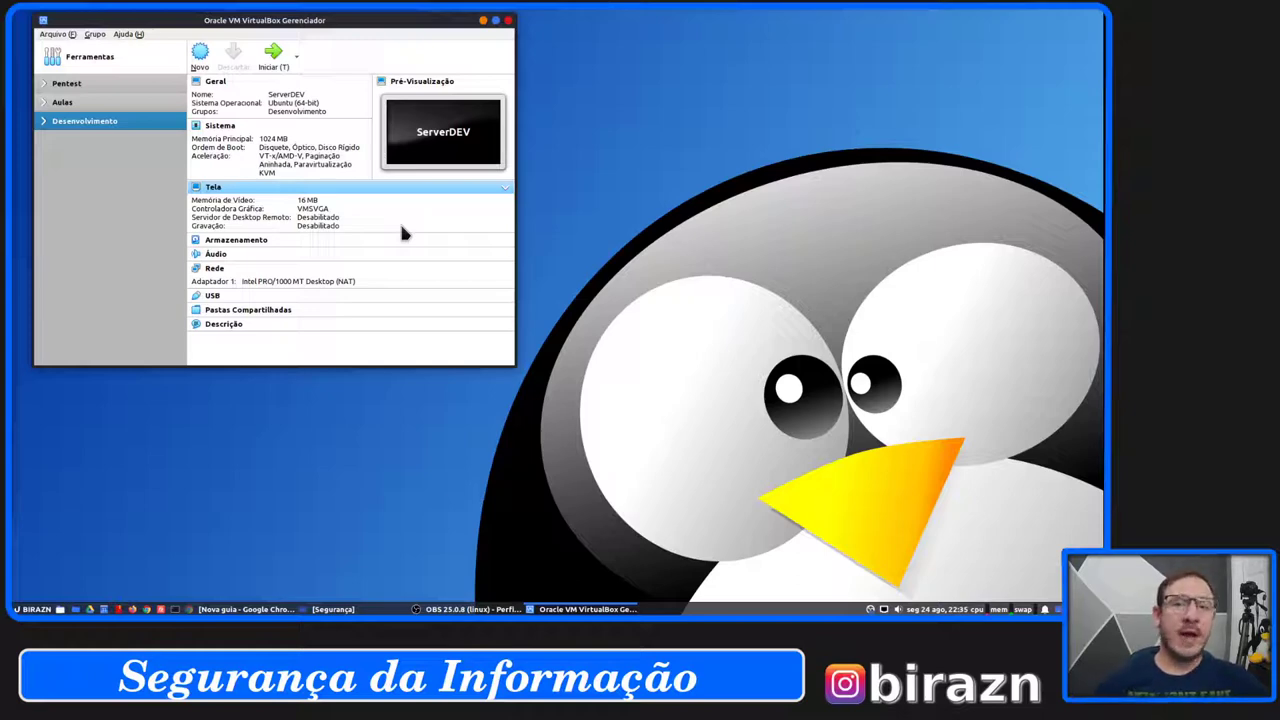
# Load kali.org in the Chrome browser tab.
pyautogui.click(250, 609)
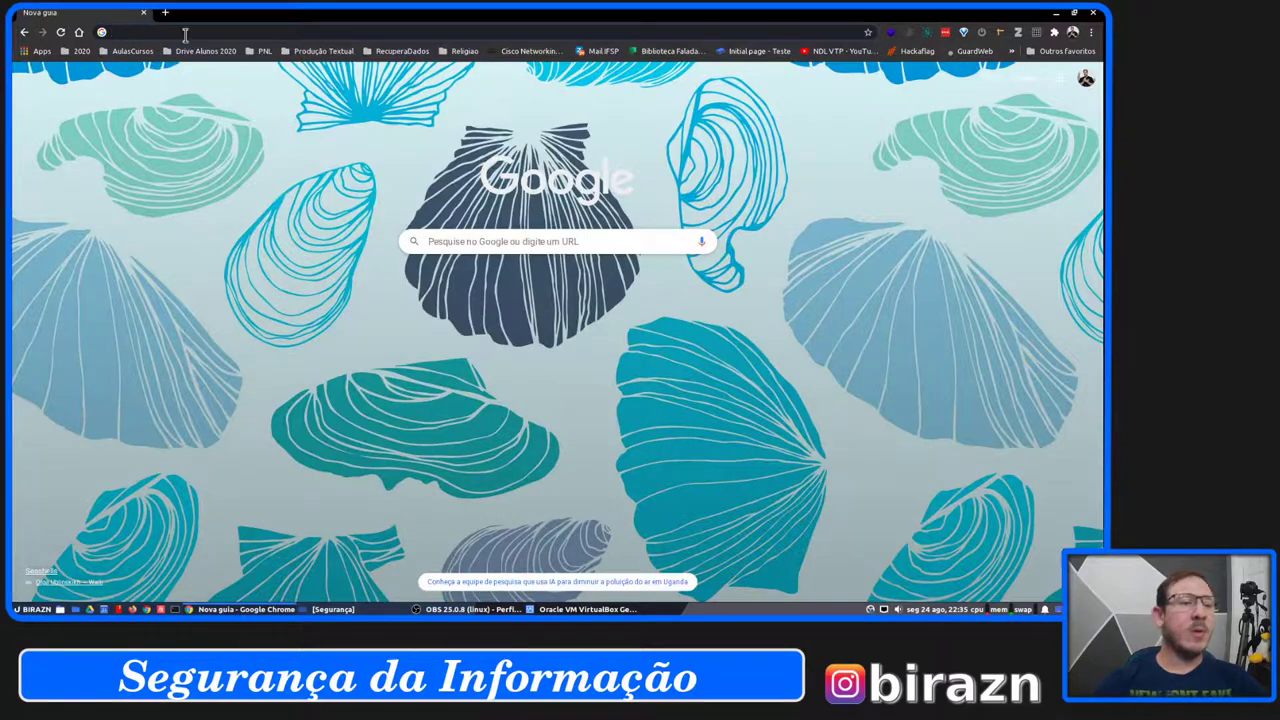
pyautogui.write('k')
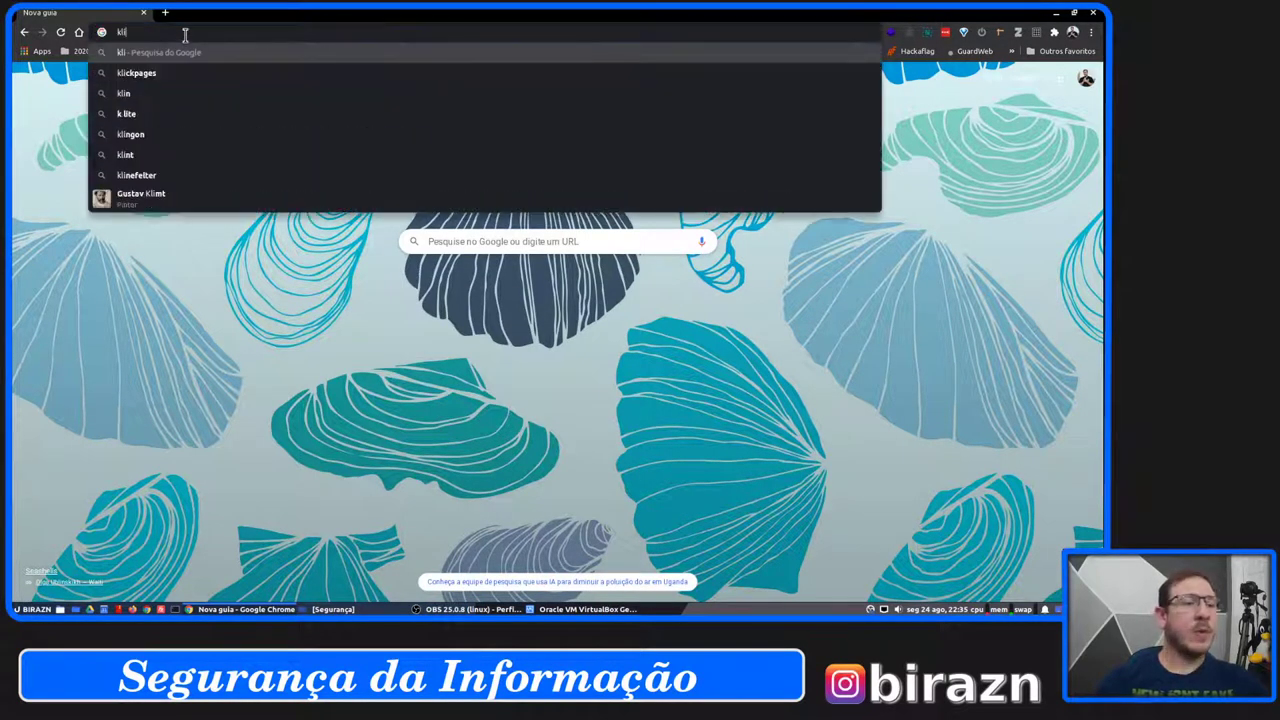
pyautogui.write('a')
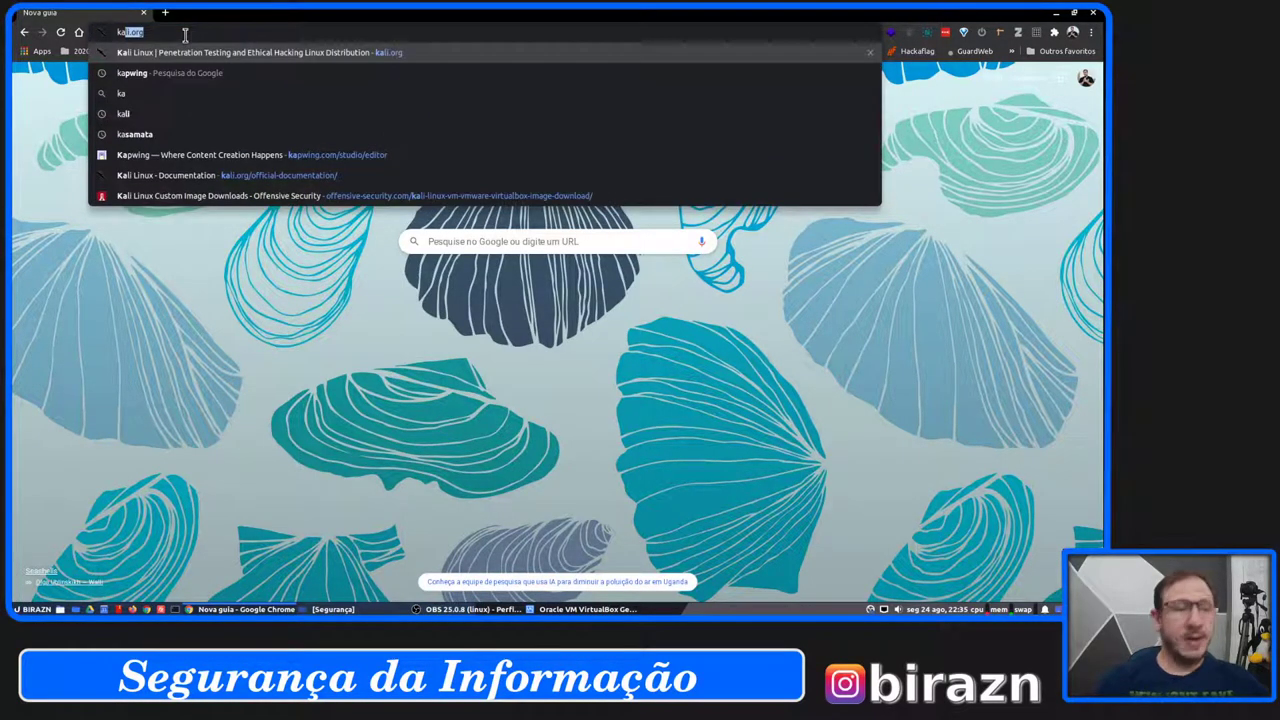
pyautogui.write('li.org')
pyautogui.press('Return')
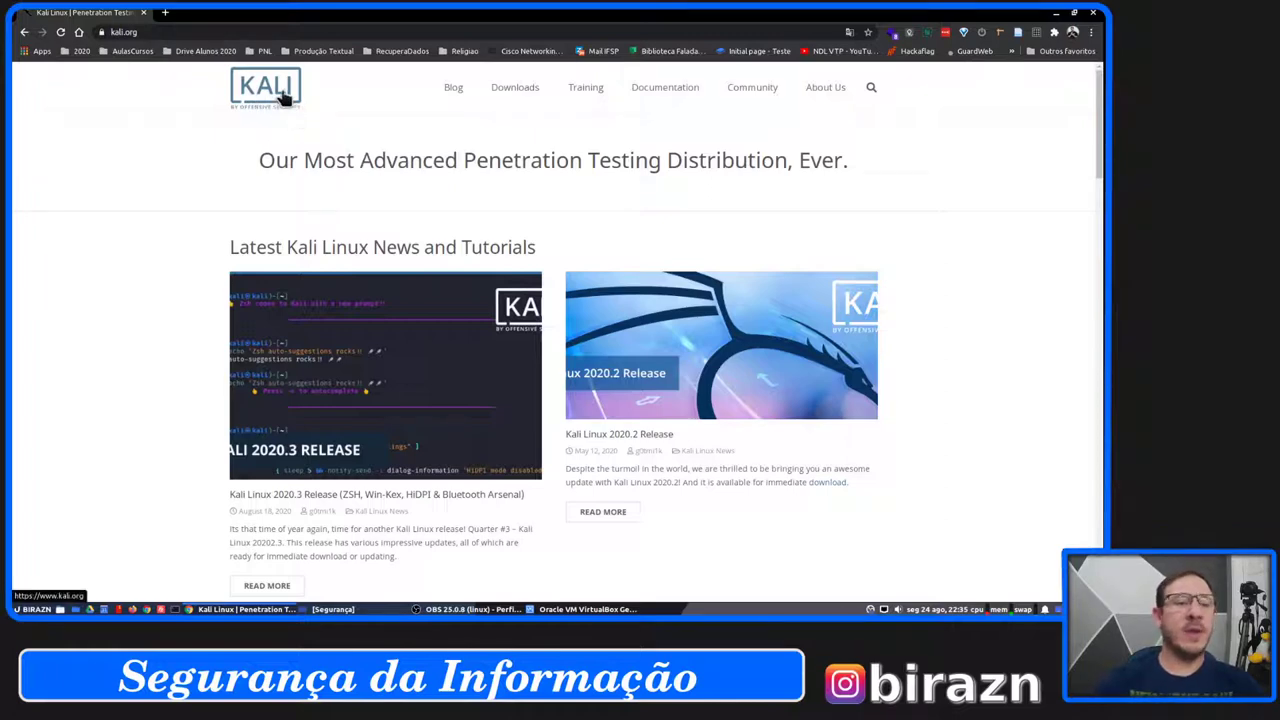
# Go to the Download Kali Linux page and follow the Offensive Security VM Download Page link.
pyautogui.moveTo(517, 94)
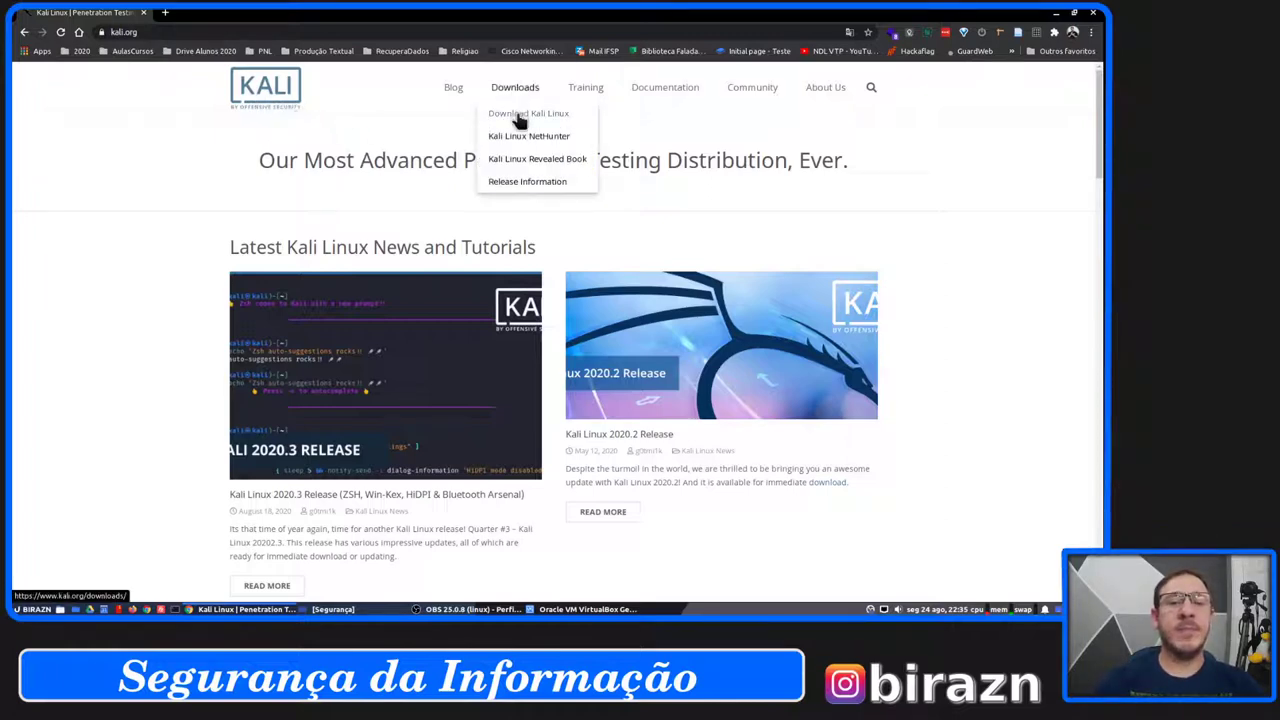
pyautogui.click(520, 116)
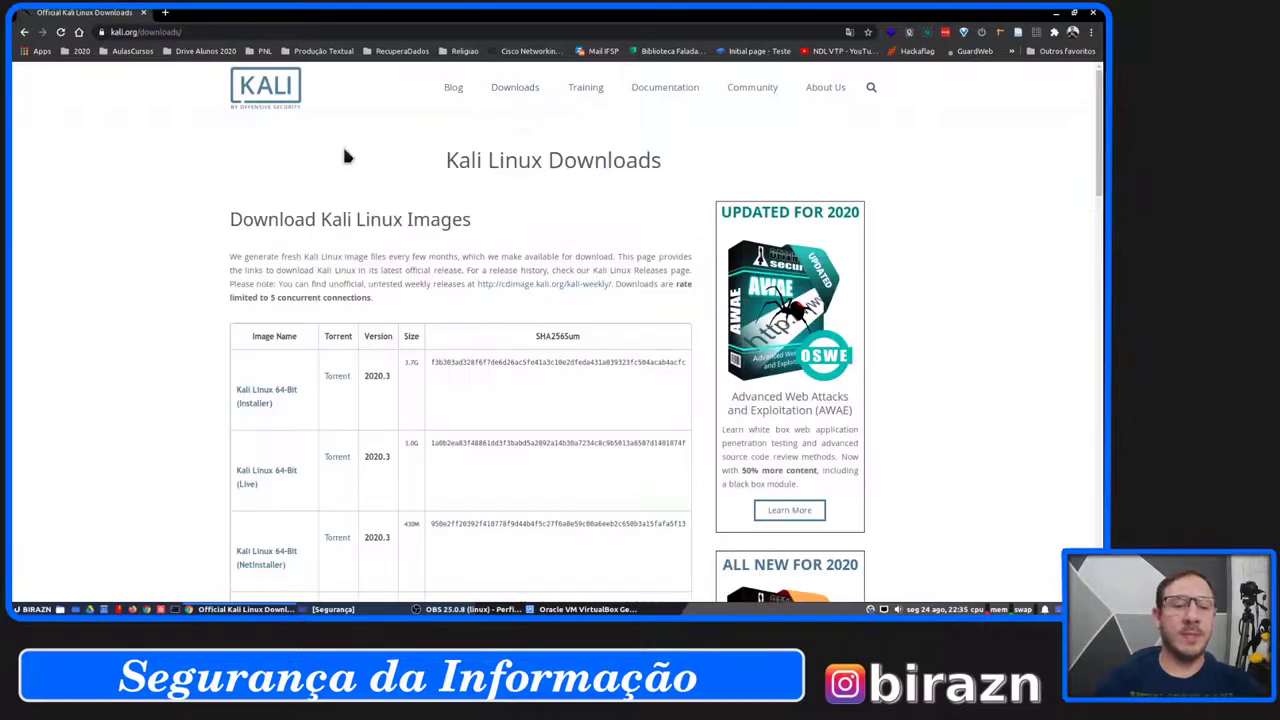
pyautogui.scroll(-3, 357, 200)
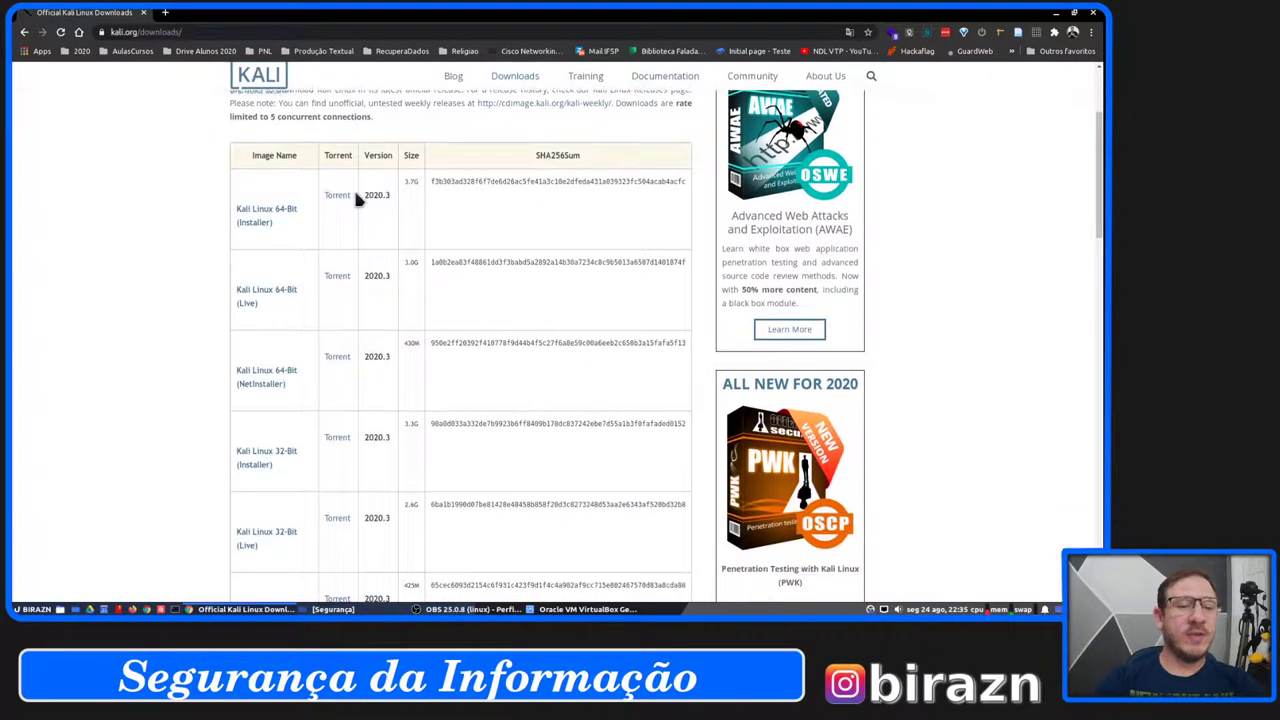
pyautogui.scroll(-2, 357, 200)
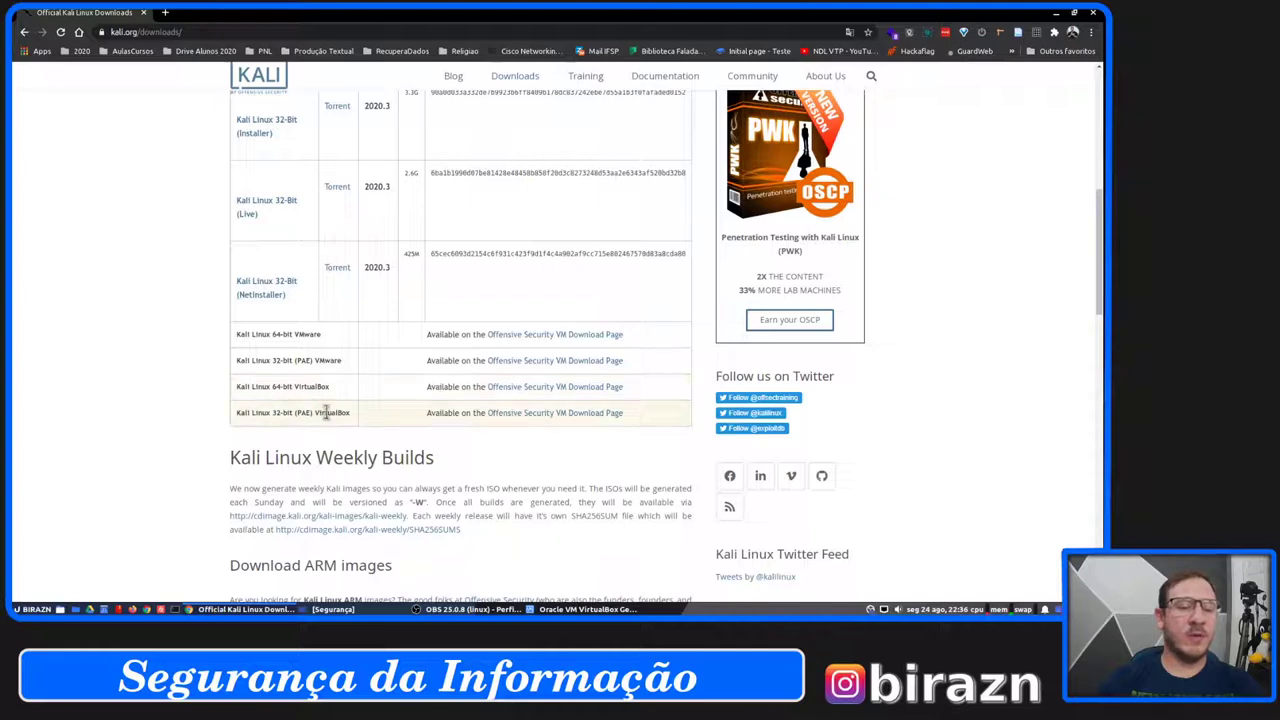
pyautogui.click(532, 395)
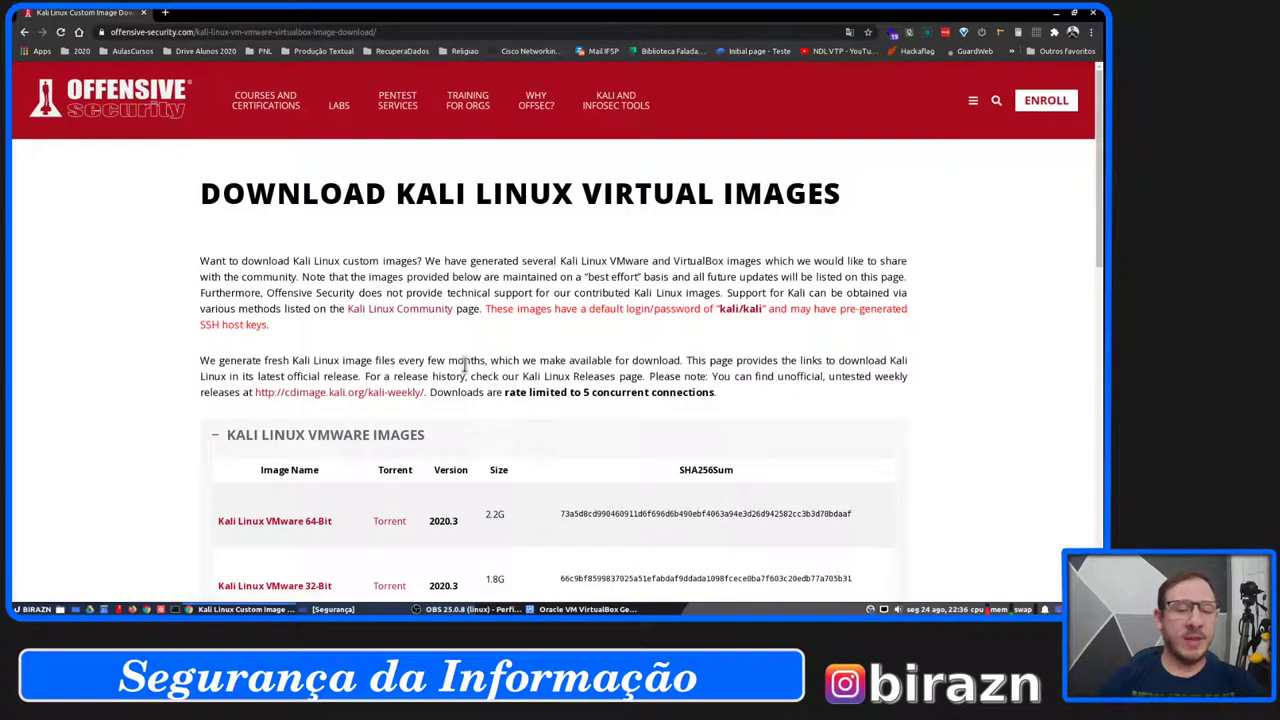
# Expand the Kali Linux VirtualBox Images section and start downloading the 64-bit image.
pyautogui.scroll(-2, 465, 365)
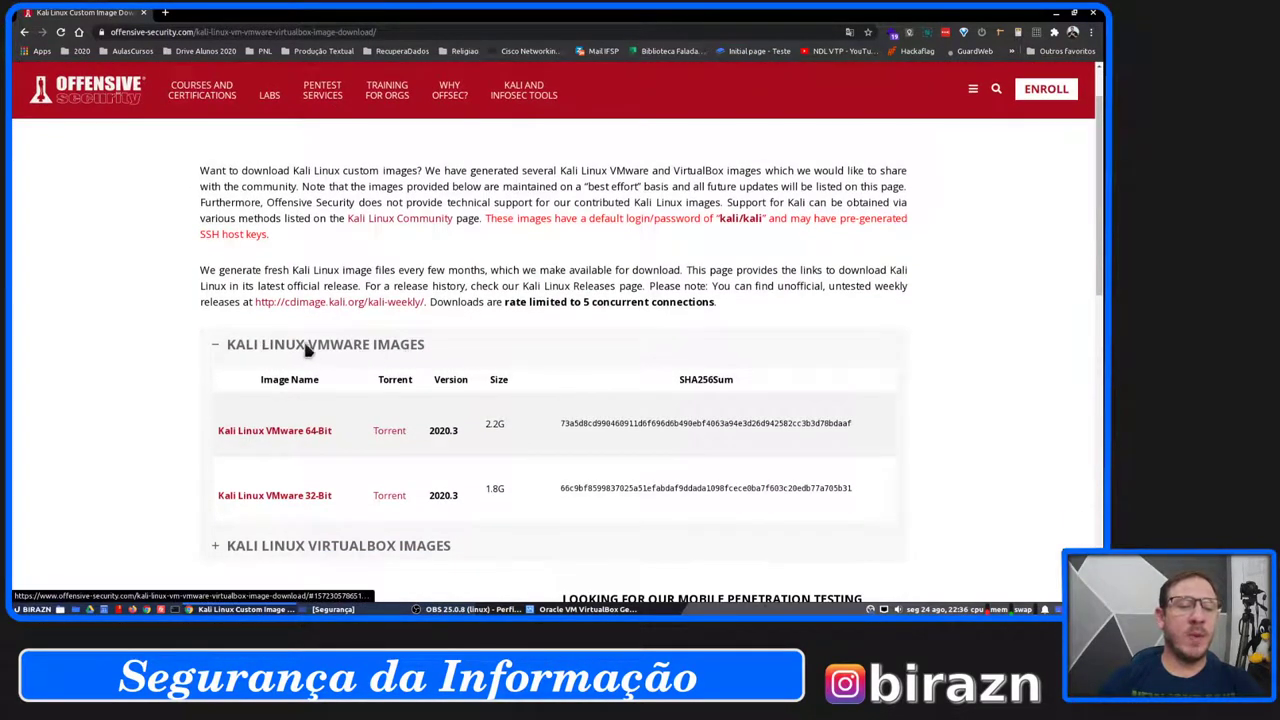
pyautogui.scroll(-3, 336, 345)
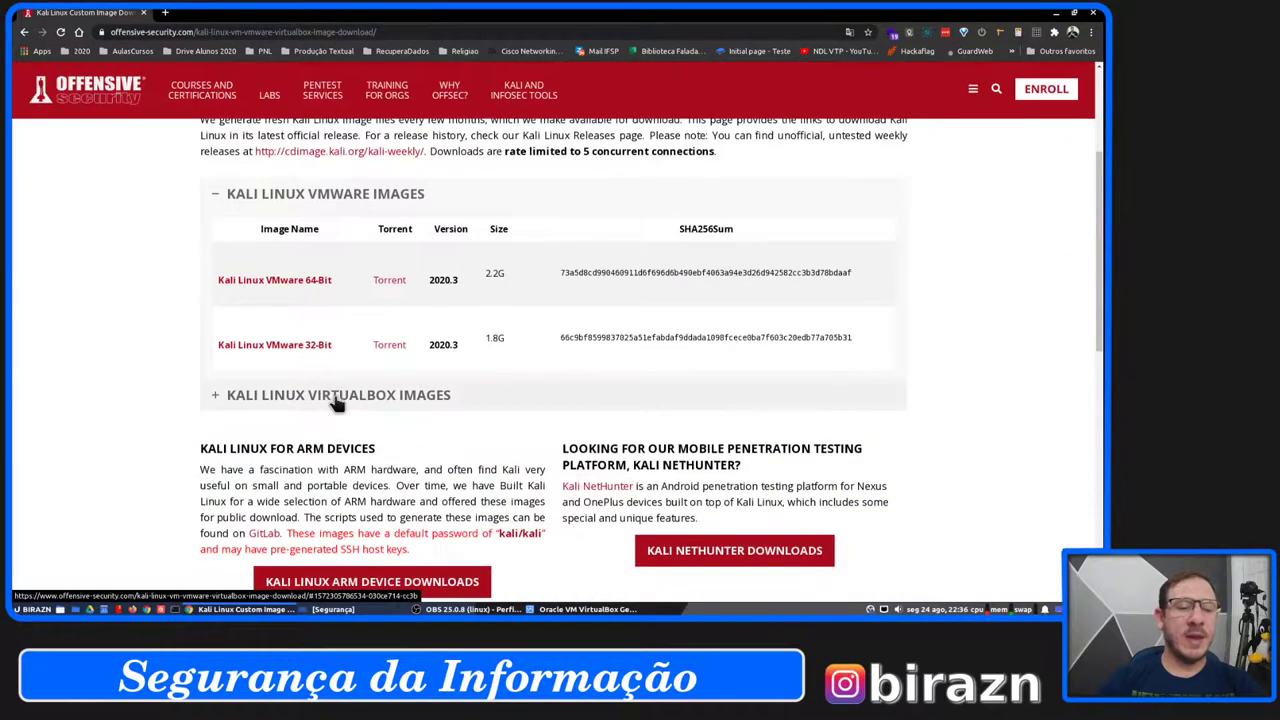
pyautogui.click(325, 395)
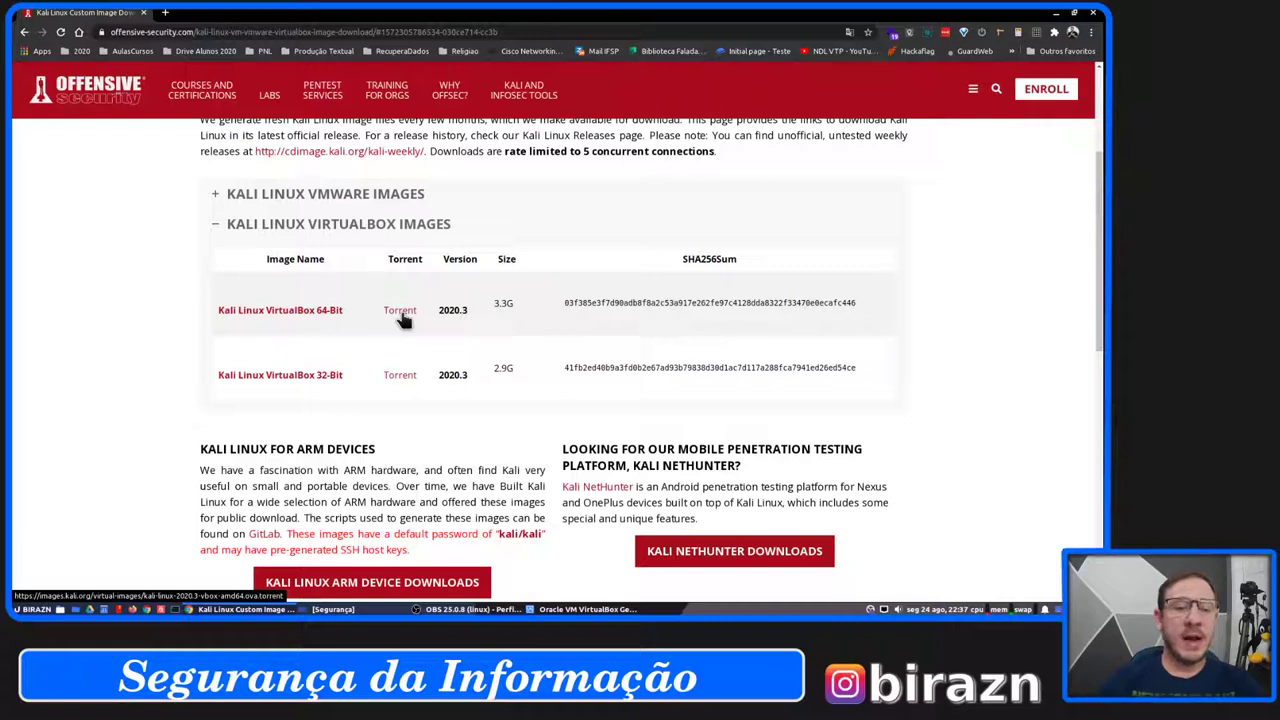
pyautogui.click(323, 317)
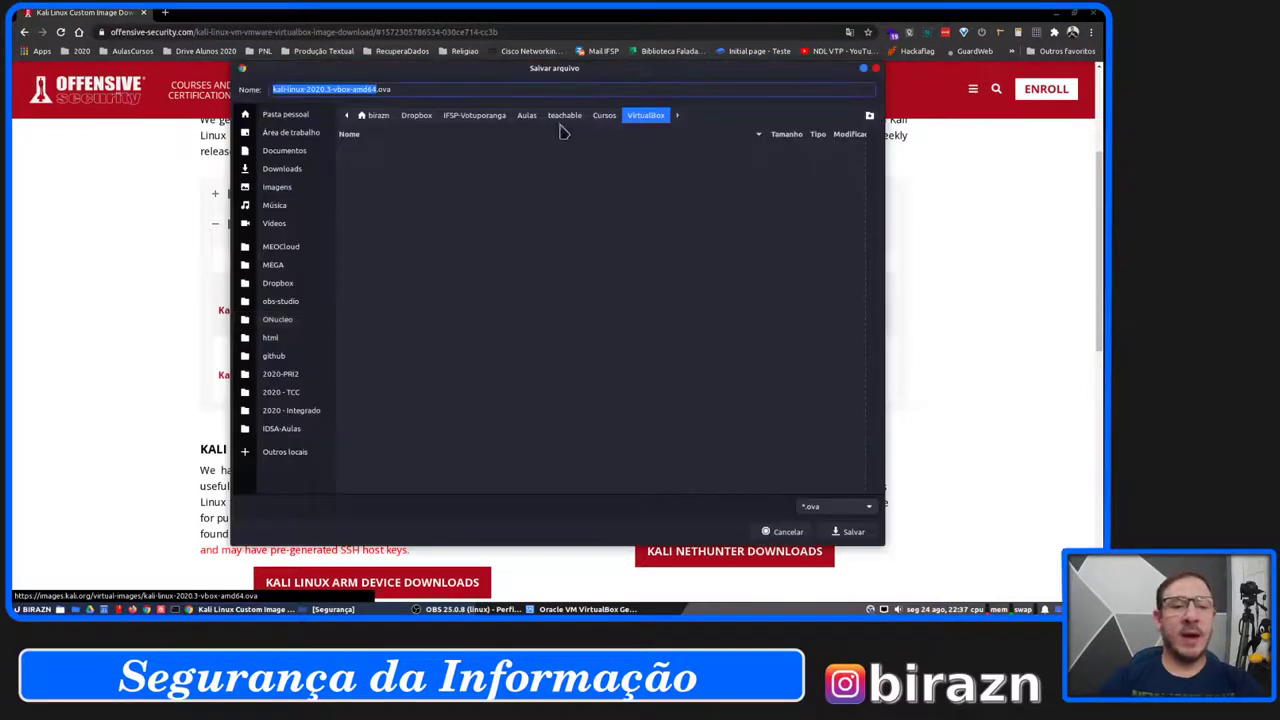
# Cancel saving kali-linux-2020.3-vbox-amd64.ova in the Save dialog.
pyautogui.click(395, 89)
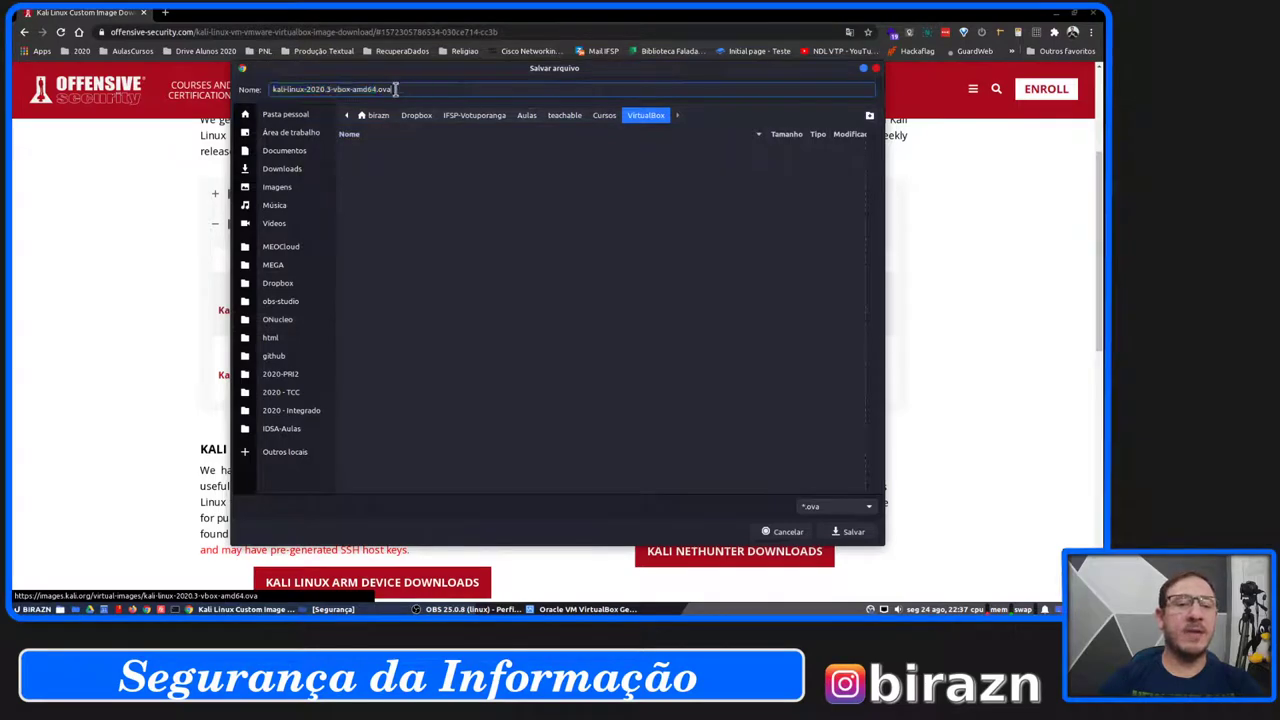
pyautogui.moveTo(395, 89); pyautogui.dragTo(375, 91)
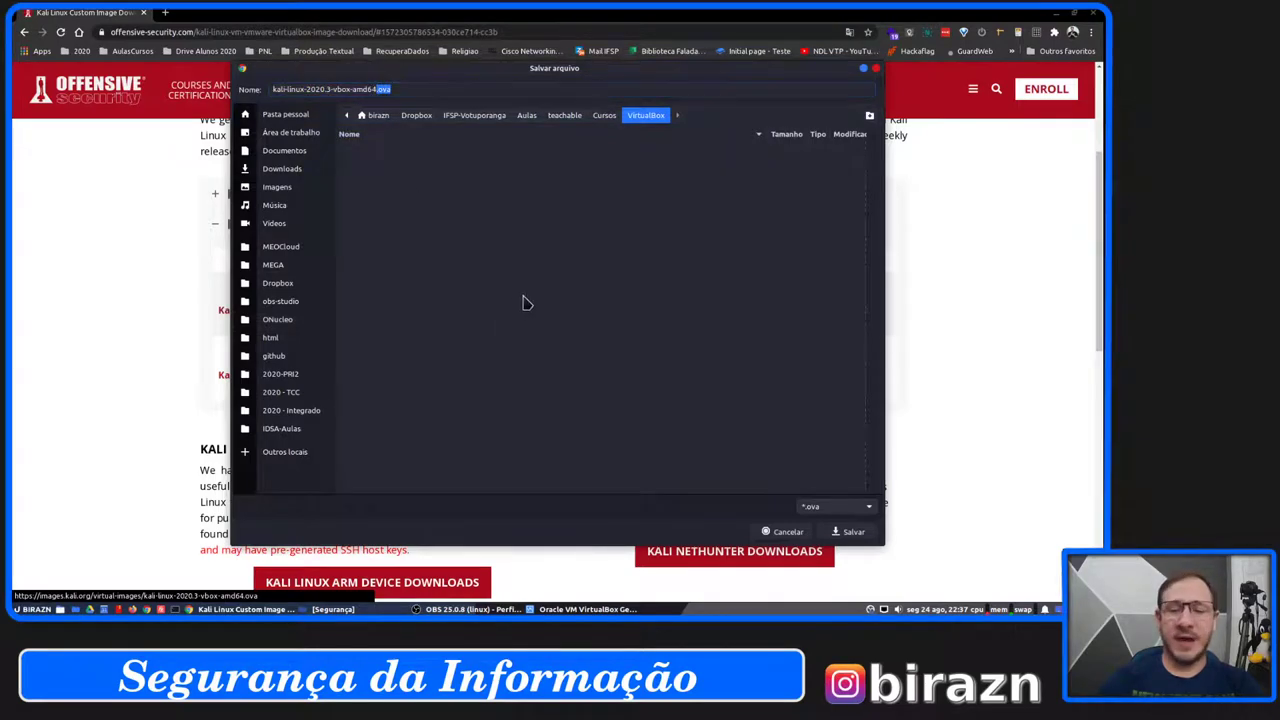
pyautogui.click(789, 533)
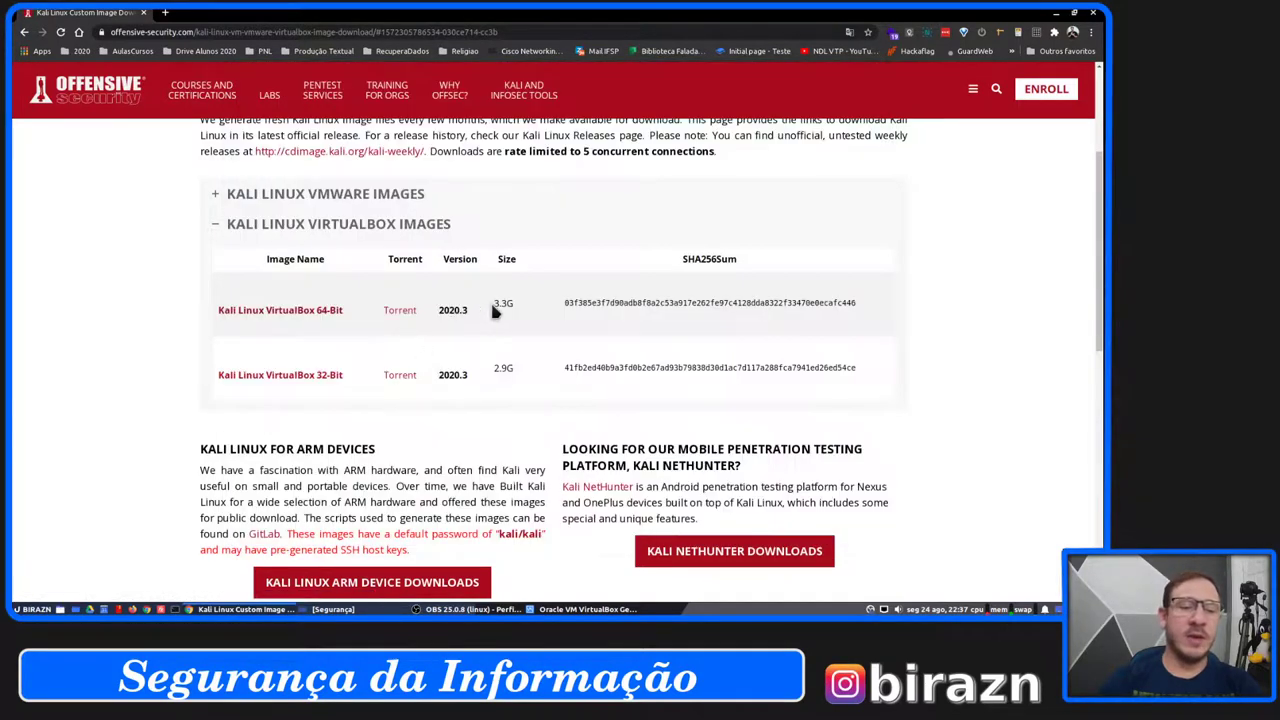
# Note the 64-bit image's 3.3G size, then minimize Chrome to show the Segurança folder.
pyautogui.moveTo(493, 300); pyautogui.dragTo(525, 311)
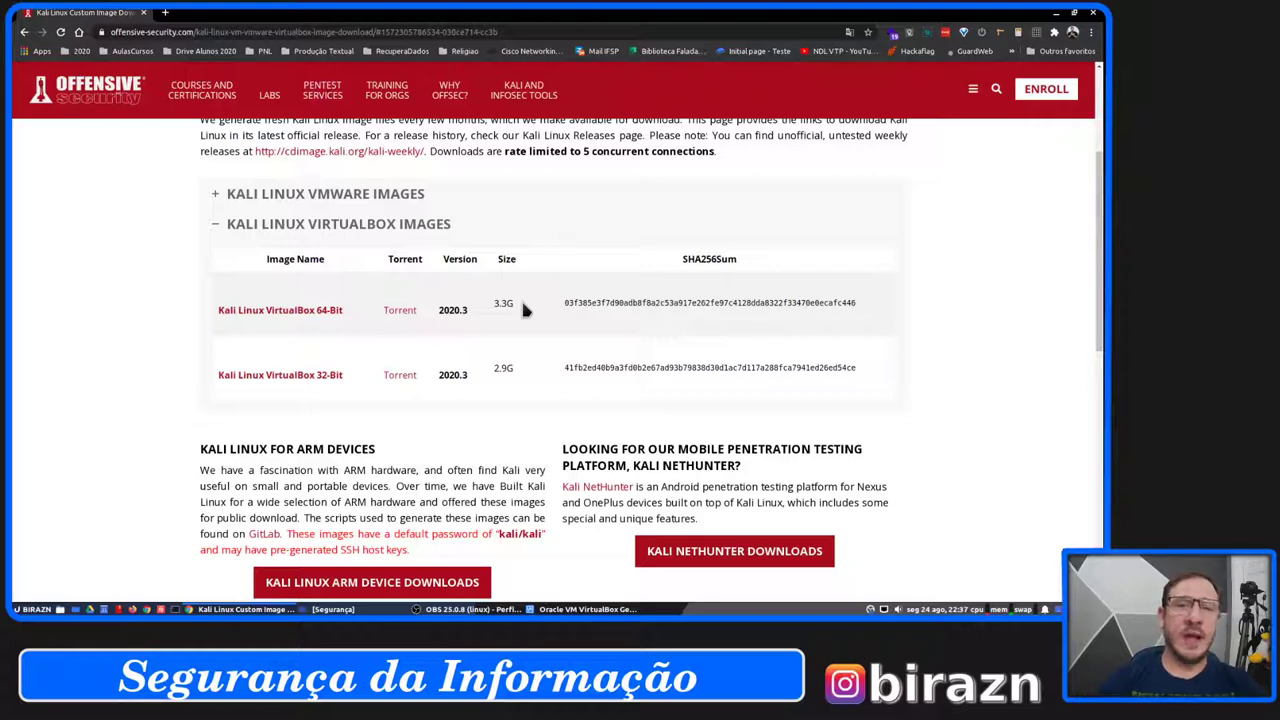
pyautogui.click(1056, 14)
pyautogui.click(333, 609)
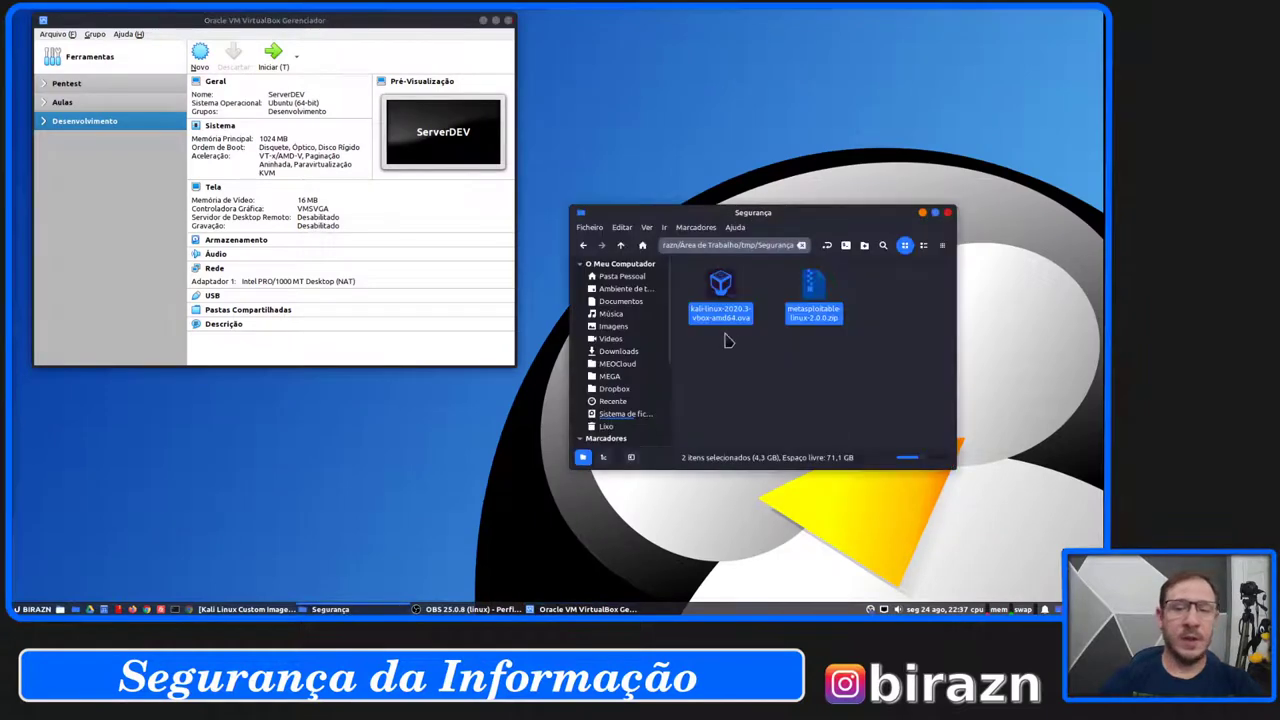
# Move the Segurança window to the top and open kali-linux-2020.3-vbox-amd64.ova in VirtualBox.
pyautogui.click(736, 387)
pyautogui.moveTo(786, 214); pyautogui.dragTo(782, 32)
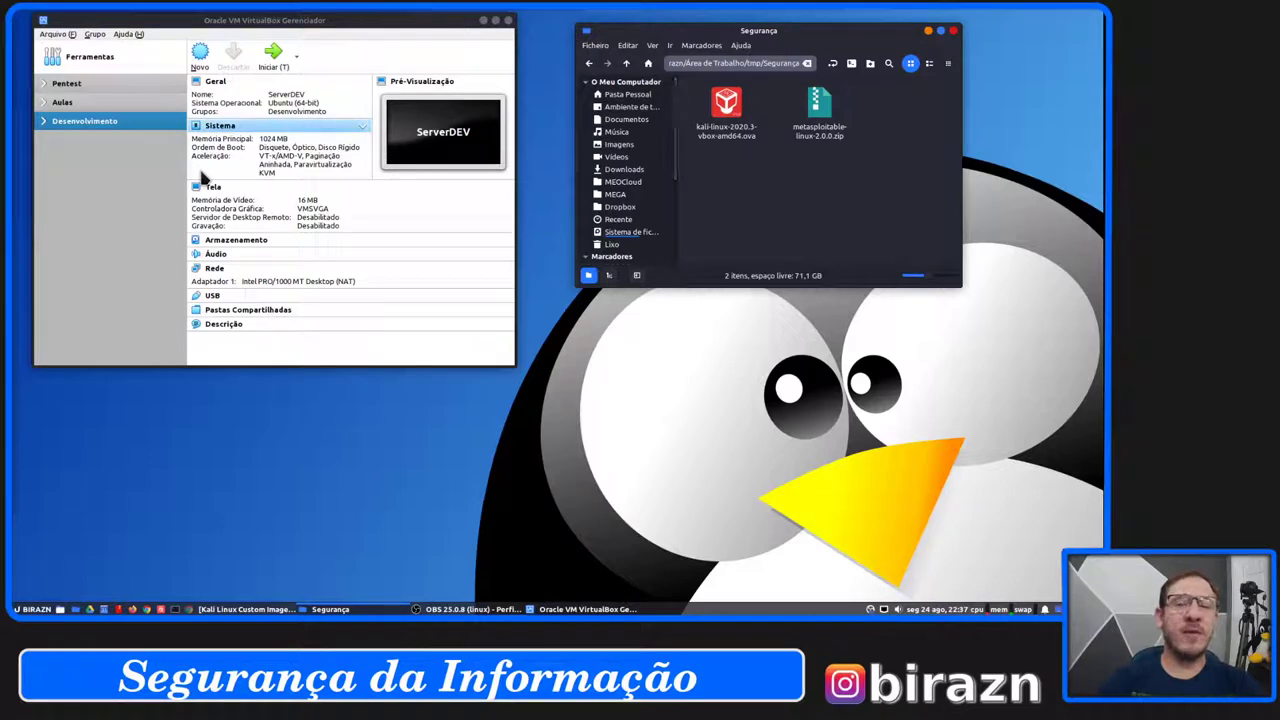
pyautogui.doubleClick(726, 108)
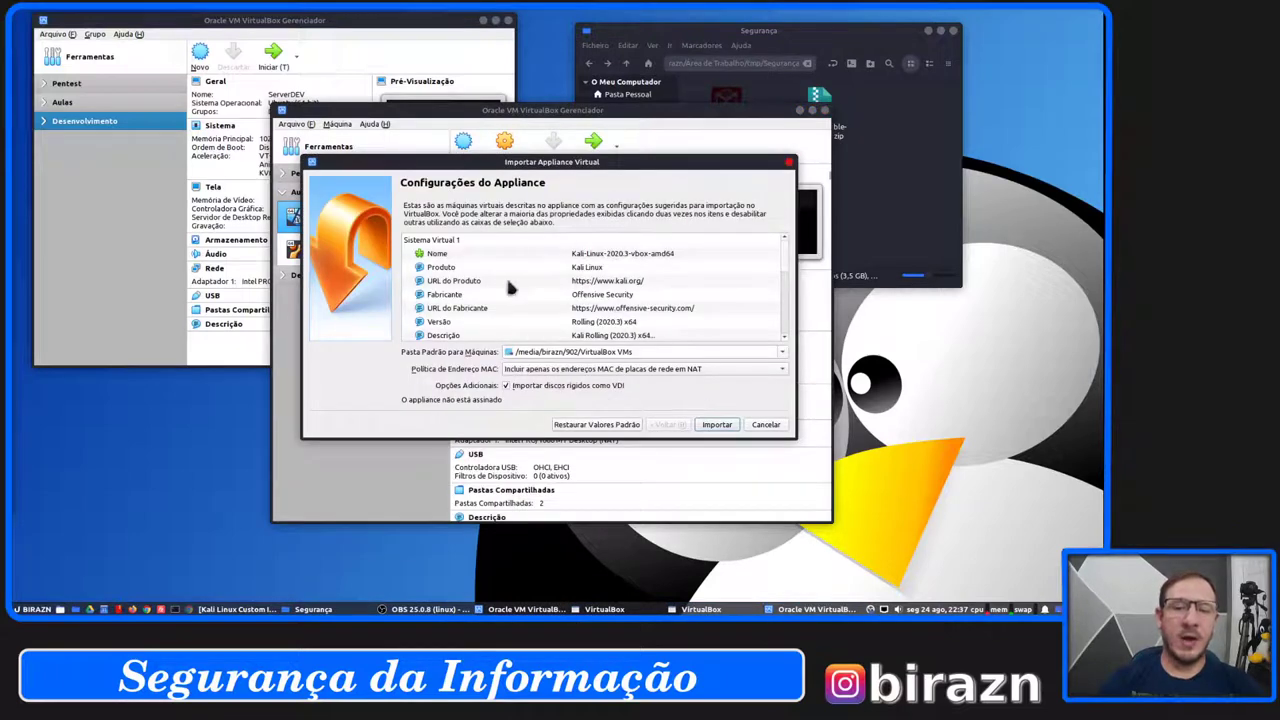
# Review the Kali appliance's import settings, setting Memória RAM to 1024 MB with 2 CPUs.
pyautogui.moveTo(645, 162); pyautogui.dragTo(646, 146)
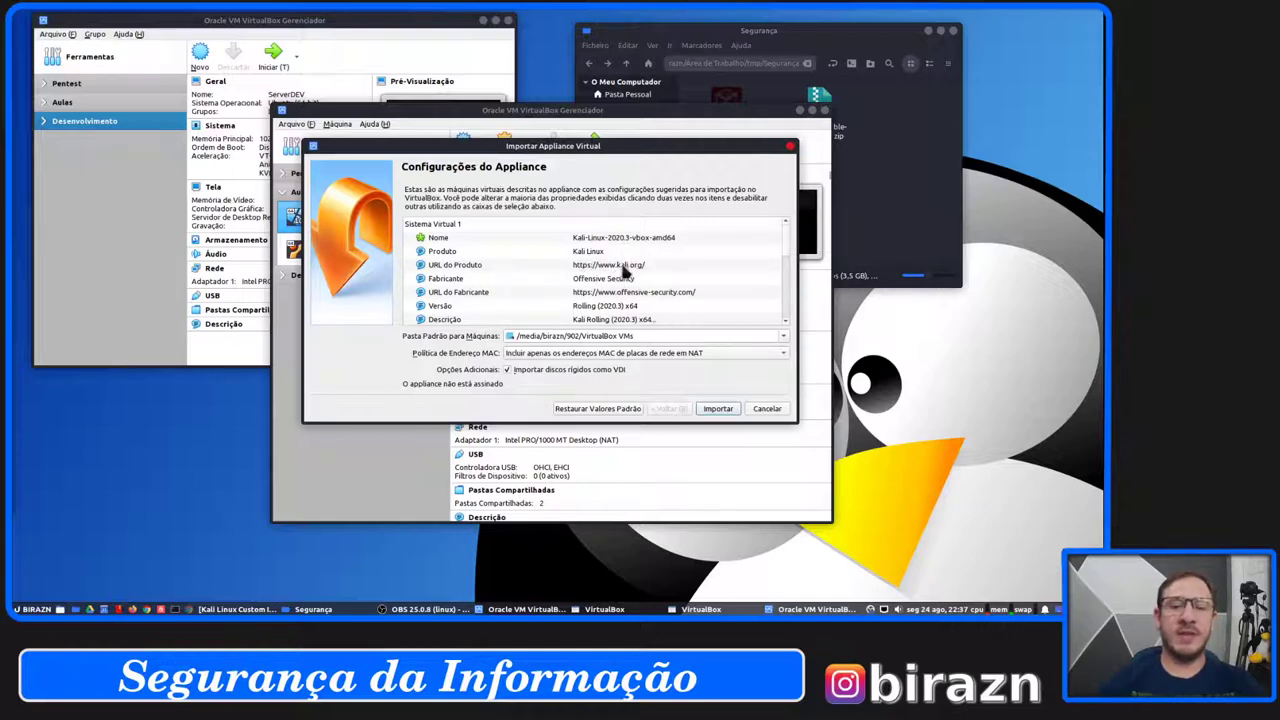
pyautogui.scroll(-2, 632, 268)
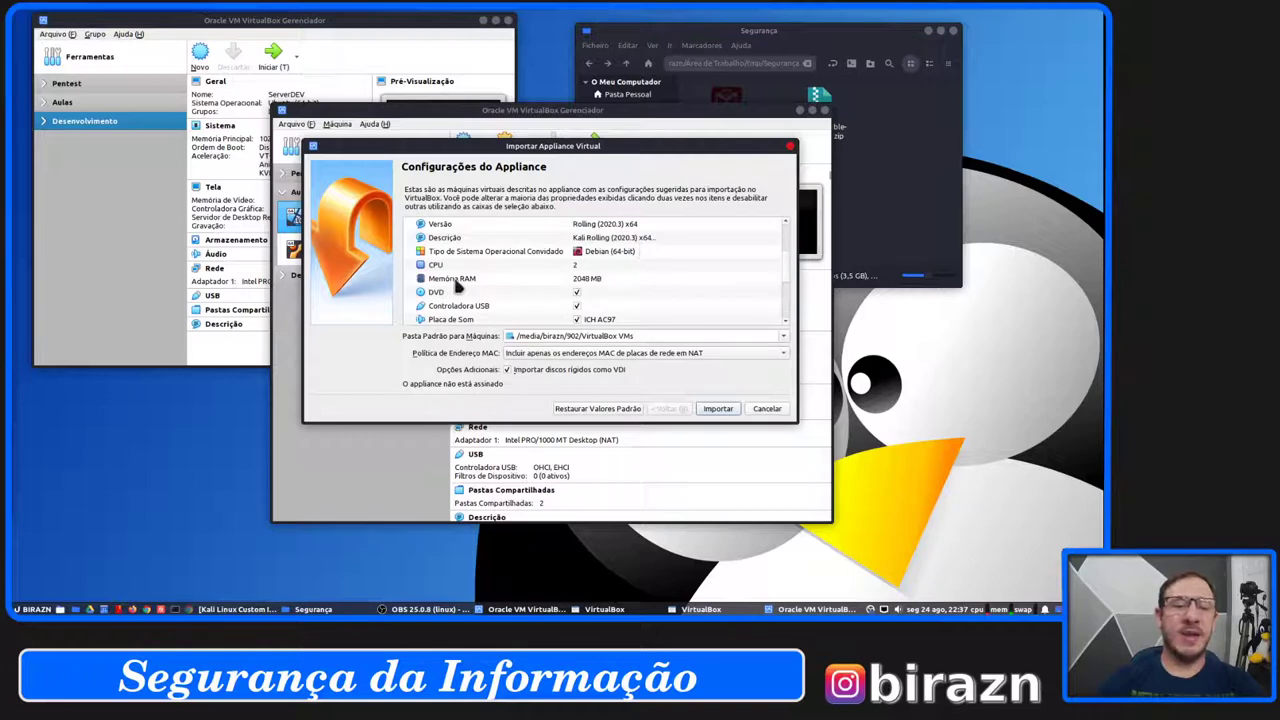
pyautogui.click(600, 285)
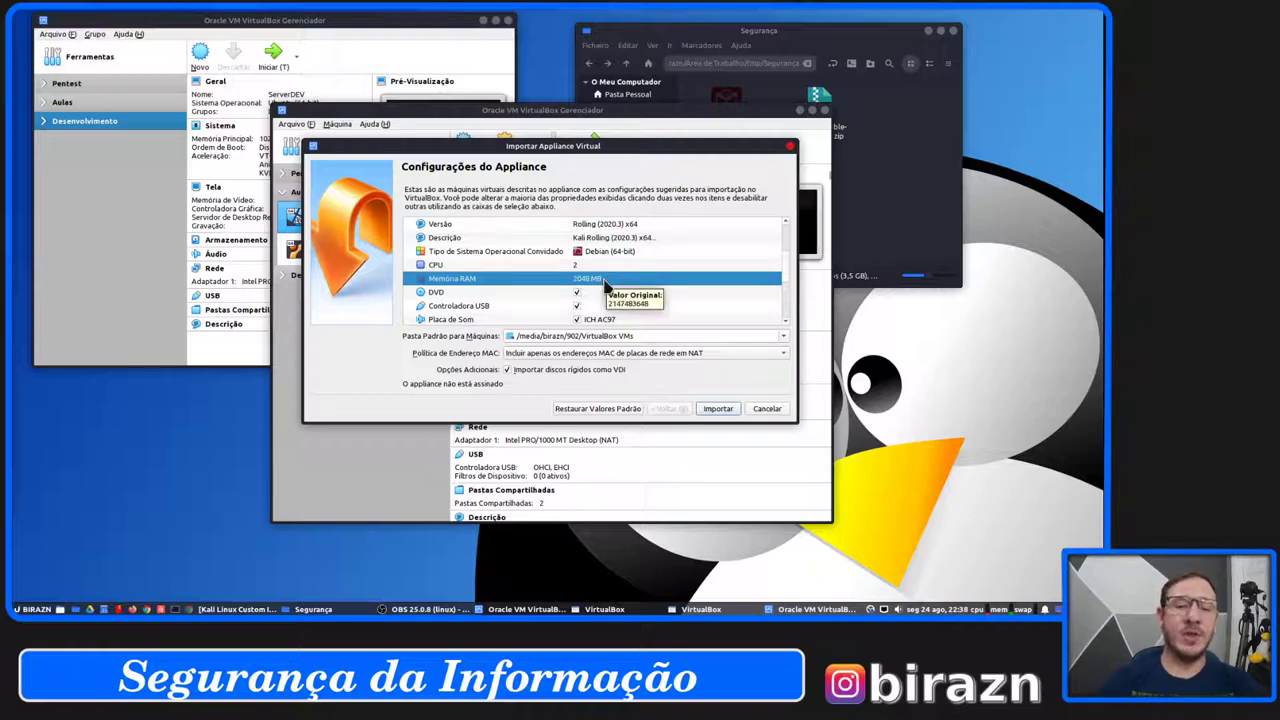
pyautogui.doubleClick(594, 280)
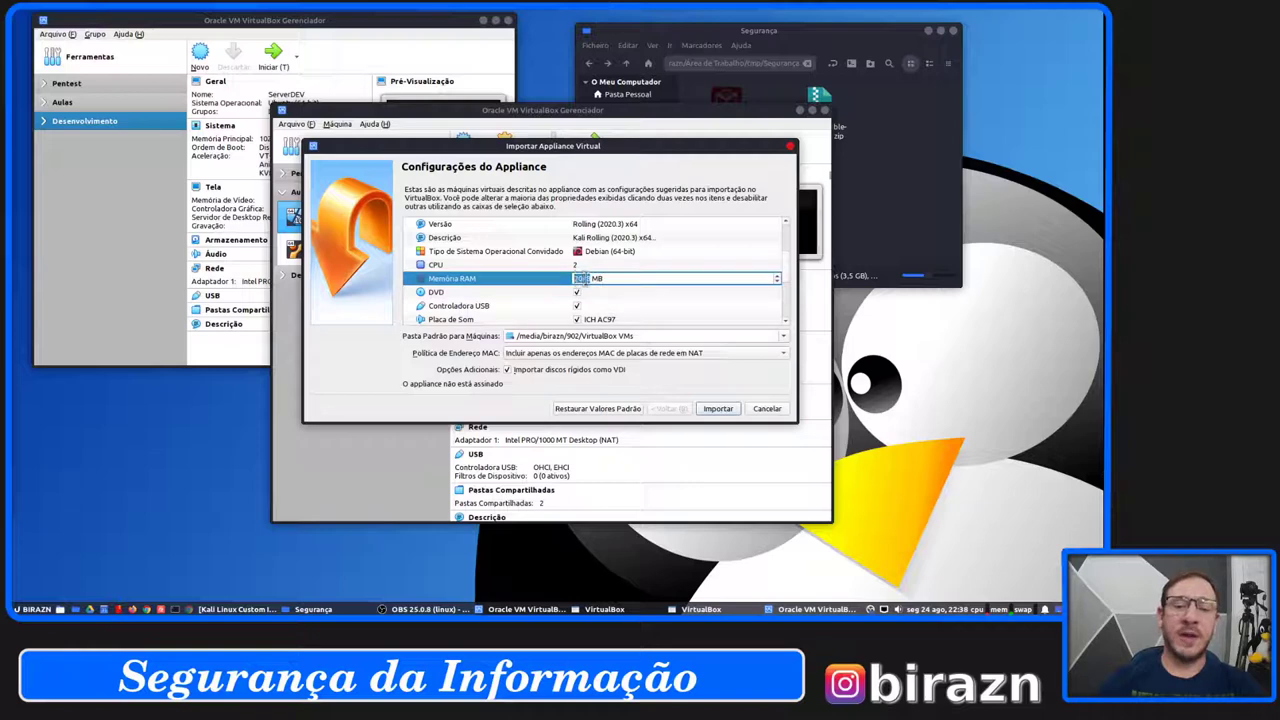
pyautogui.write('1024')
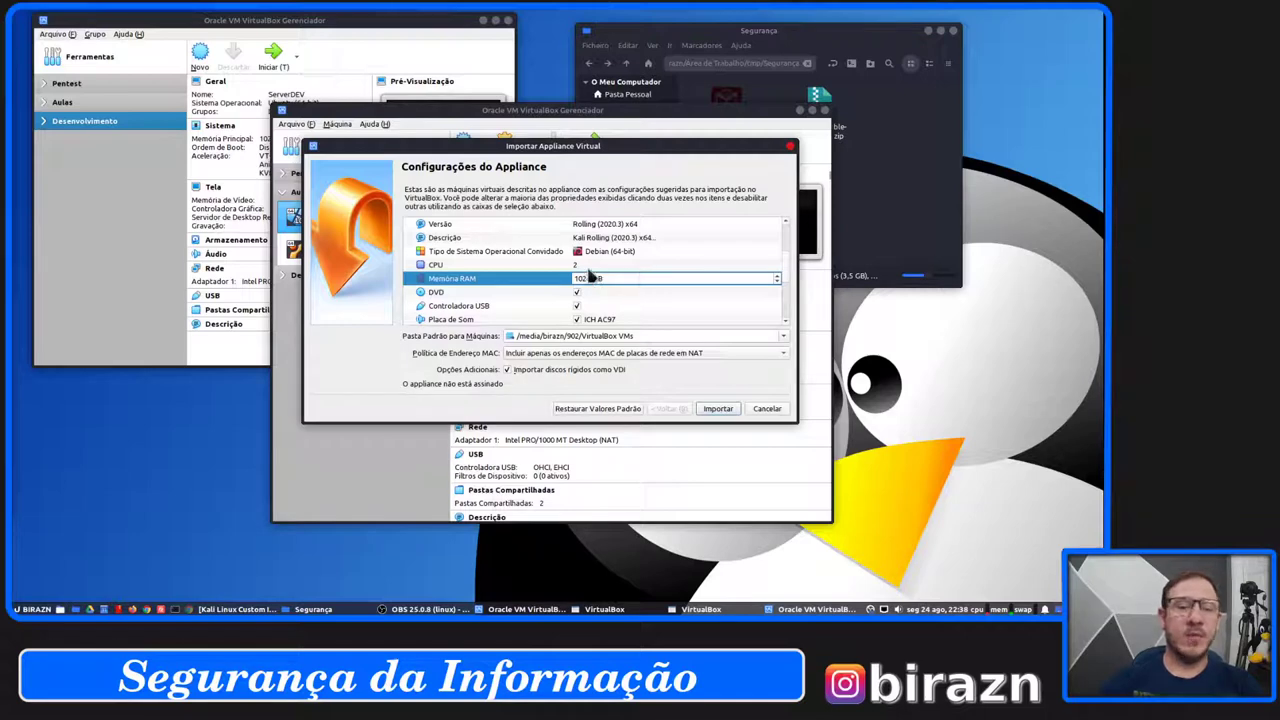
pyautogui.click(588, 266)
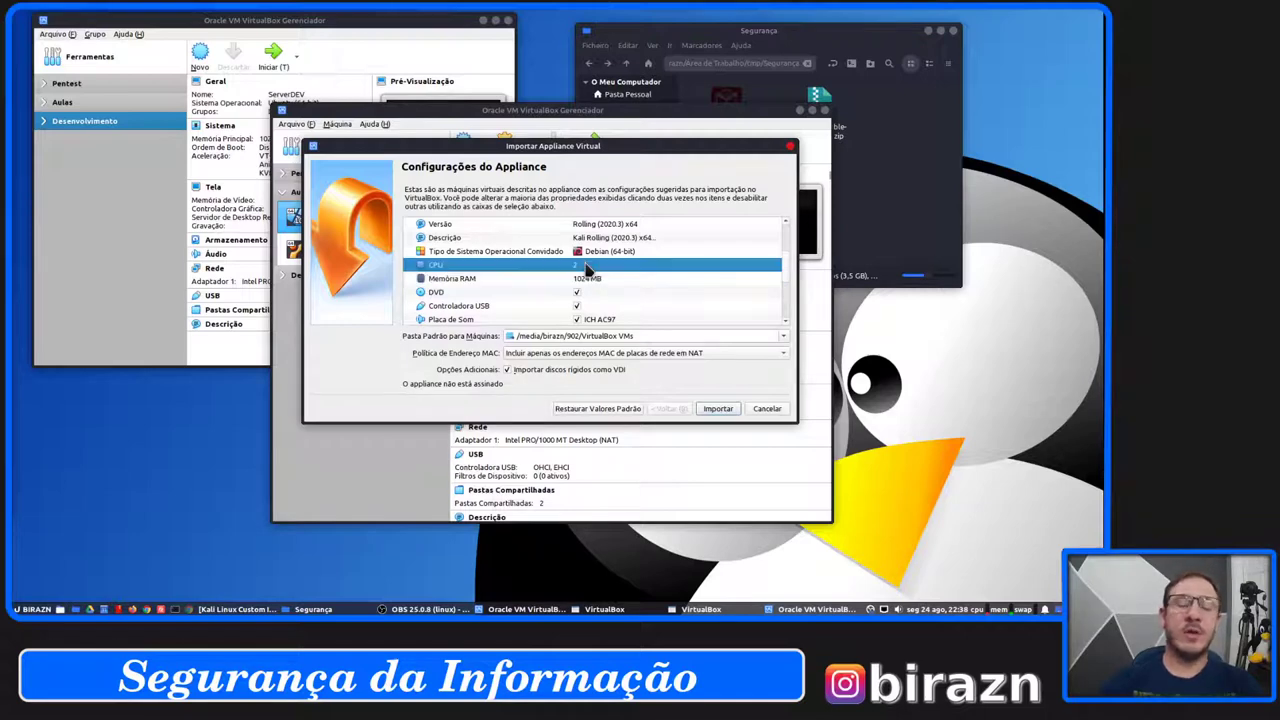
pyautogui.doubleClick(586, 266)
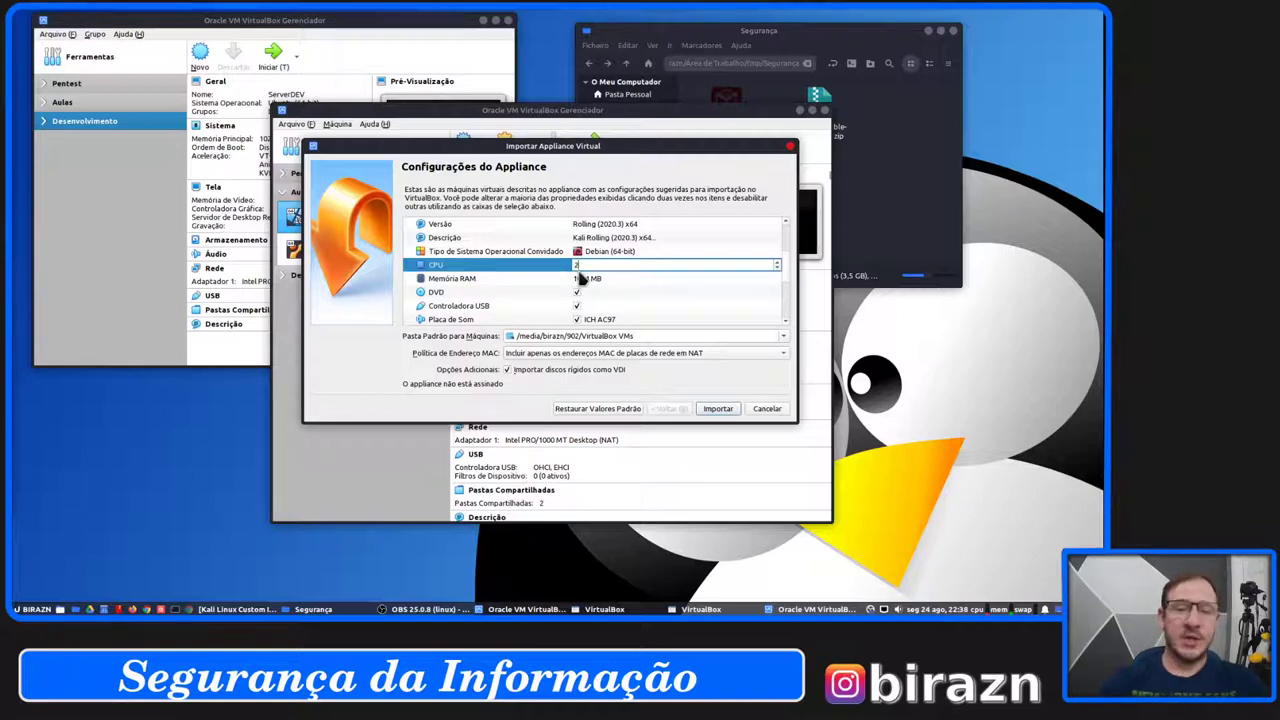
pyautogui.doubleClick(583, 279)
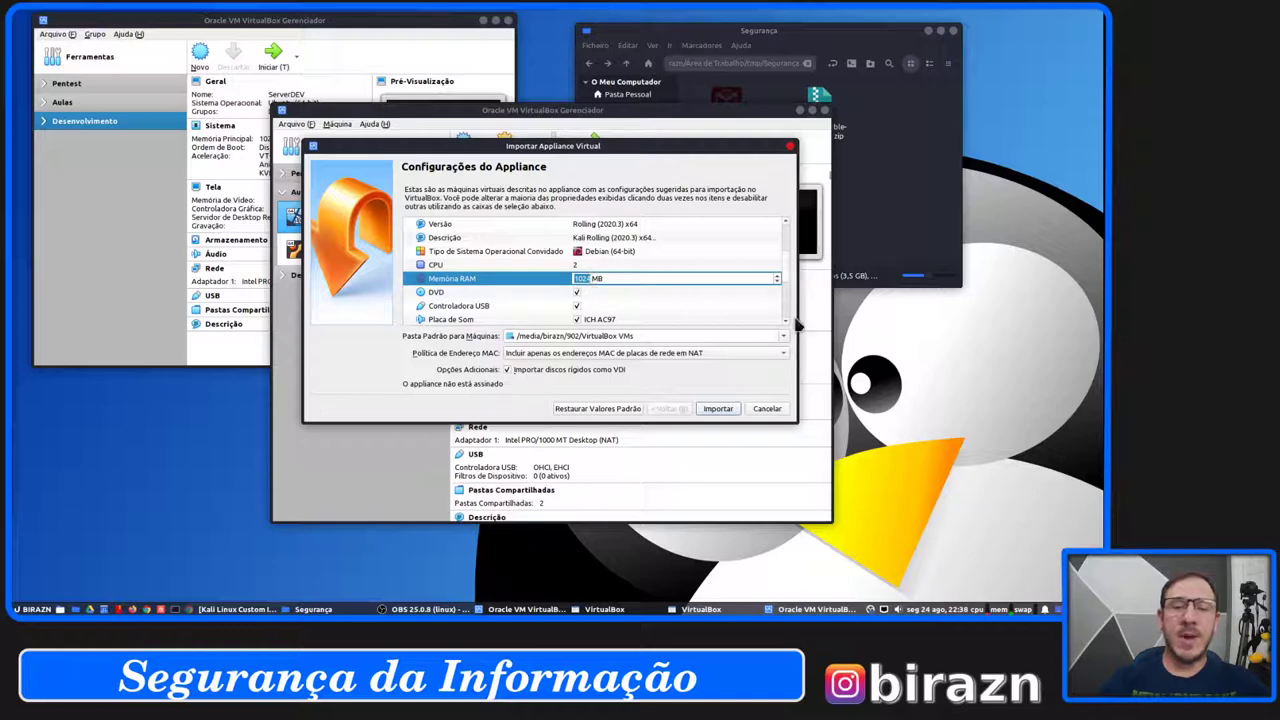
pyautogui.scroll(-1, 787, 289)
pyautogui.moveTo(787, 289); pyautogui.dragTo(781, 250)
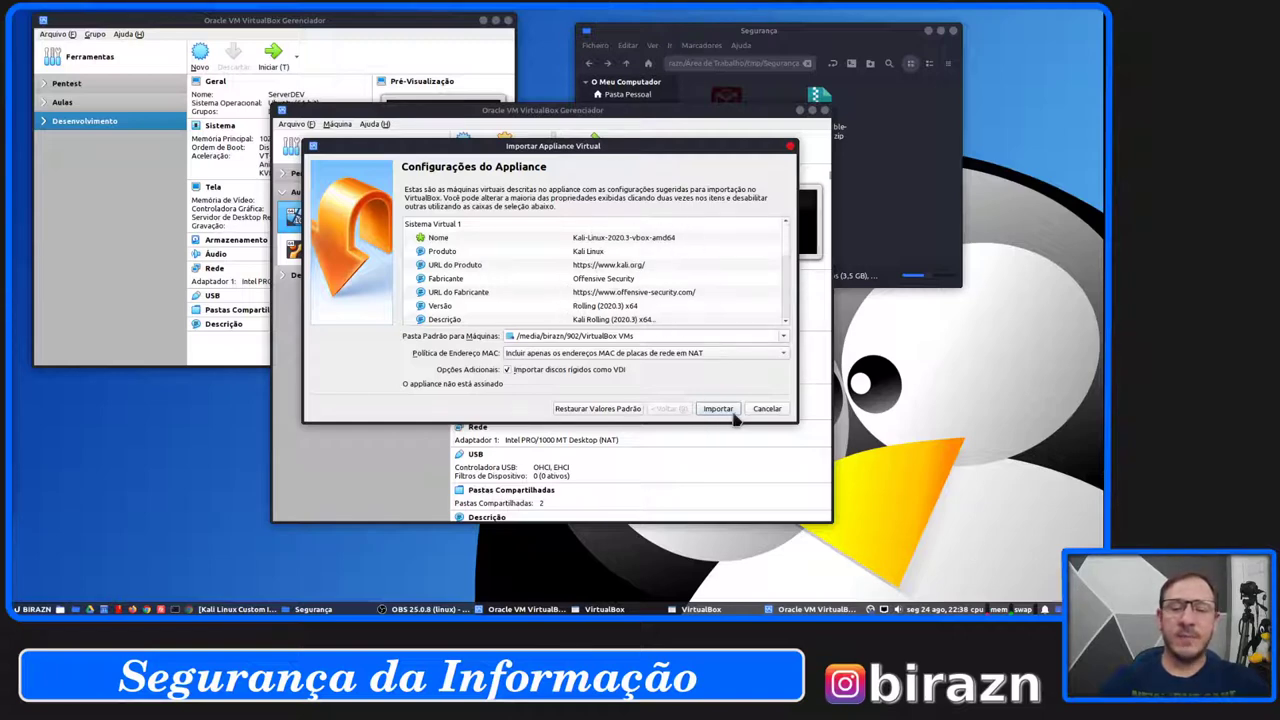
# Keep the NAT-only MAC address policy and start importing the Kali appliance.
pyautogui.click(700, 360)
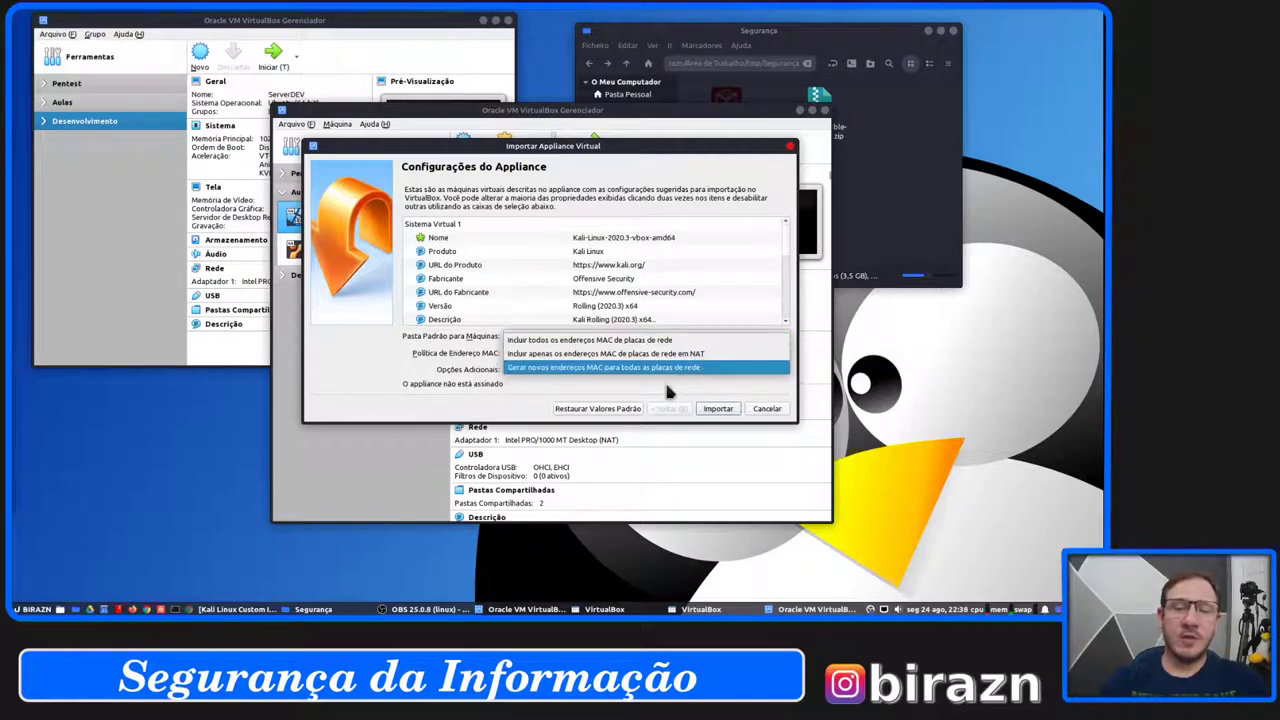
pyautogui.click(669, 392)
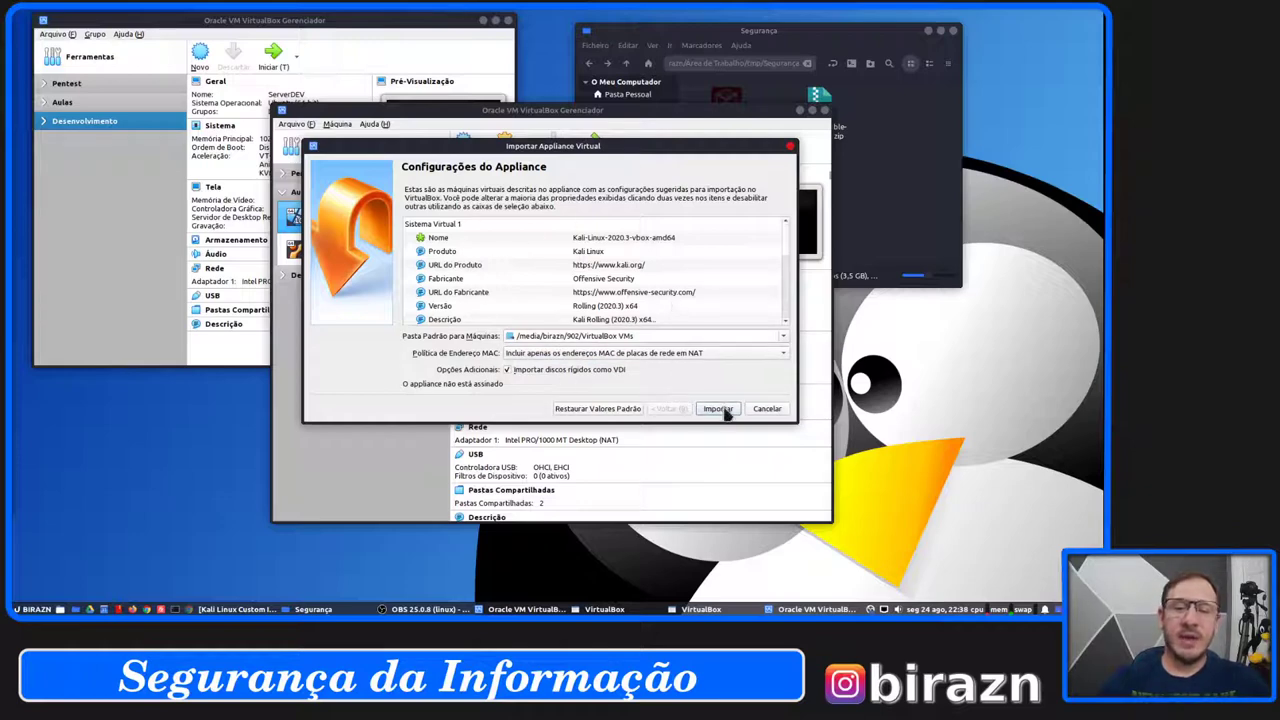
pyautogui.click(718, 409)
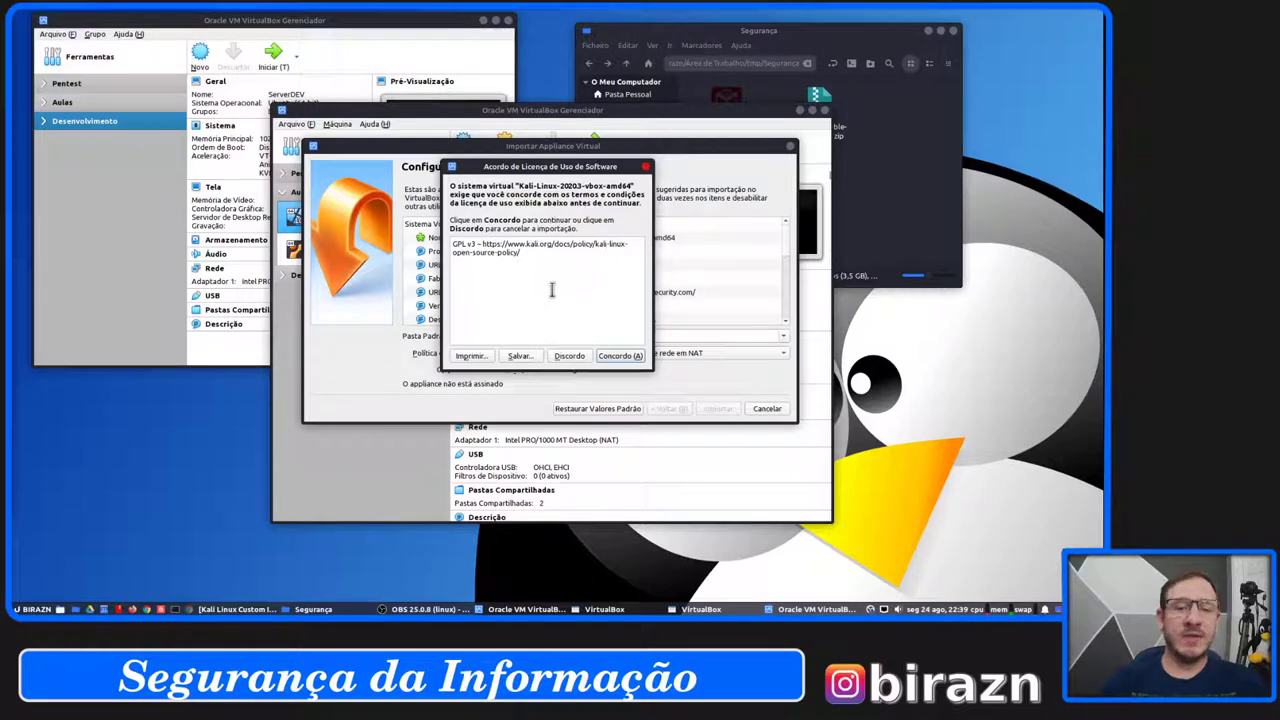
# Accept the Kali licence agreement with Concordo and let the import complete.
pyautogui.click(621, 356)
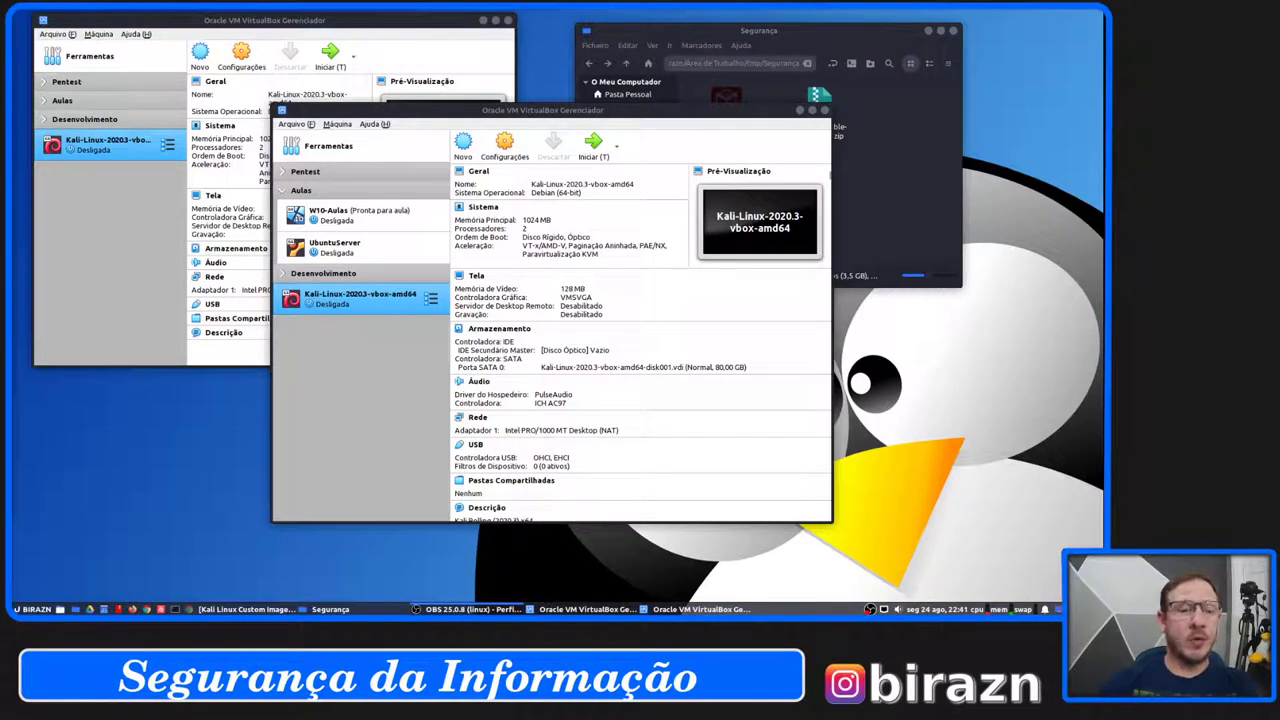
# Collapse the Aulas group in the VirtualBox machine list.
pyautogui.click(284, 194)
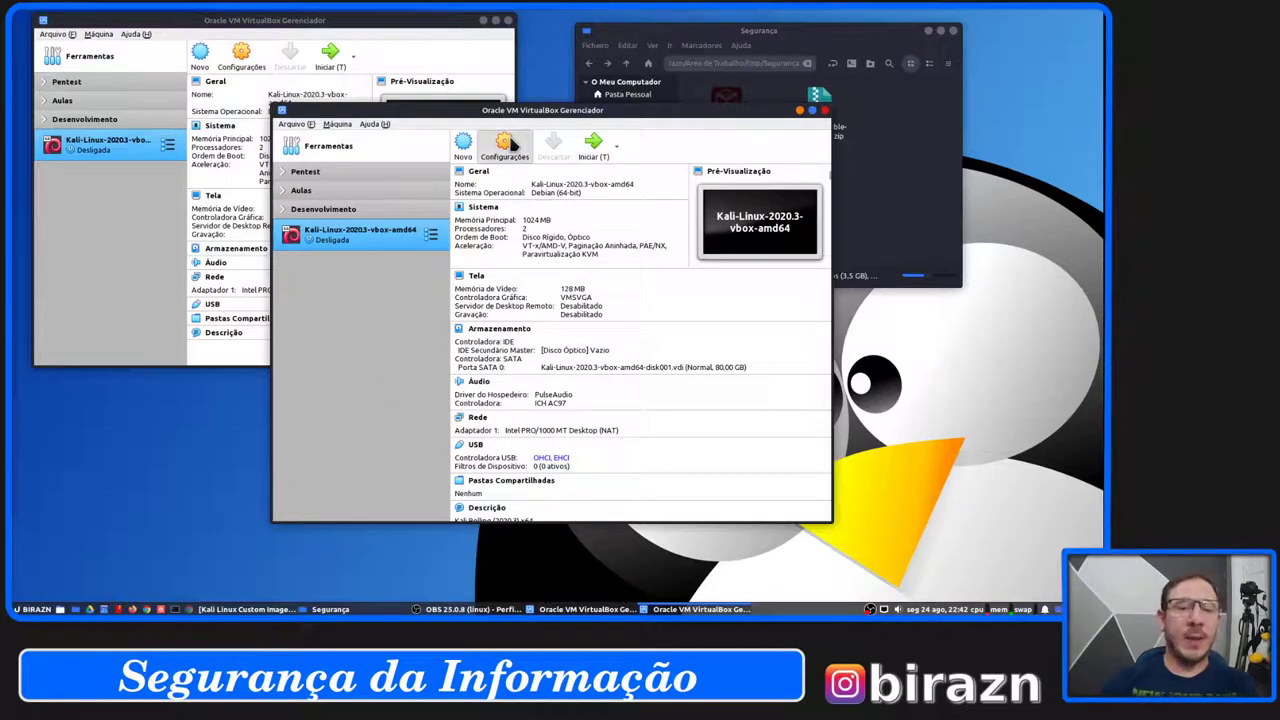
# Open the Kali machine's settings and review the Geral tabs, including the description's login notes.
pyautogui.click(508, 145)
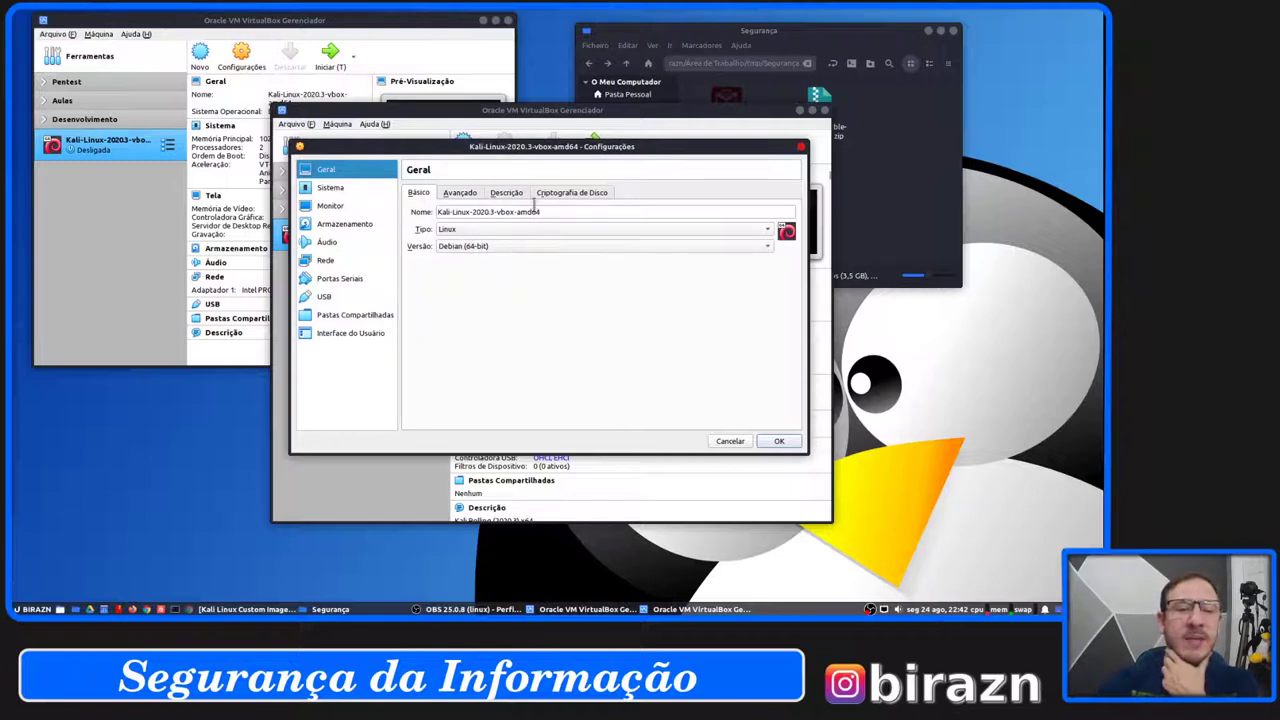
pyautogui.click(462, 195)
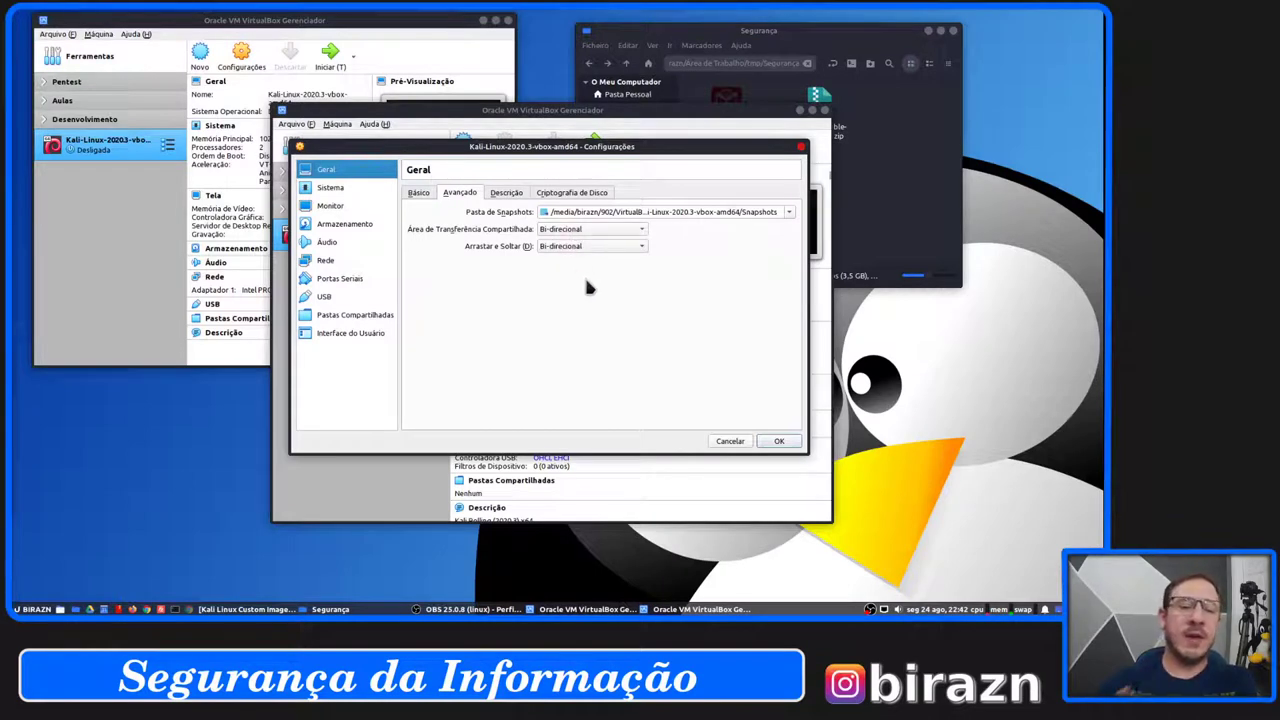
pyautogui.click(503, 195)
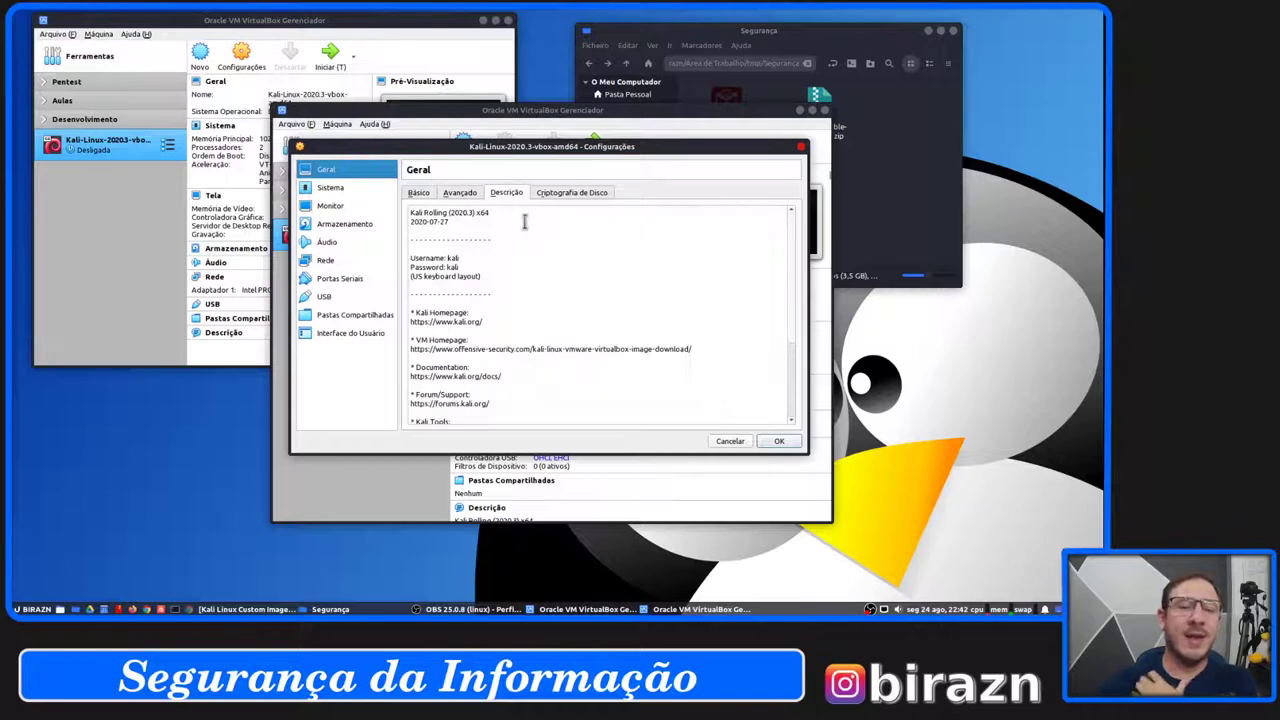
pyautogui.moveTo(487, 213); pyautogui.dragTo(499, 364)
pyautogui.click(520, 370)
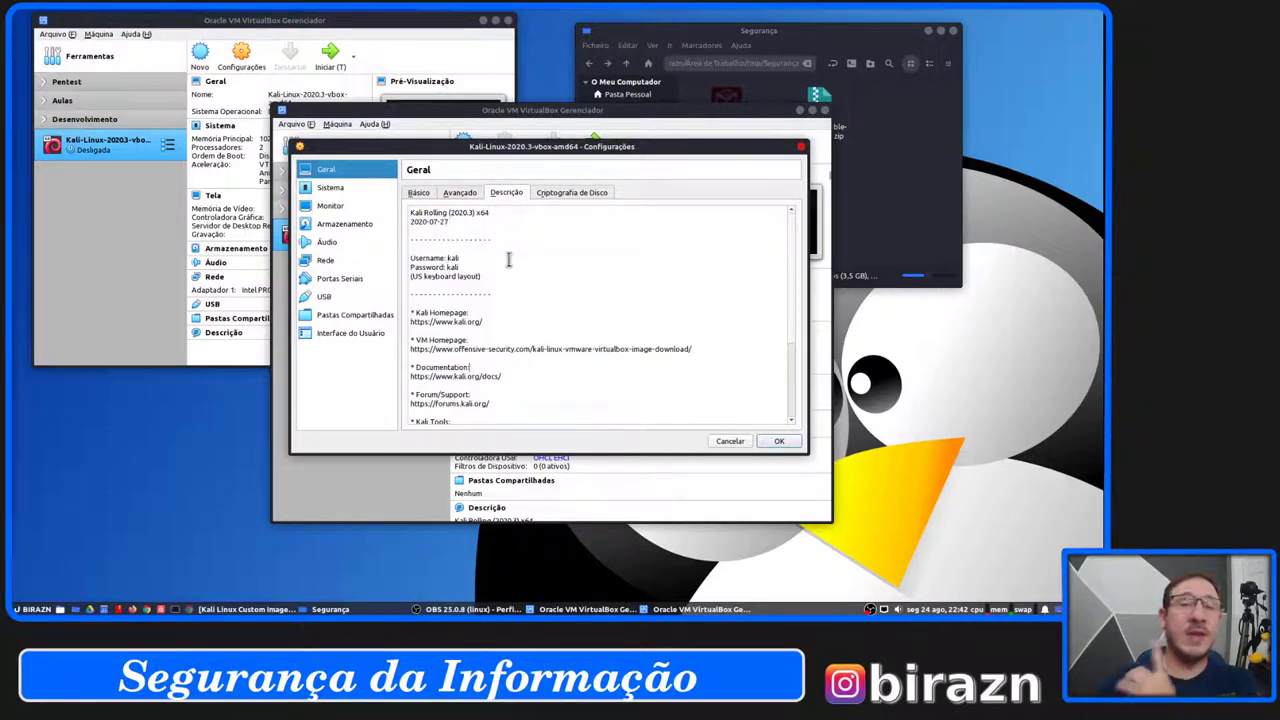
pyautogui.moveTo(461, 268); pyautogui.dragTo(409, 258)
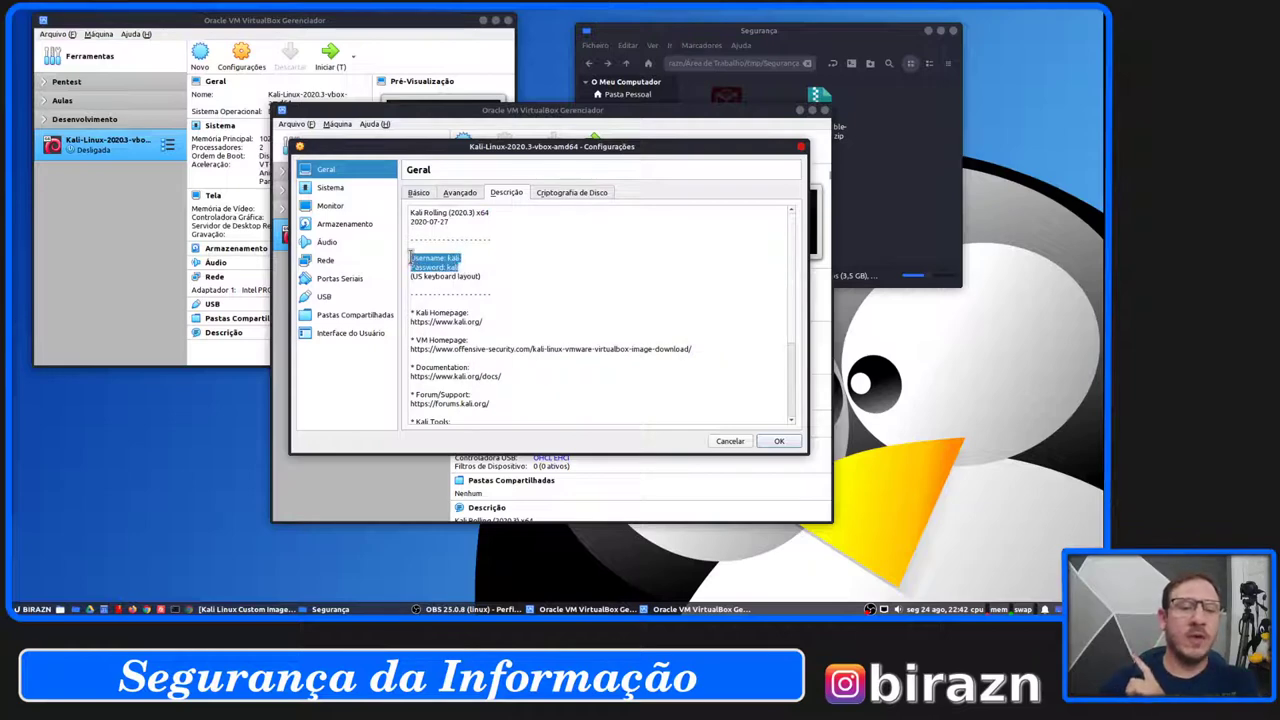
pyautogui.click(524, 278)
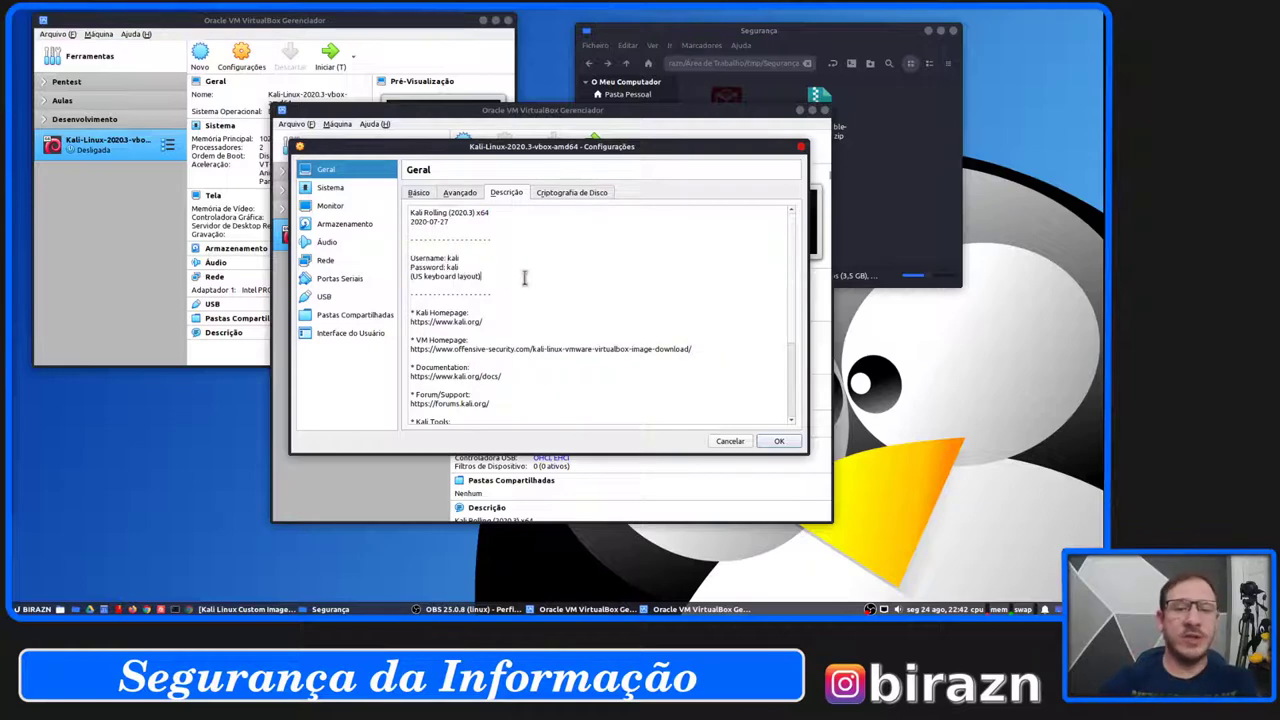
pyautogui.click(570, 192)
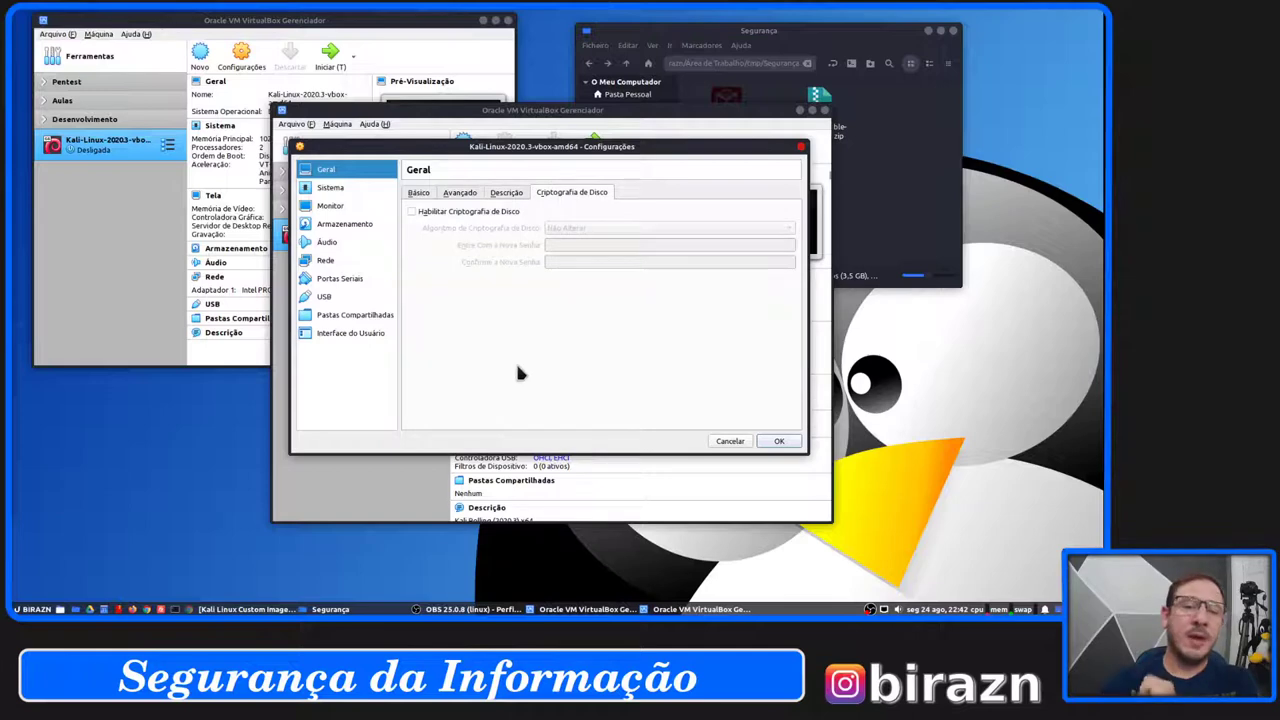
# Review Sistema's motherboard, processor and acceleration pages, then the Monitor page.
pyautogui.click(330, 187)
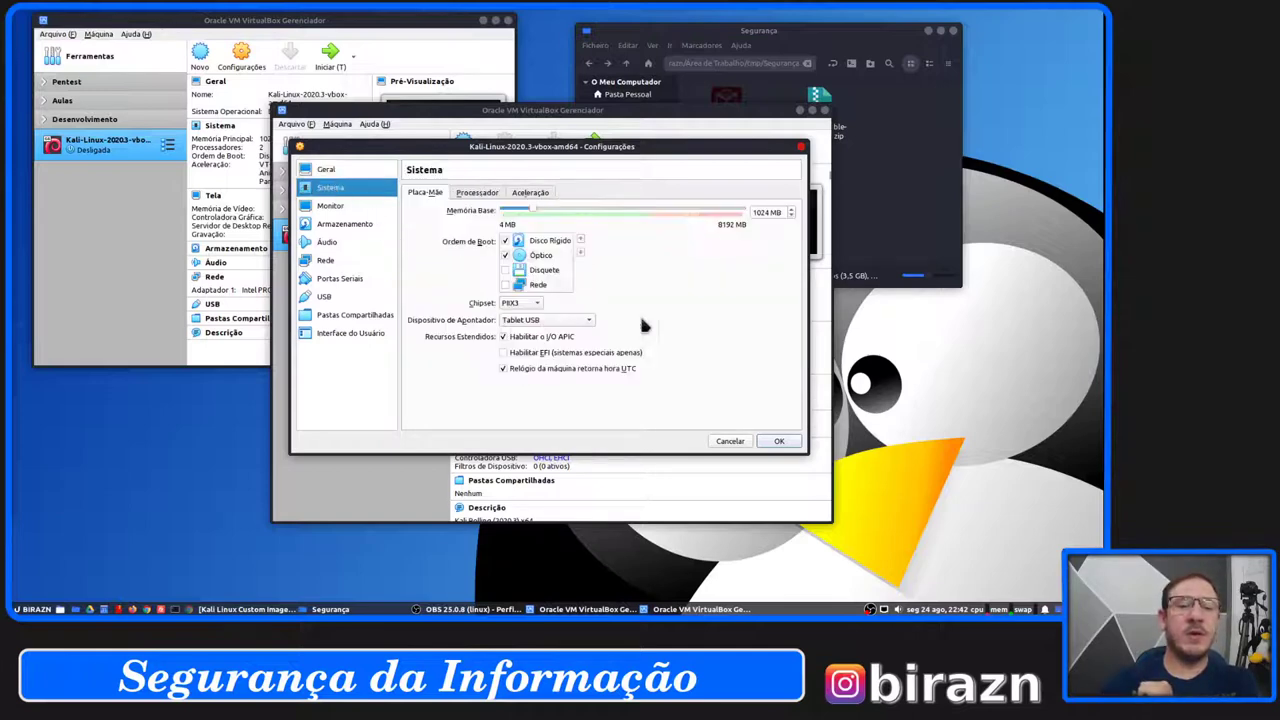
pyautogui.click(476, 192)
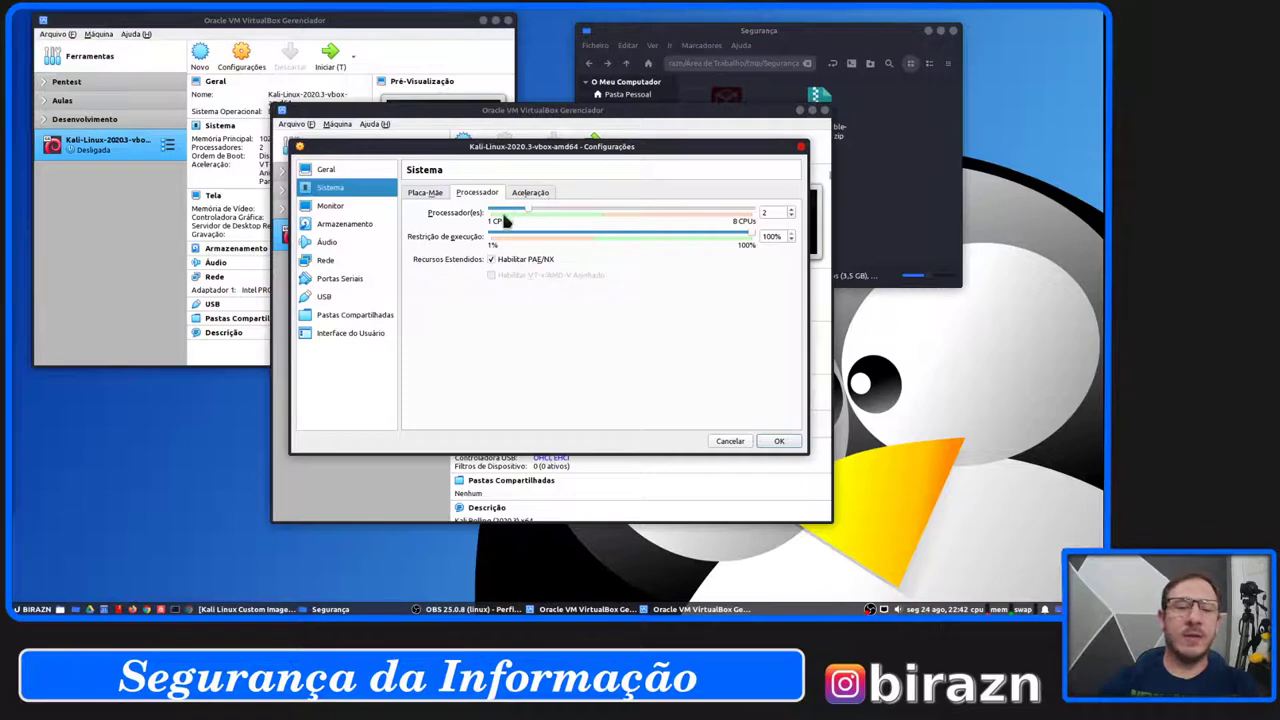
pyautogui.click(545, 196)
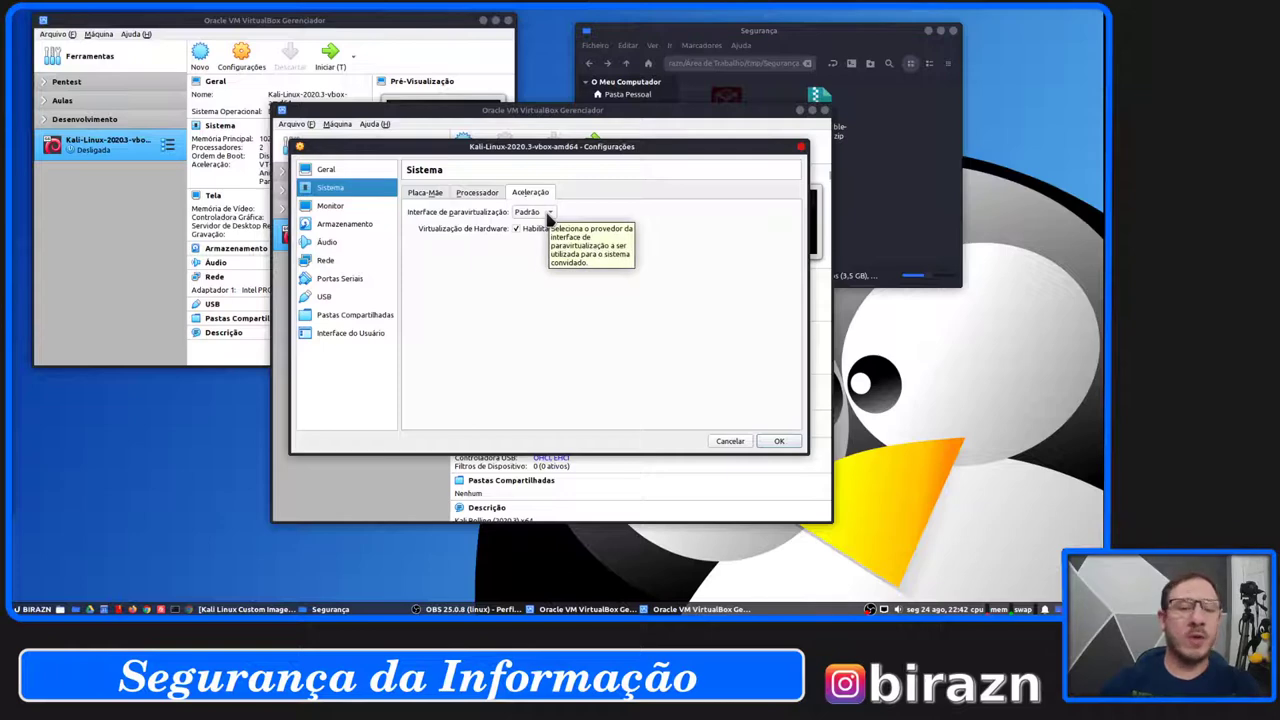
pyautogui.click(342, 207)
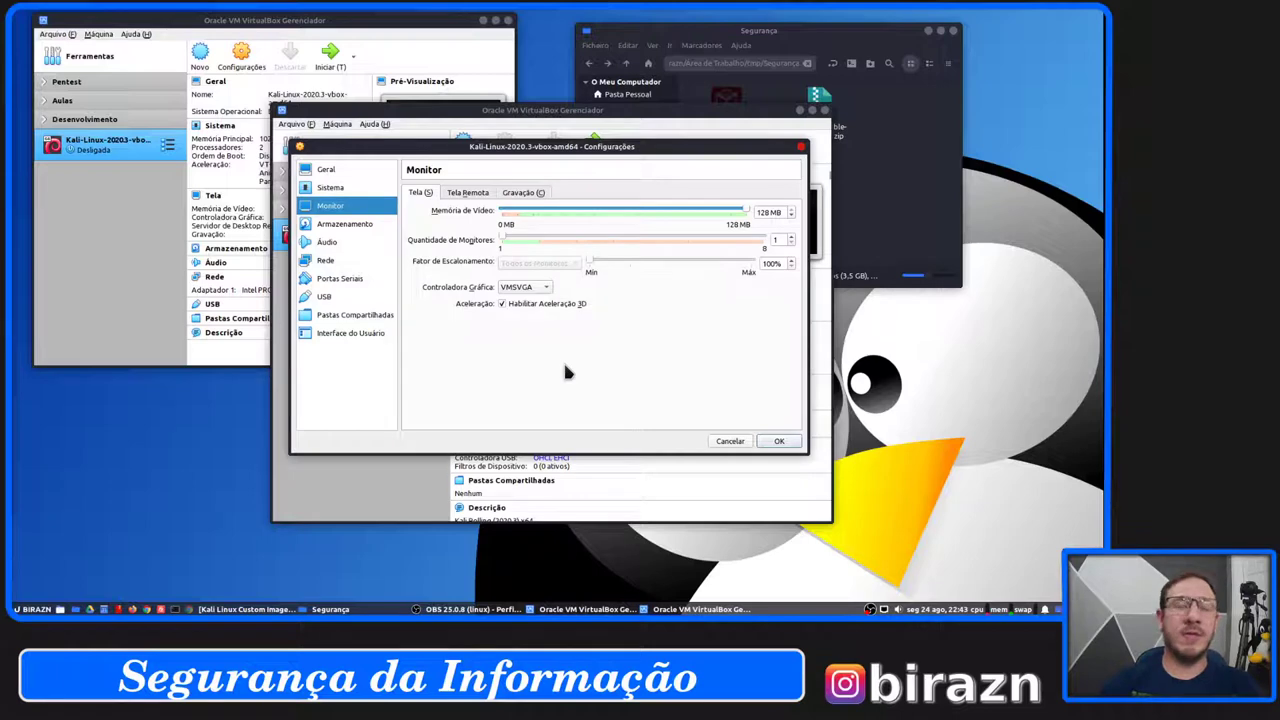
# Review the Storage page with the Kali hard disk, then Audio, and keep the network adapter on NAT.
pyautogui.click(372, 225)
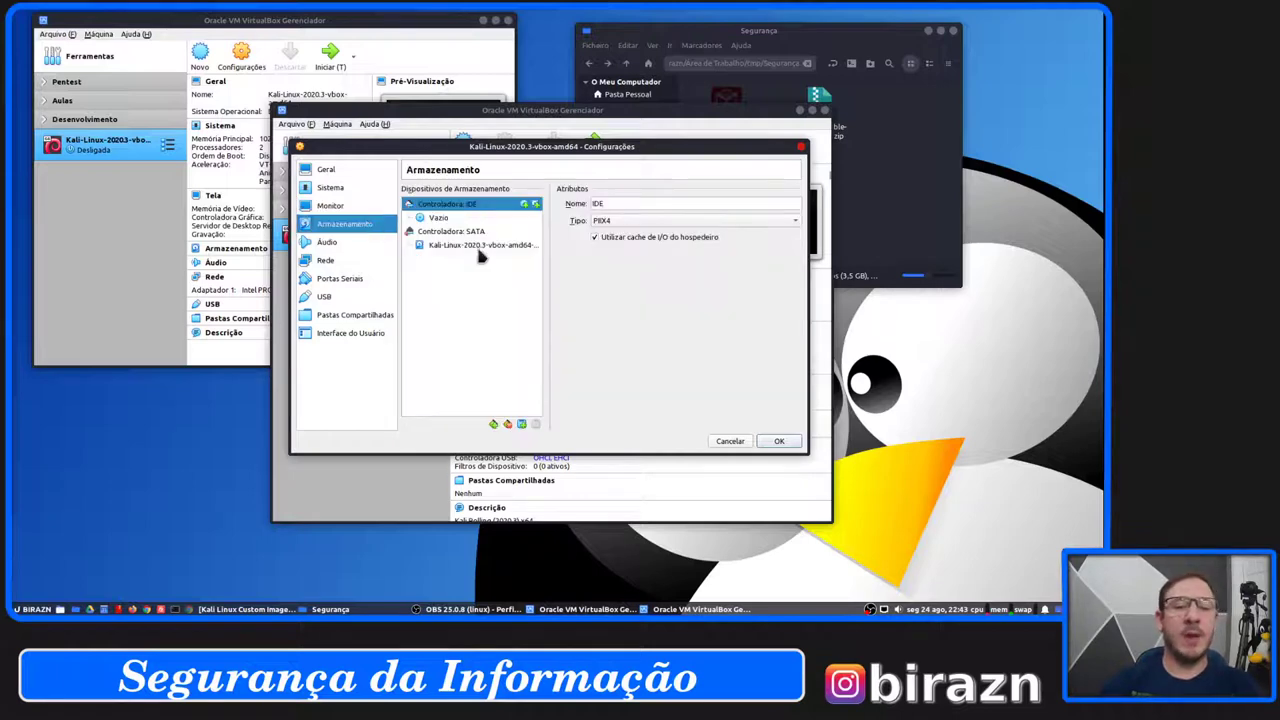
pyautogui.click(458, 246)
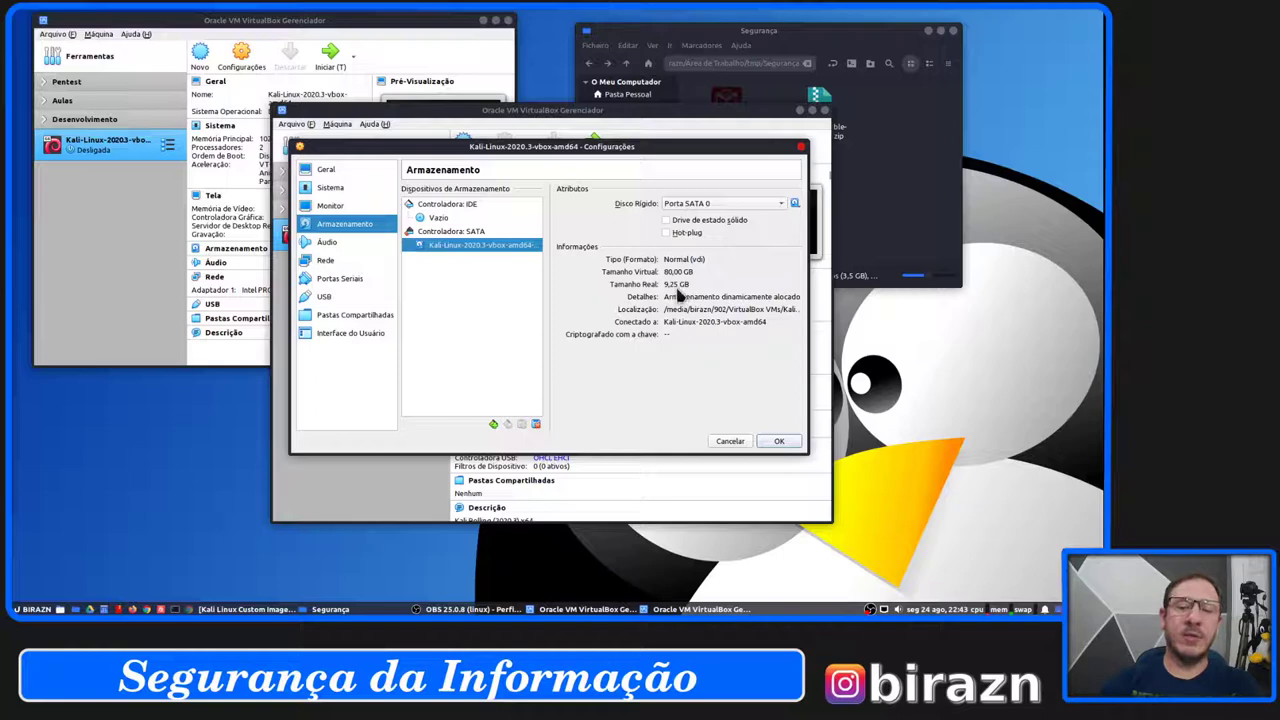
pyautogui.click(327, 249)
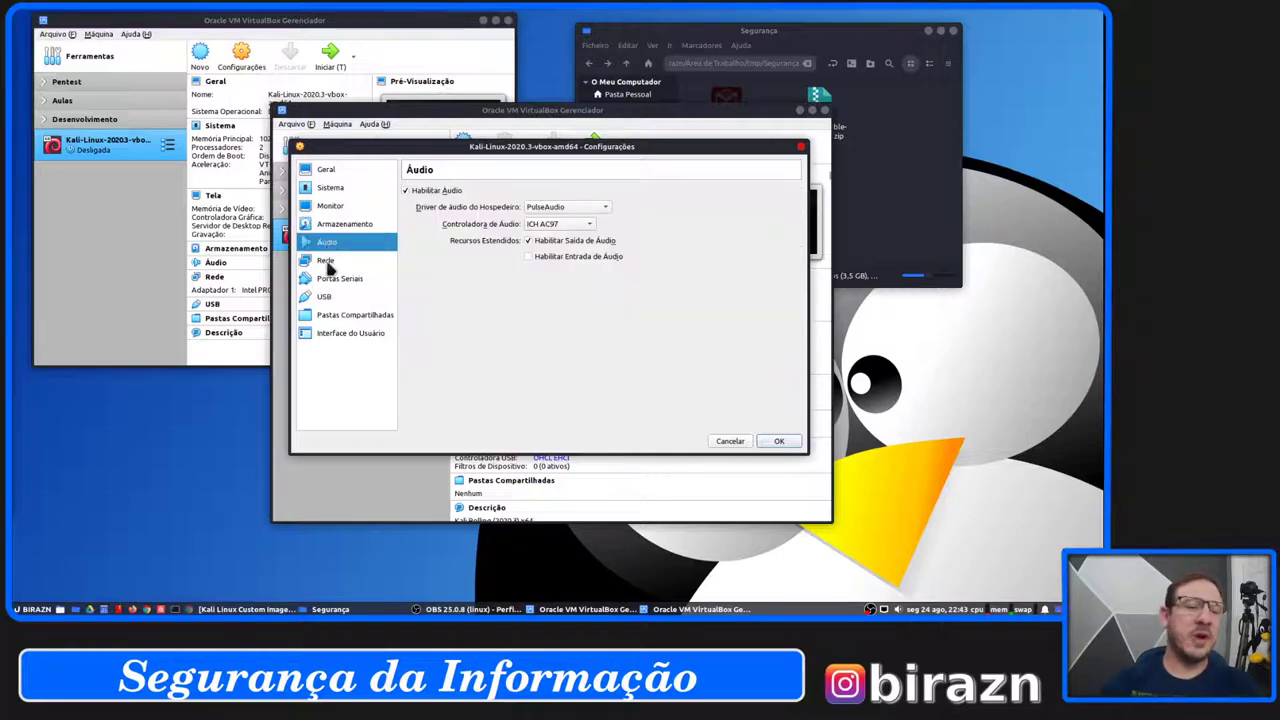
pyautogui.click(327, 261)
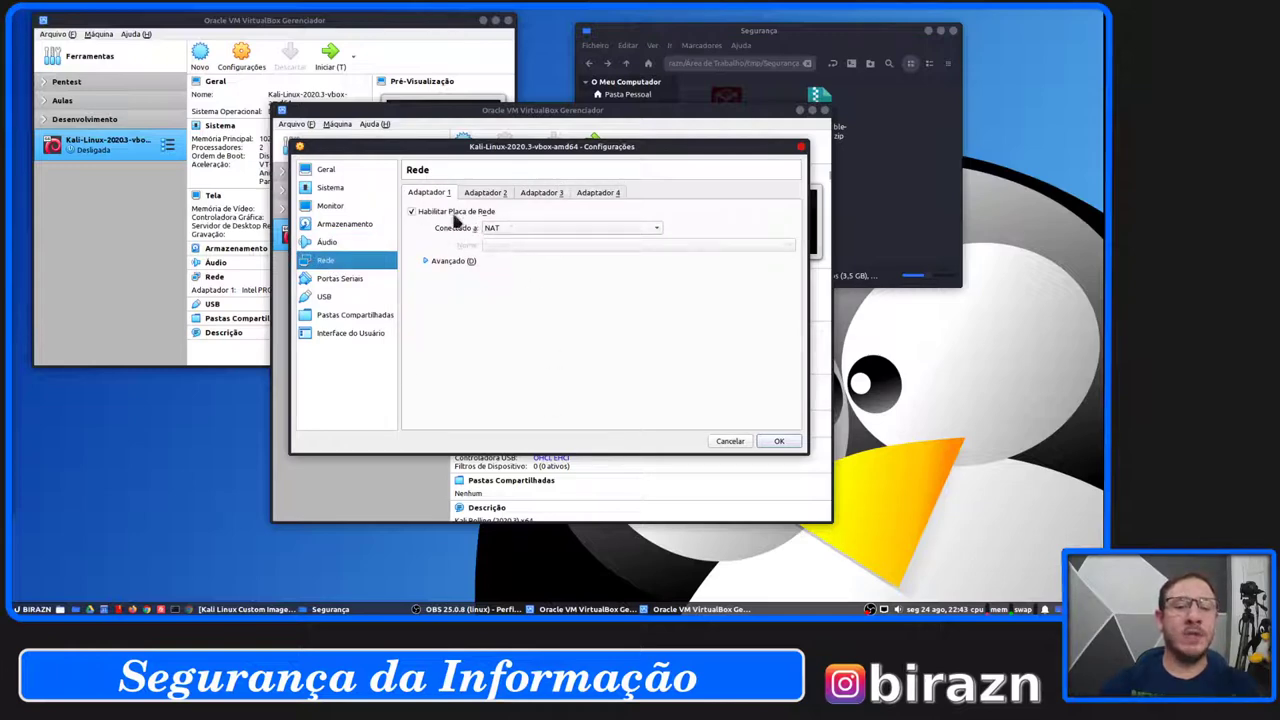
pyautogui.click(529, 230)
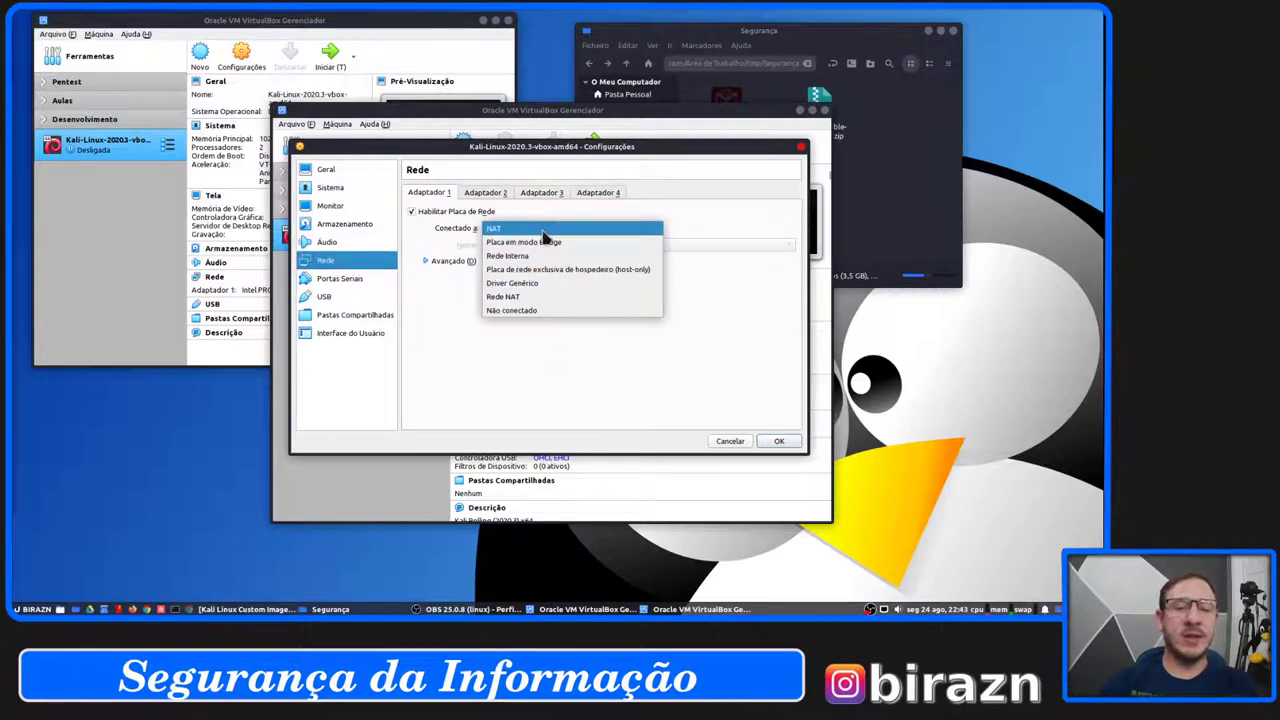
pyautogui.click(551, 356)
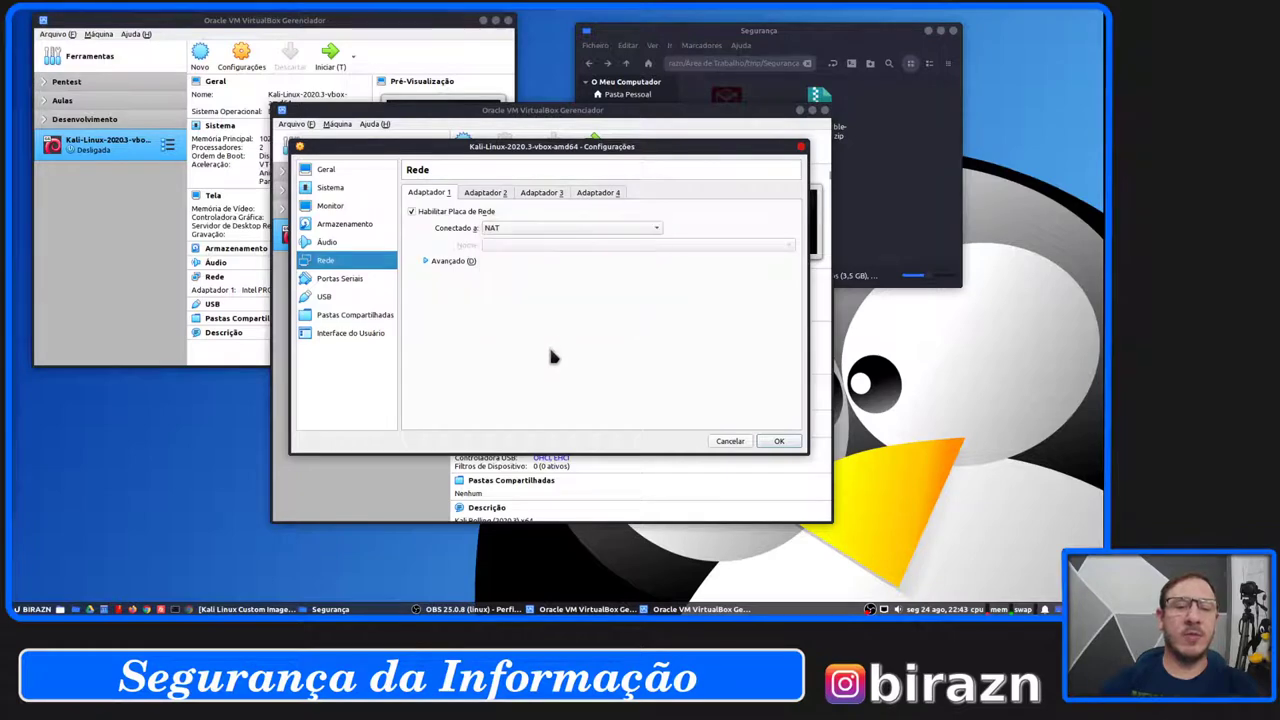
# Look through the Serial Ports, USB, Shared Folders and User Interface pages, ending on General.
pyautogui.click(340, 278)
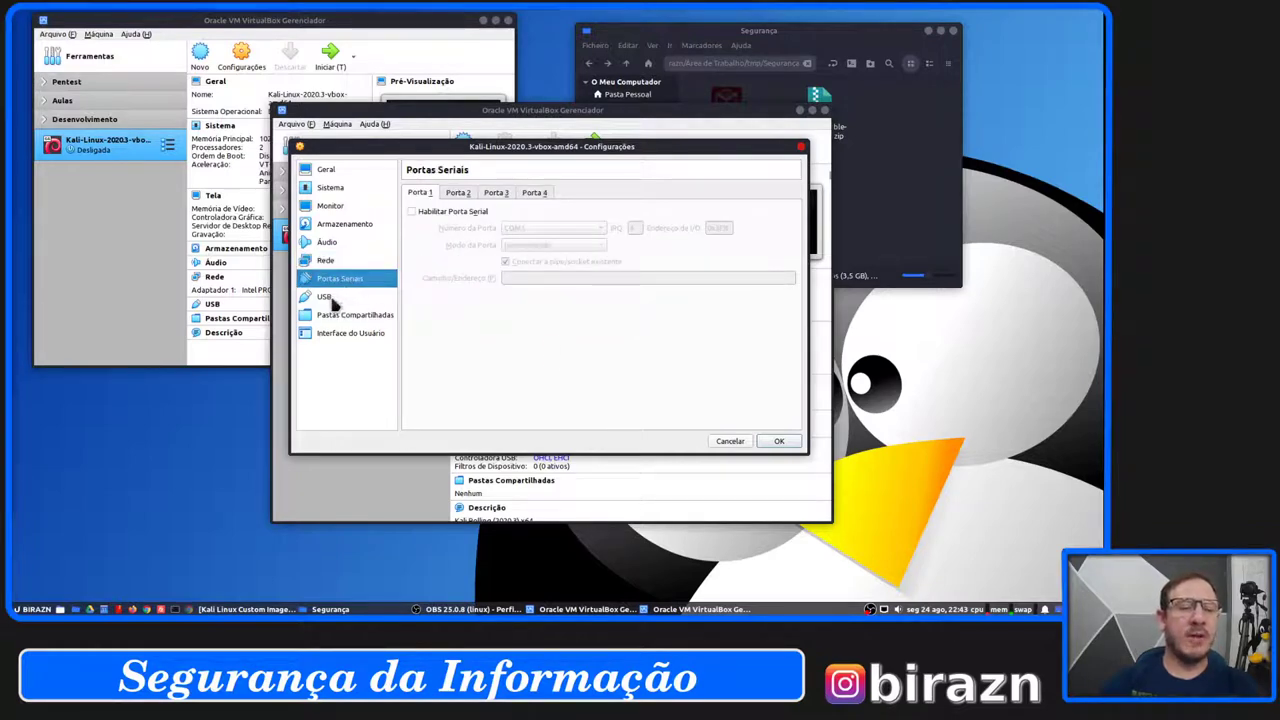
pyautogui.click(328, 297)
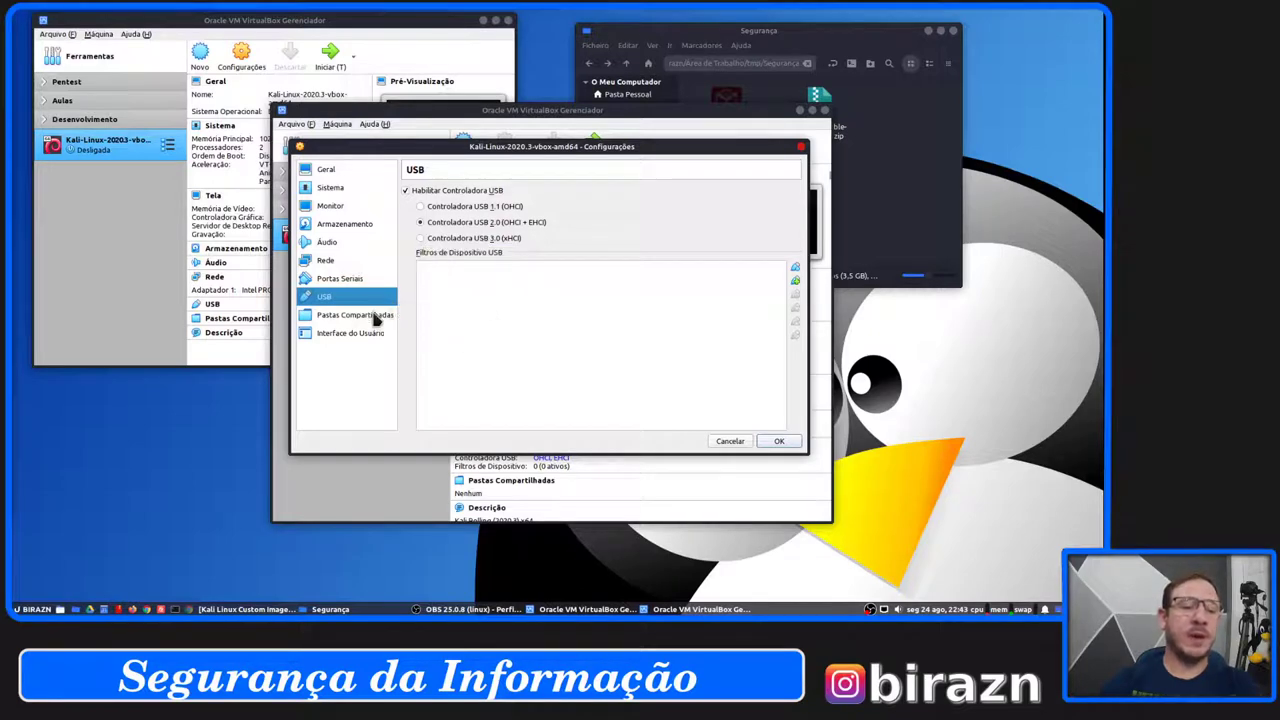
pyautogui.click(374, 315)
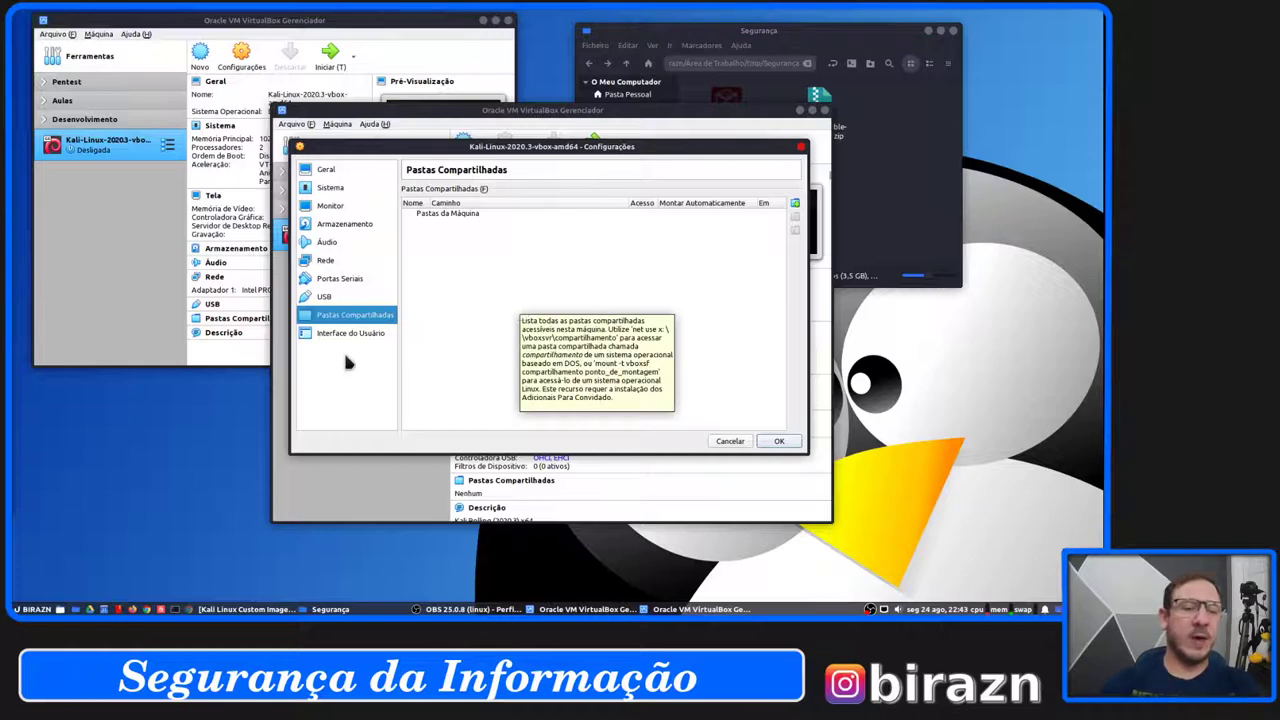
pyautogui.click(355, 333)
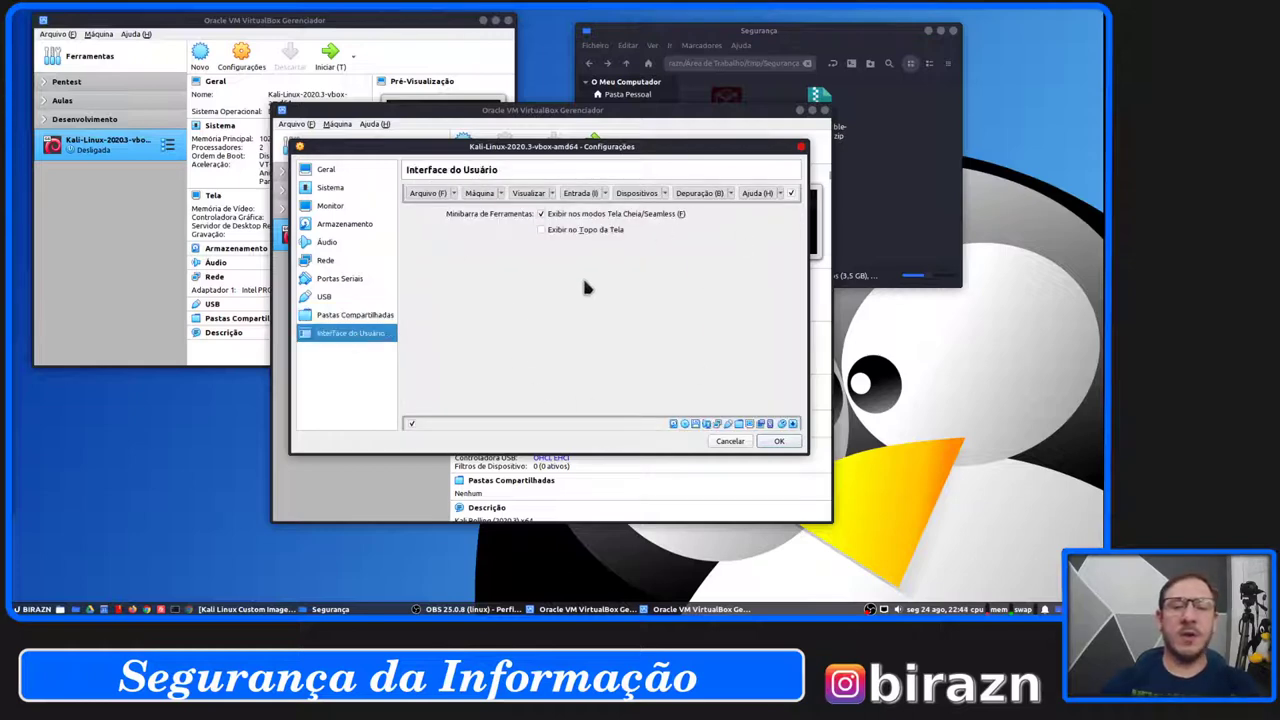
pyautogui.click(328, 172)
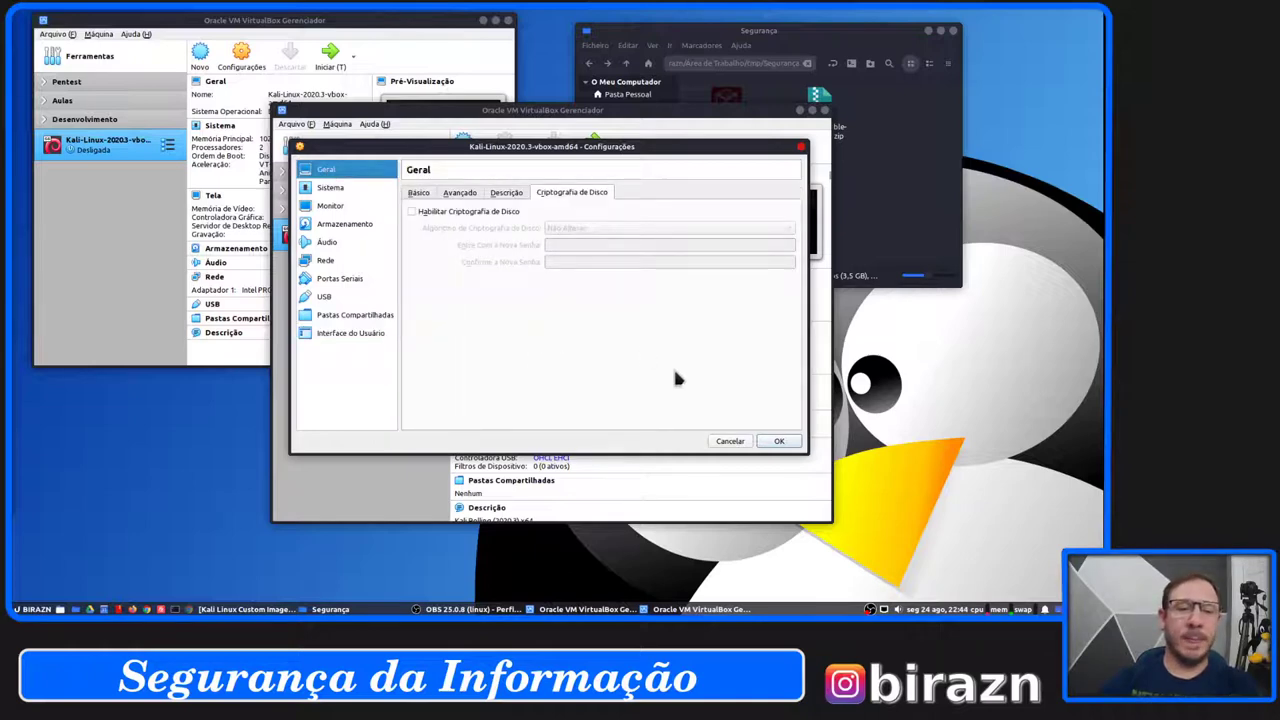
# Cancel the settings dialog without saving and start the Kali VM.
pyautogui.click(730, 441)
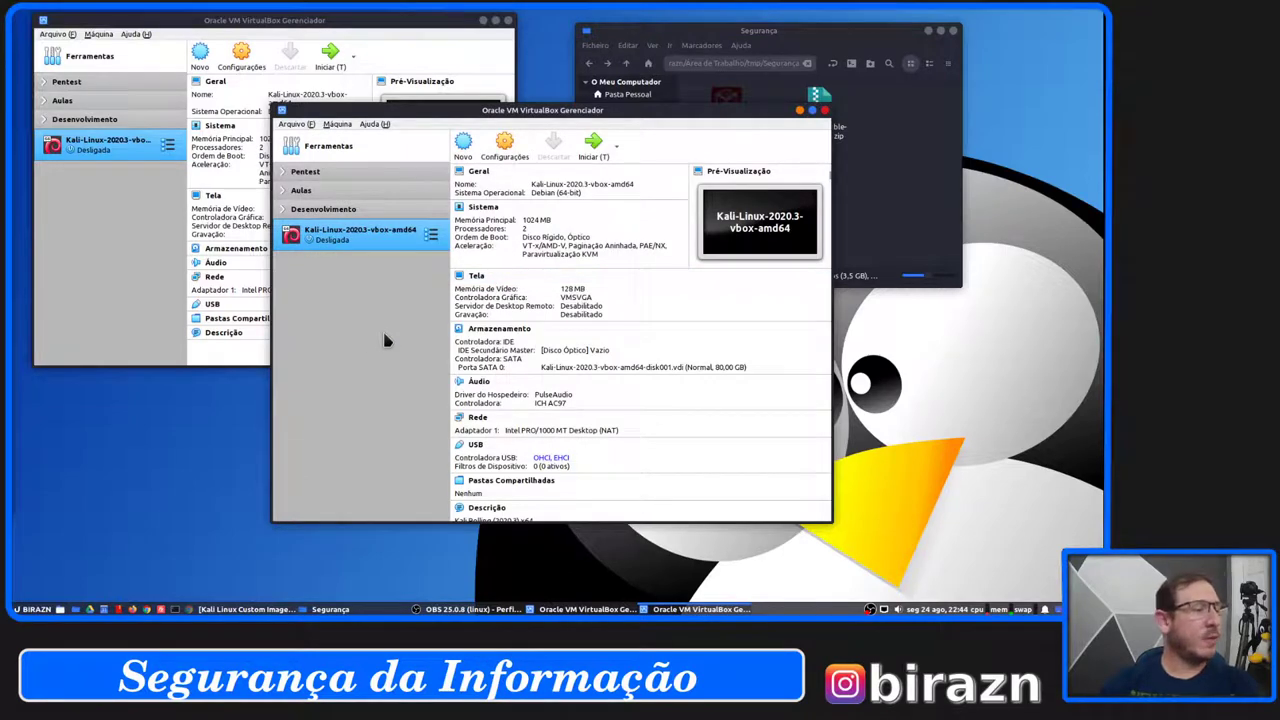
pyautogui.click(596, 148)
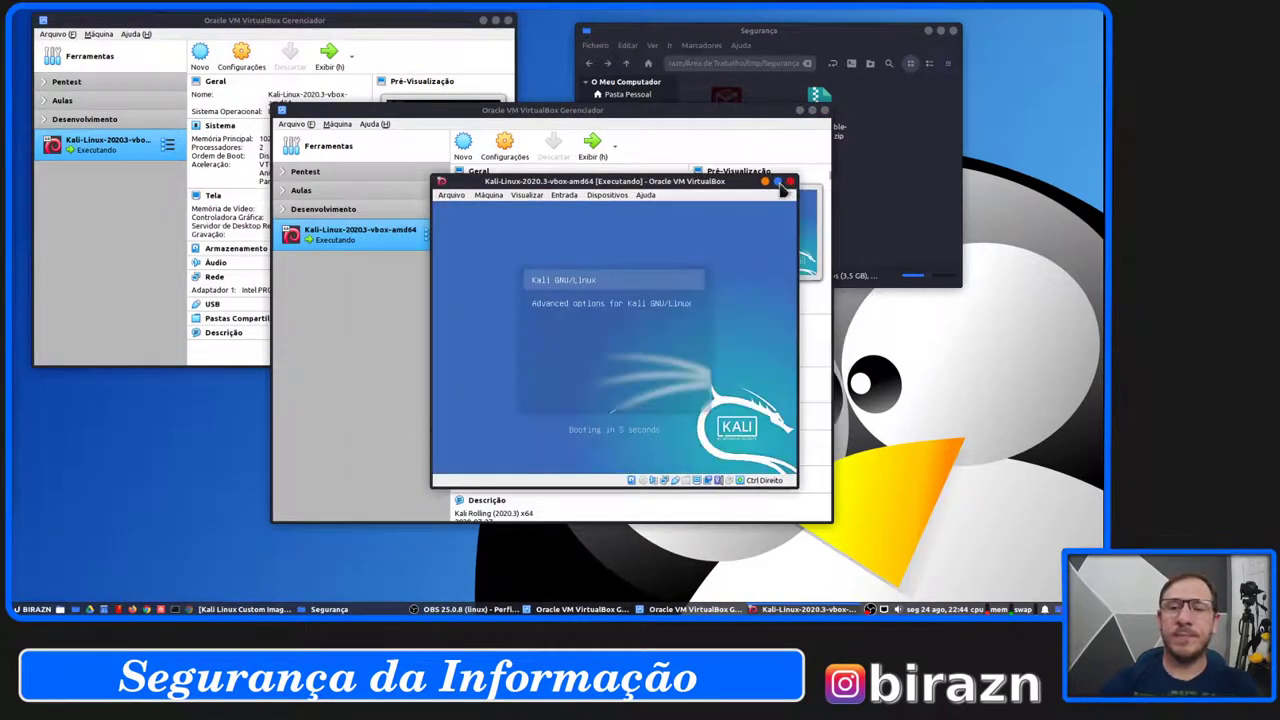
# Maximize the Kali VM window and boot Kali GNU/Linux straight from the GRUB menu.
pyautogui.click(777, 181)
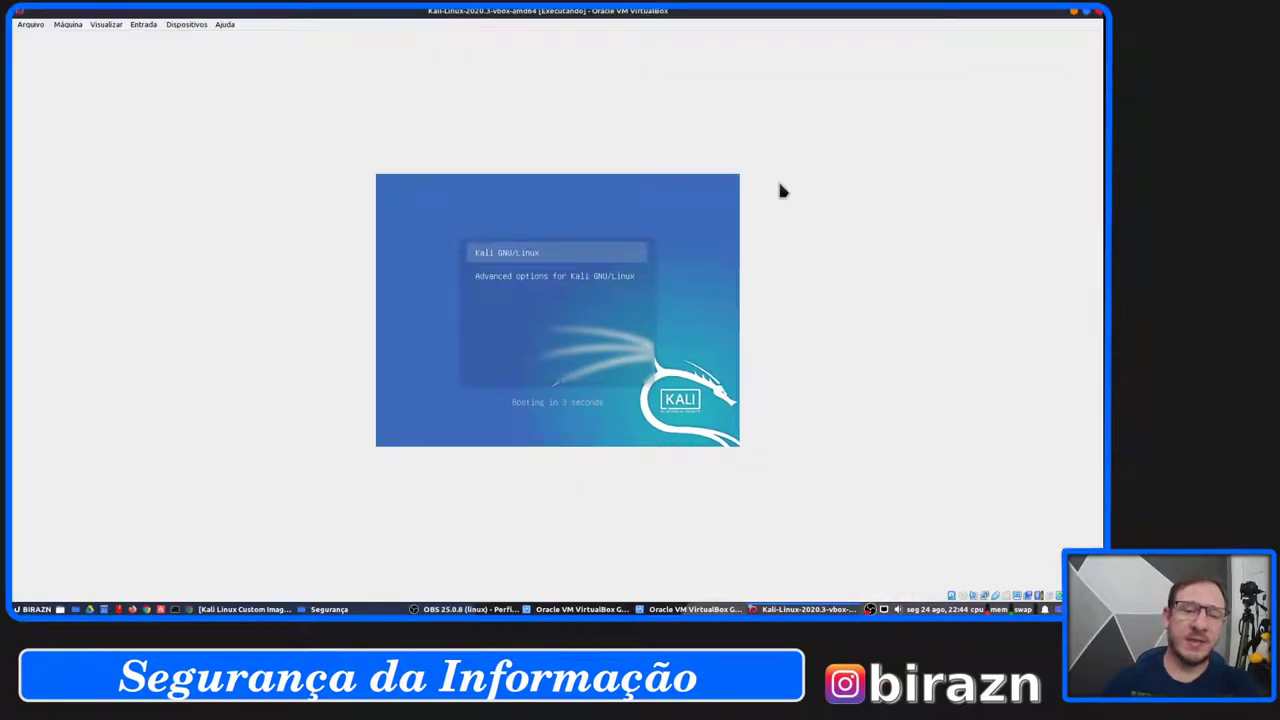
pyautogui.press('Return')
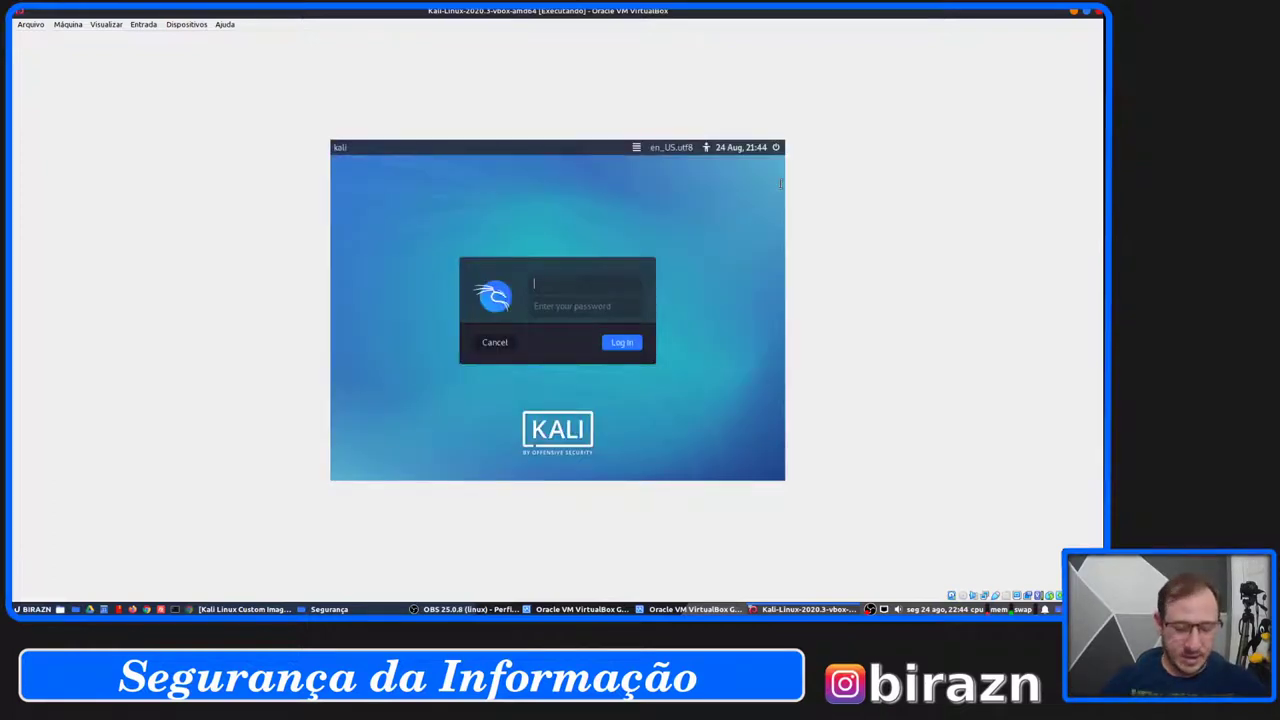
# Log in to the Kali desktop with the account's username and password.
pyautogui.write('kali')
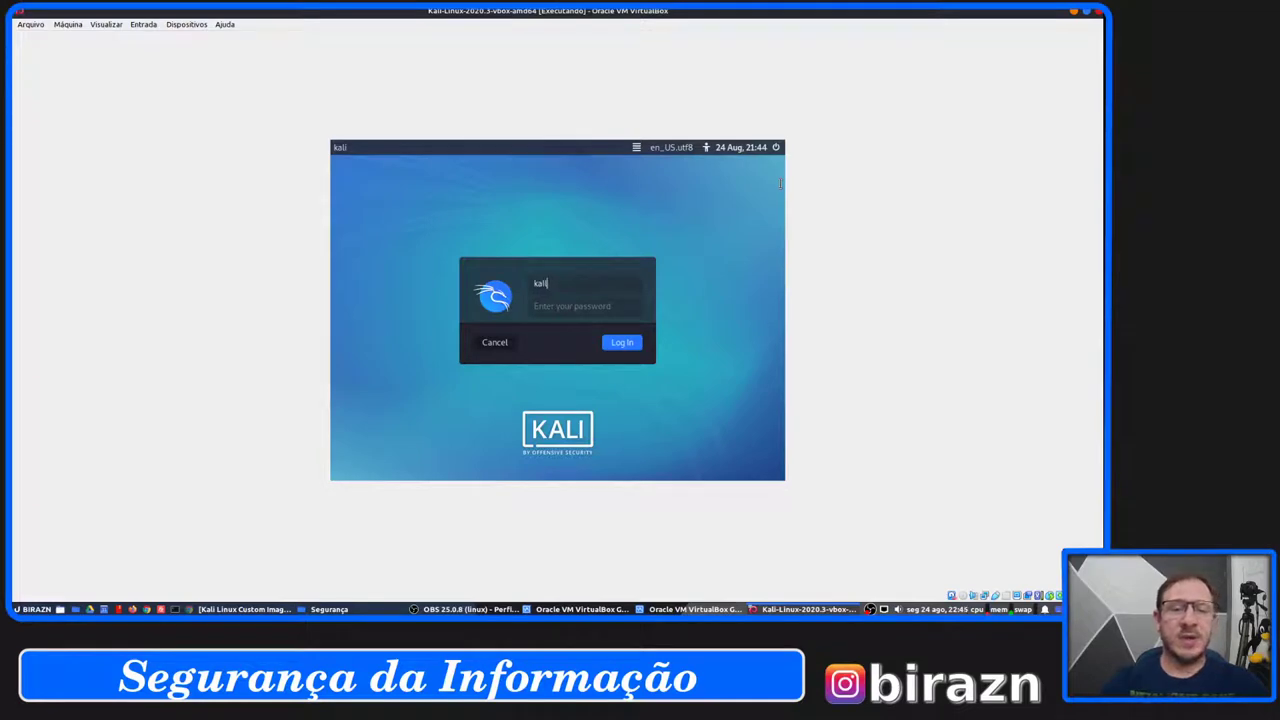
pyautogui.press('Return')
pyautogui.write('kali')
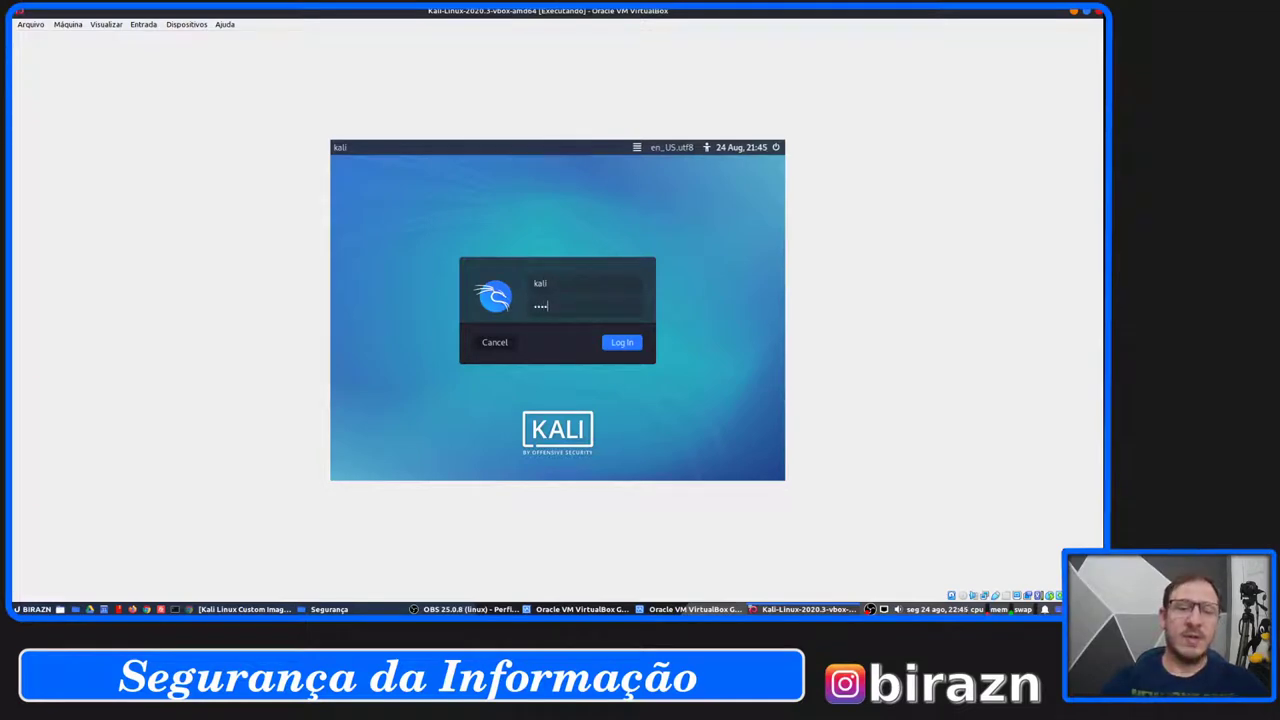
pyautogui.click(622, 343)
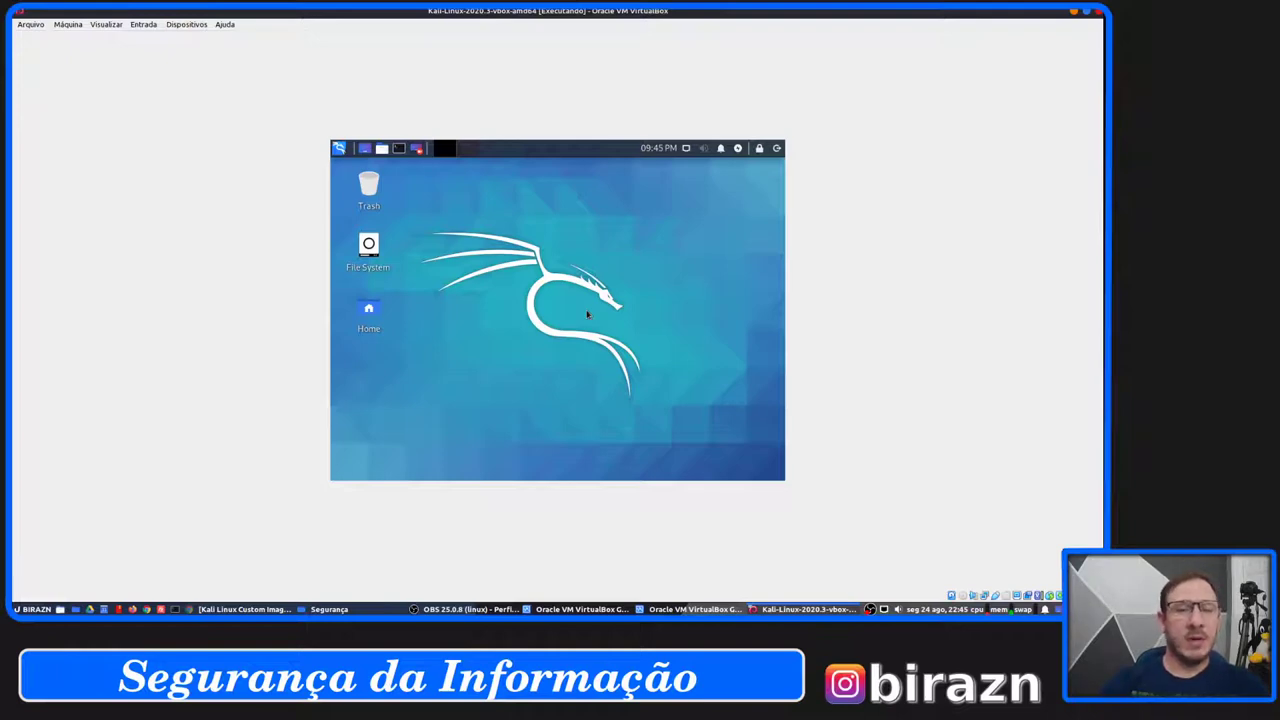
pyautogui.click(339, 148)
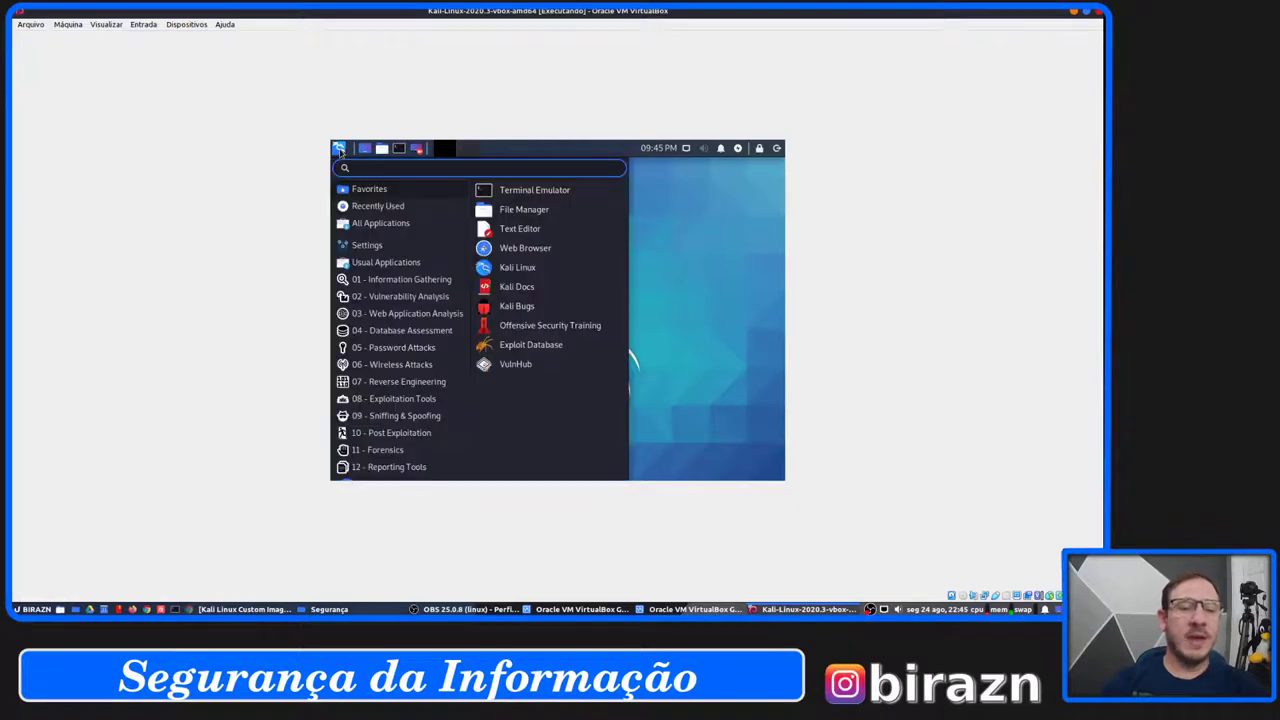
pyautogui.click(412, 287)
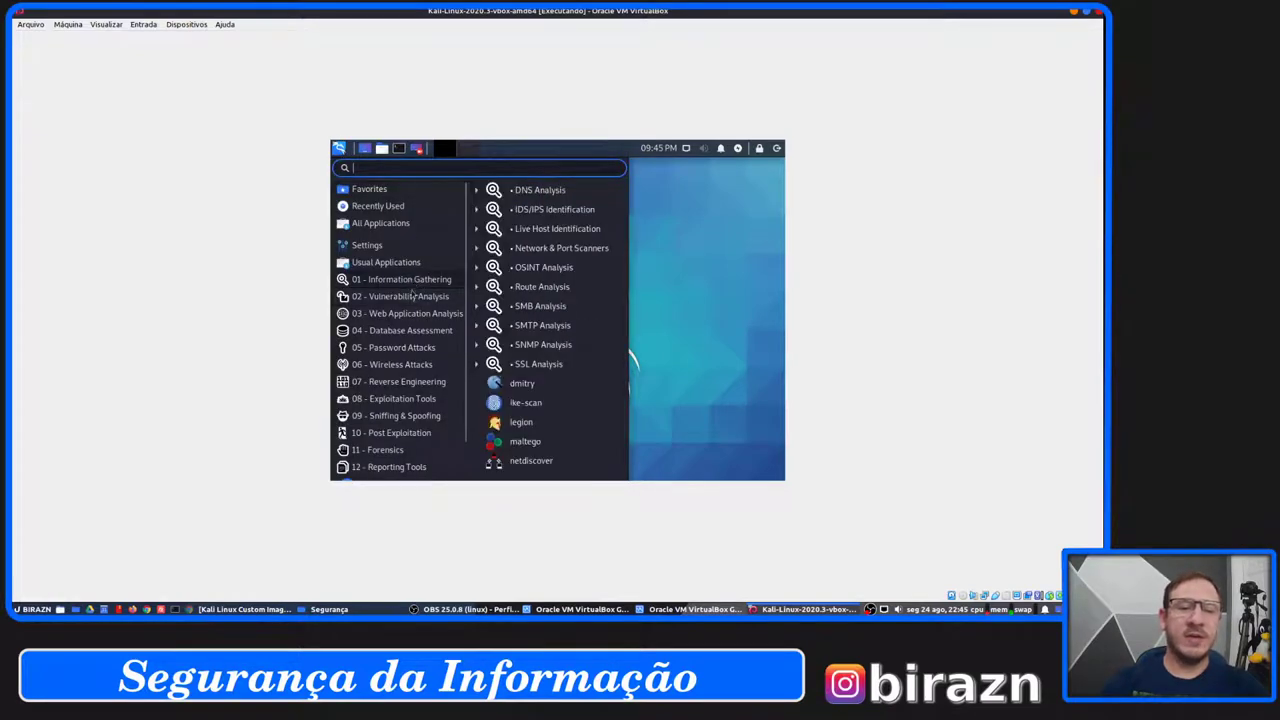
pyautogui.click(412, 296)
pyautogui.click(410, 319)
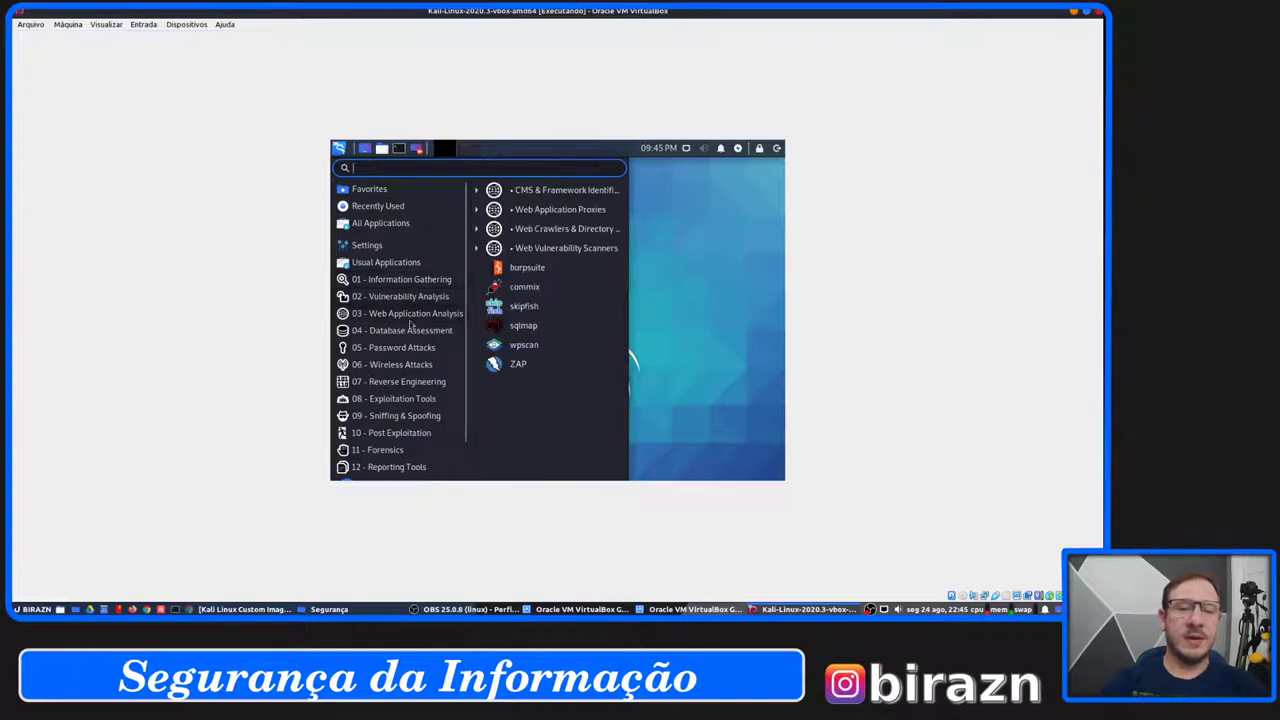
pyautogui.click(411, 336)
pyautogui.click(411, 352)
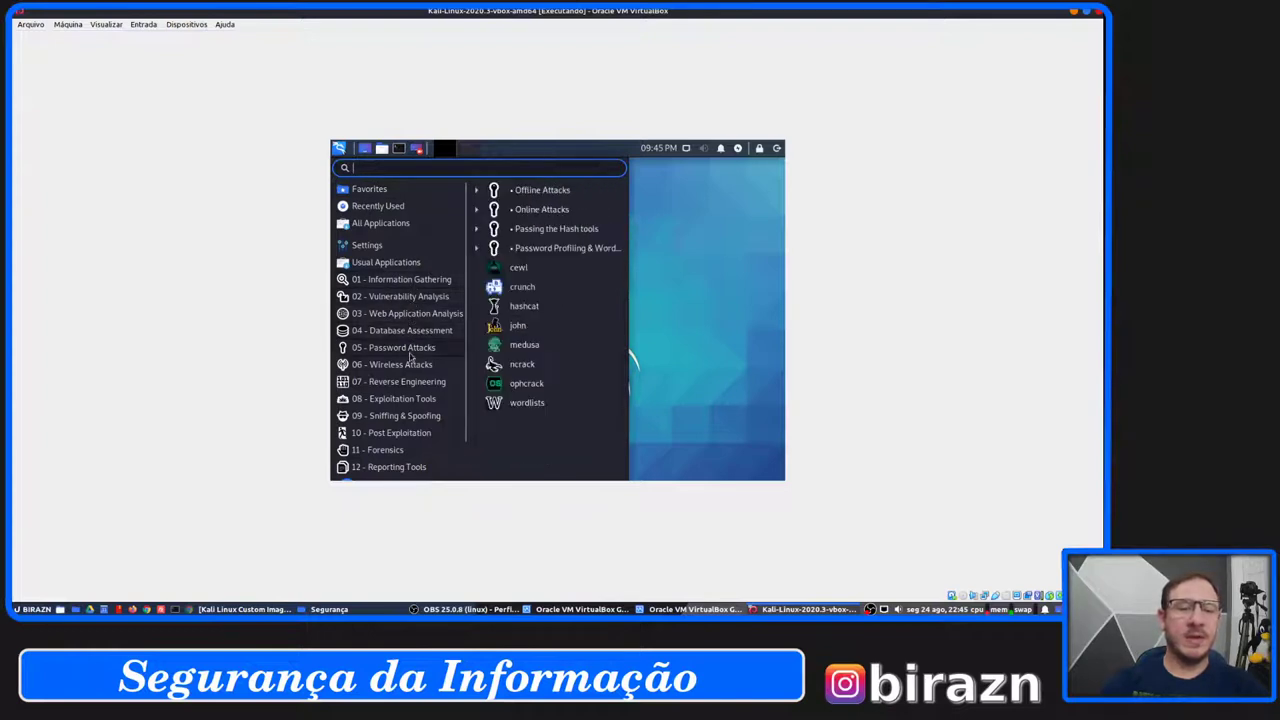
pyautogui.click(410, 368)
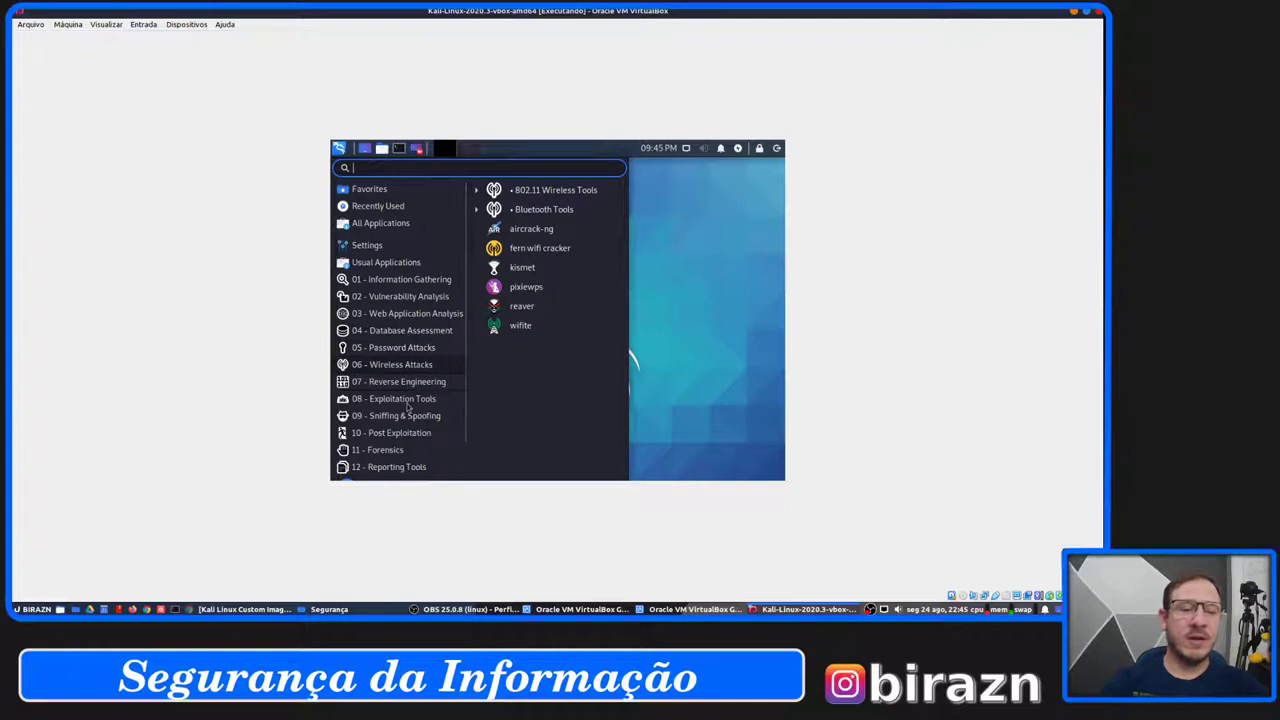
pyautogui.click(410, 386)
pyautogui.click(410, 402)
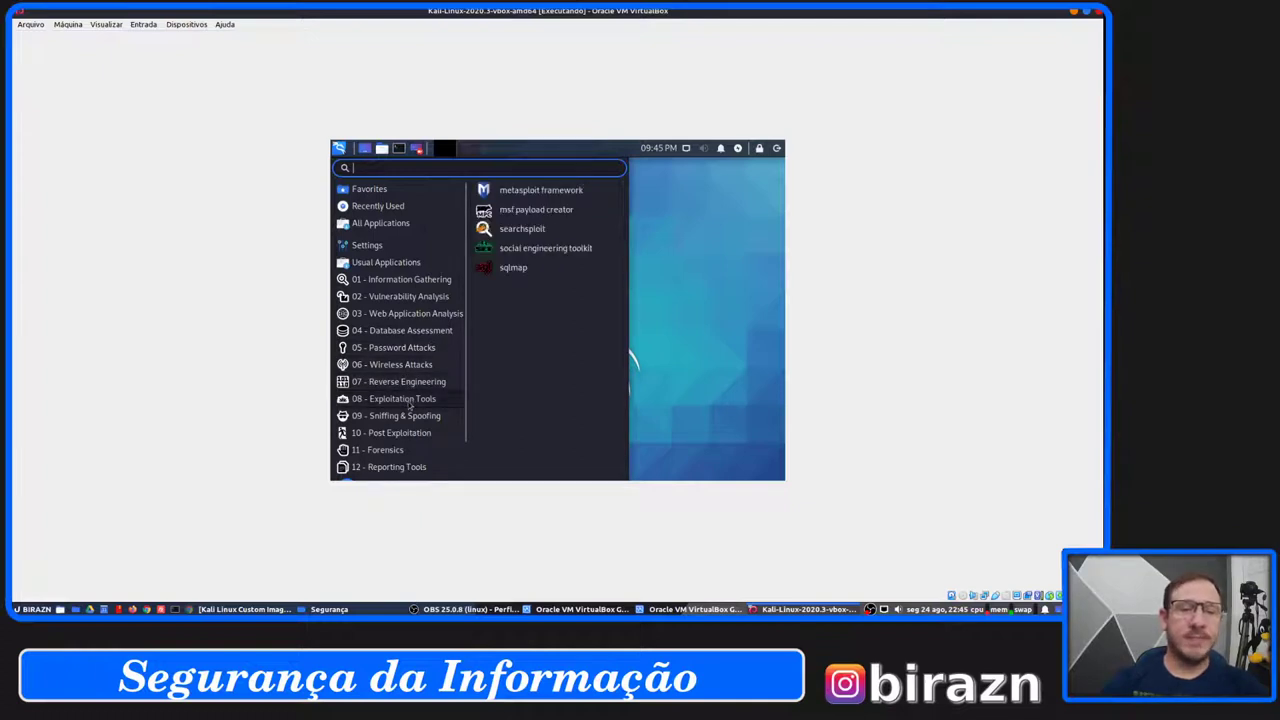
pyautogui.click(412, 418)
pyautogui.click(413, 434)
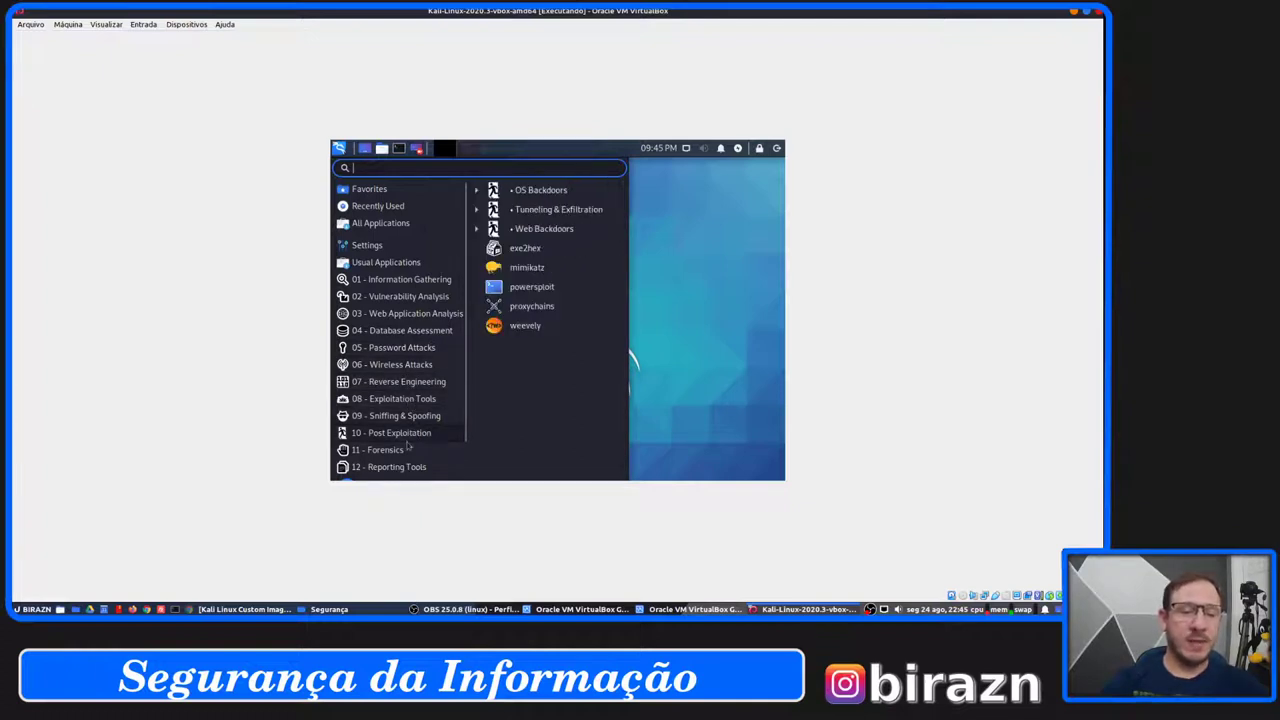
pyautogui.click(400, 451)
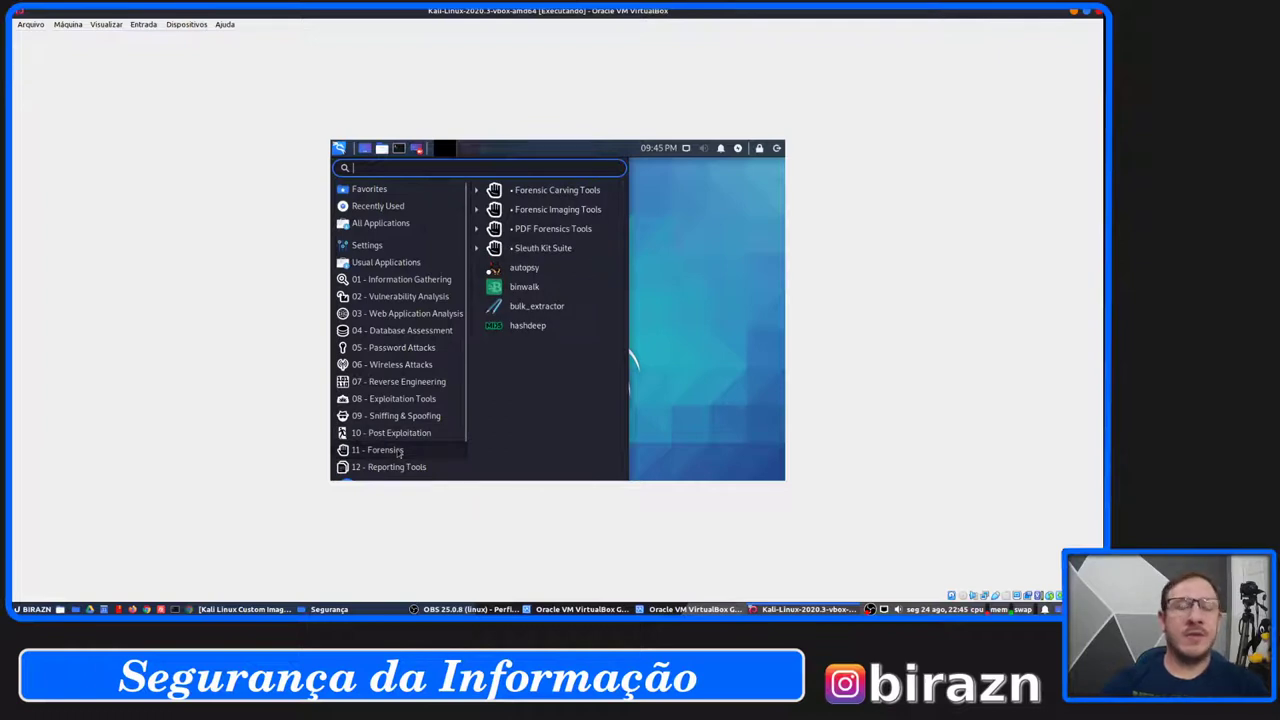
pyautogui.scroll(-1, 400, 451)
pyautogui.click(403, 433)
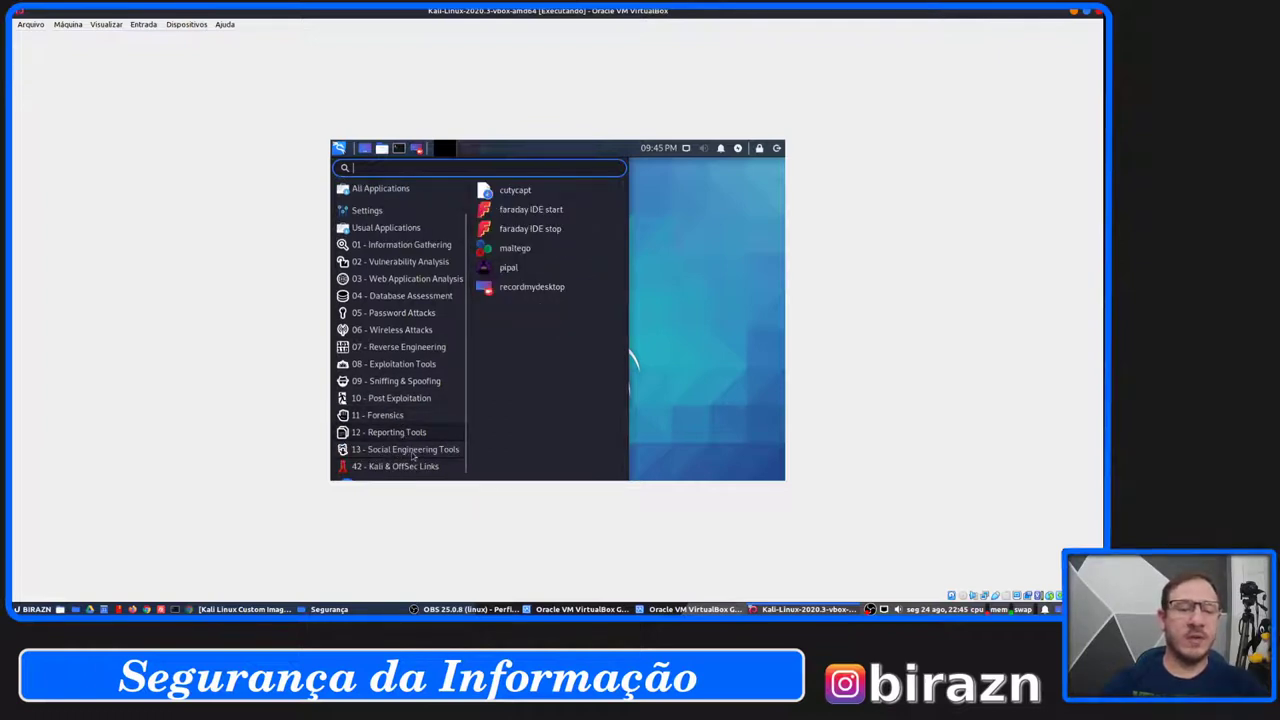
pyautogui.click(413, 452)
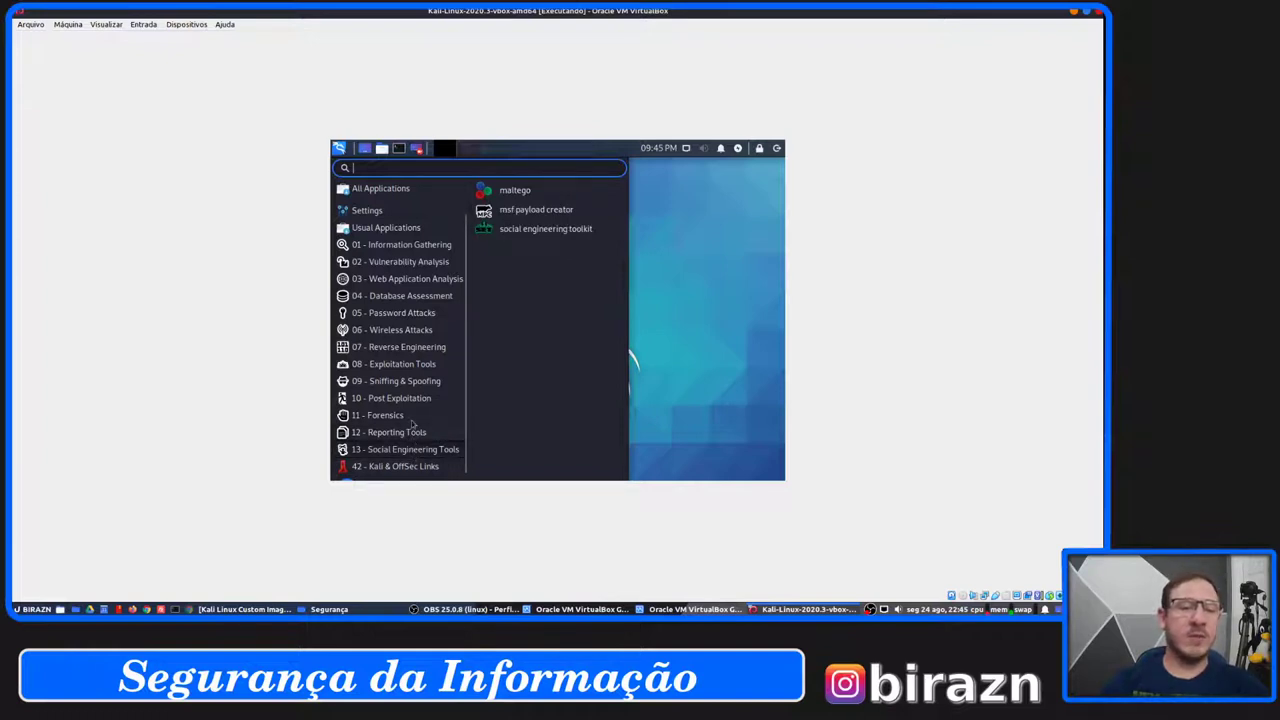
pyautogui.scroll(2, 414, 432)
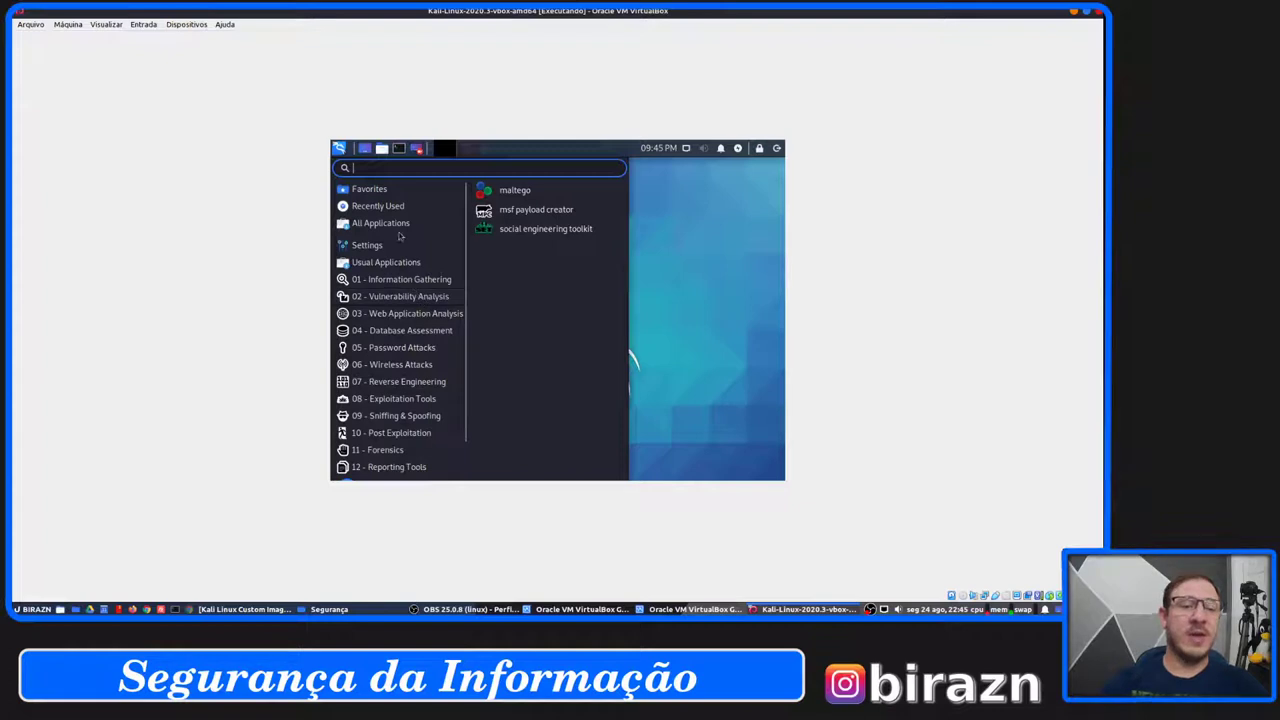
pyautogui.click(665, 280)
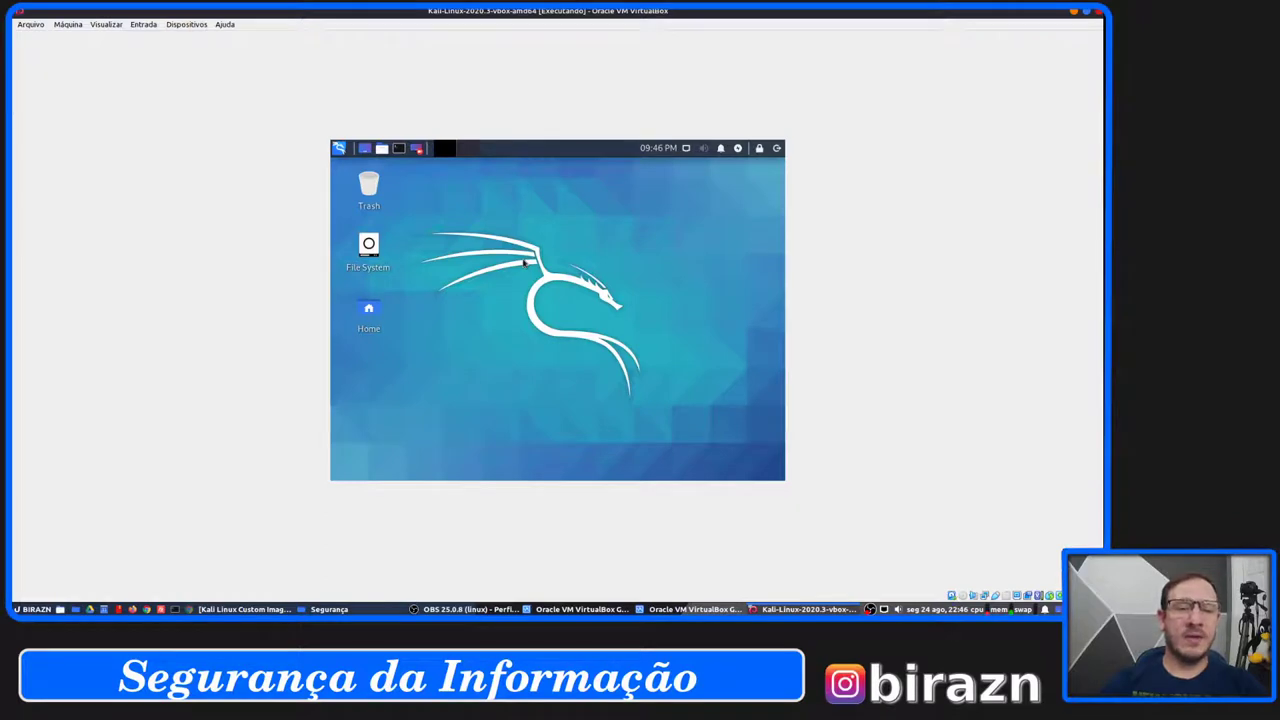
# Open a terminal and run 'sudo apt update', entering the sudo password.
pyautogui.hotkey('ctrl', 'alt', 't')
pyautogui.moveTo(564, 164); pyautogui.dragTo(592, 187)
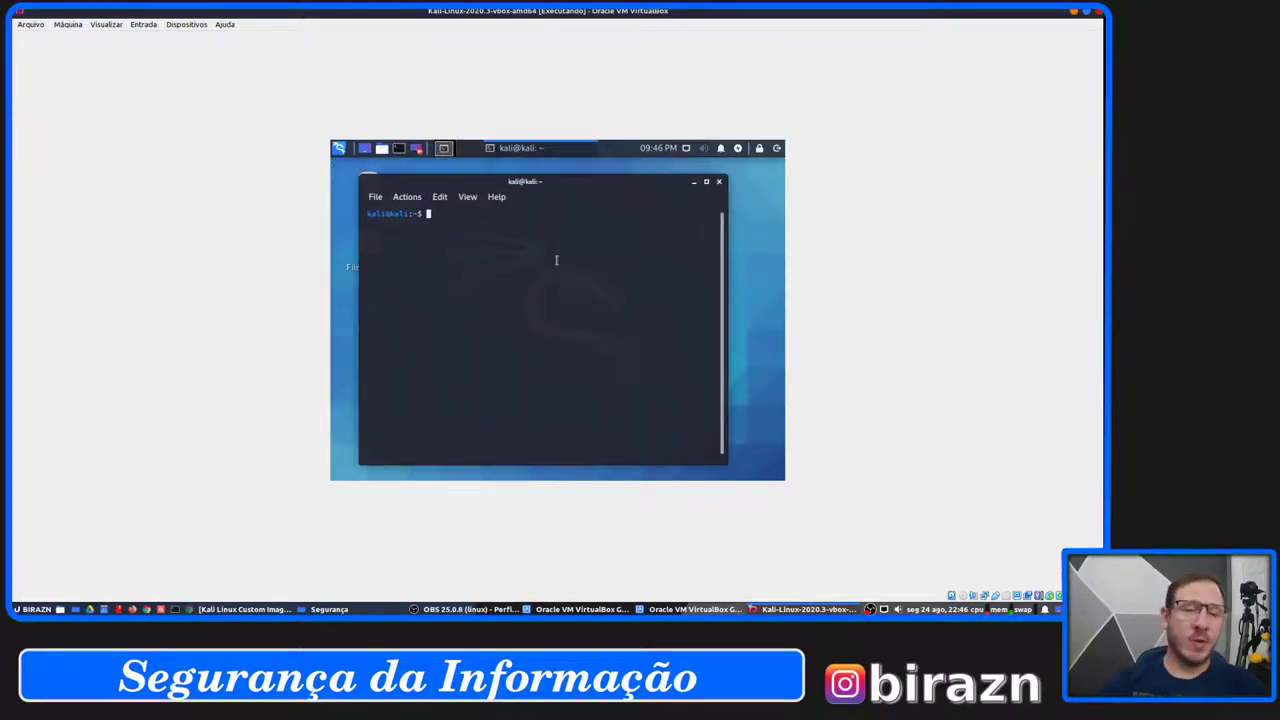
pyautogui.write('apt')
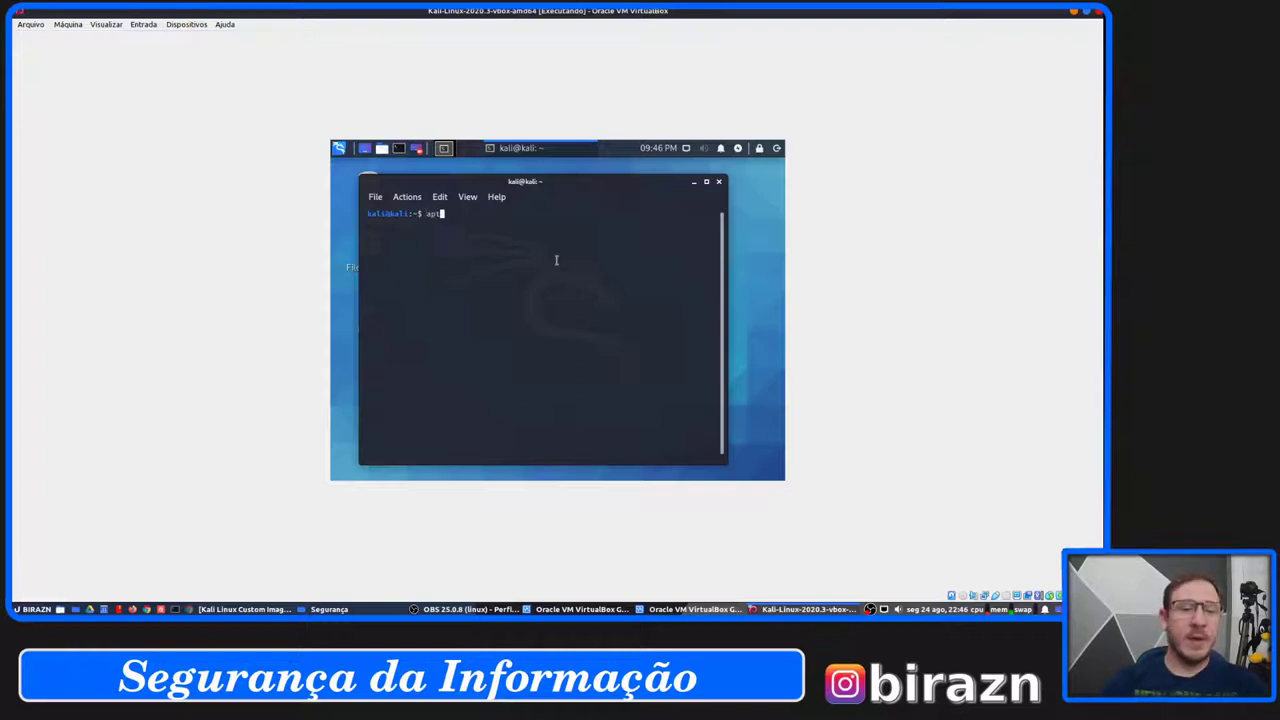
pyautogui.press('BackSpace')
pyautogui.press('BackSpace')
pyautogui.press('BackSpace')
pyautogui.write('su')
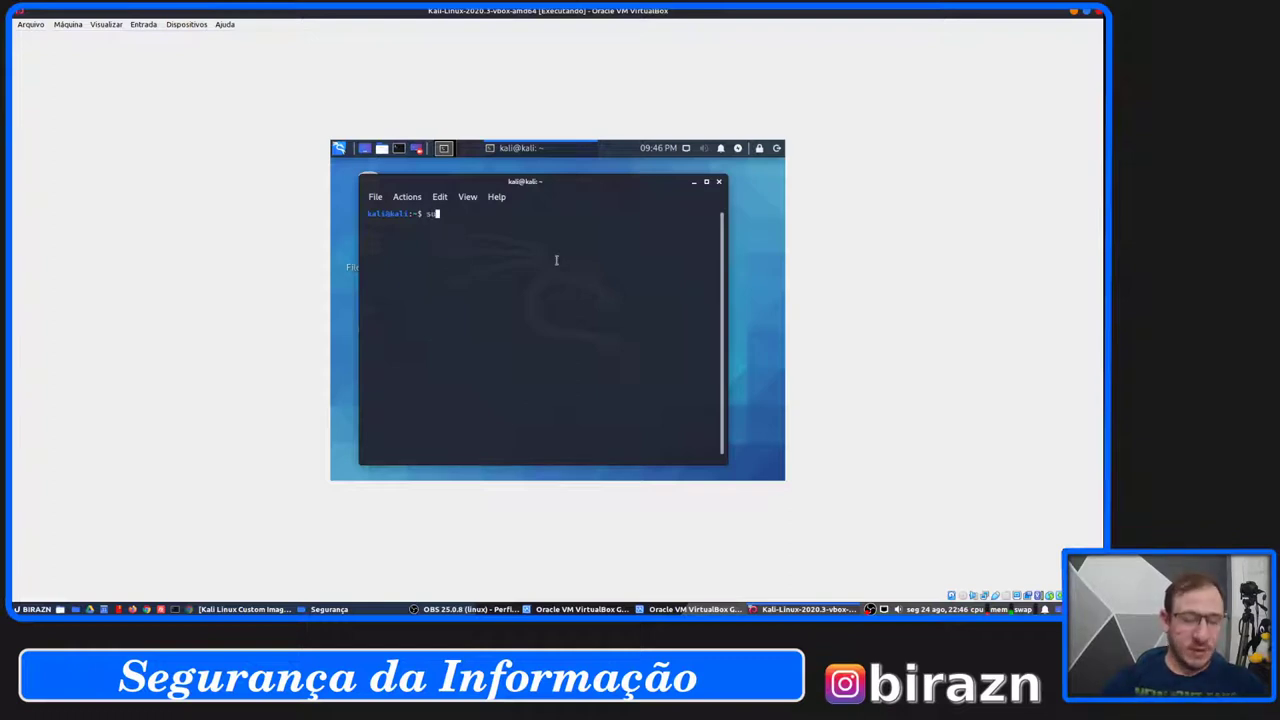
pyautogui.write('do apt update')
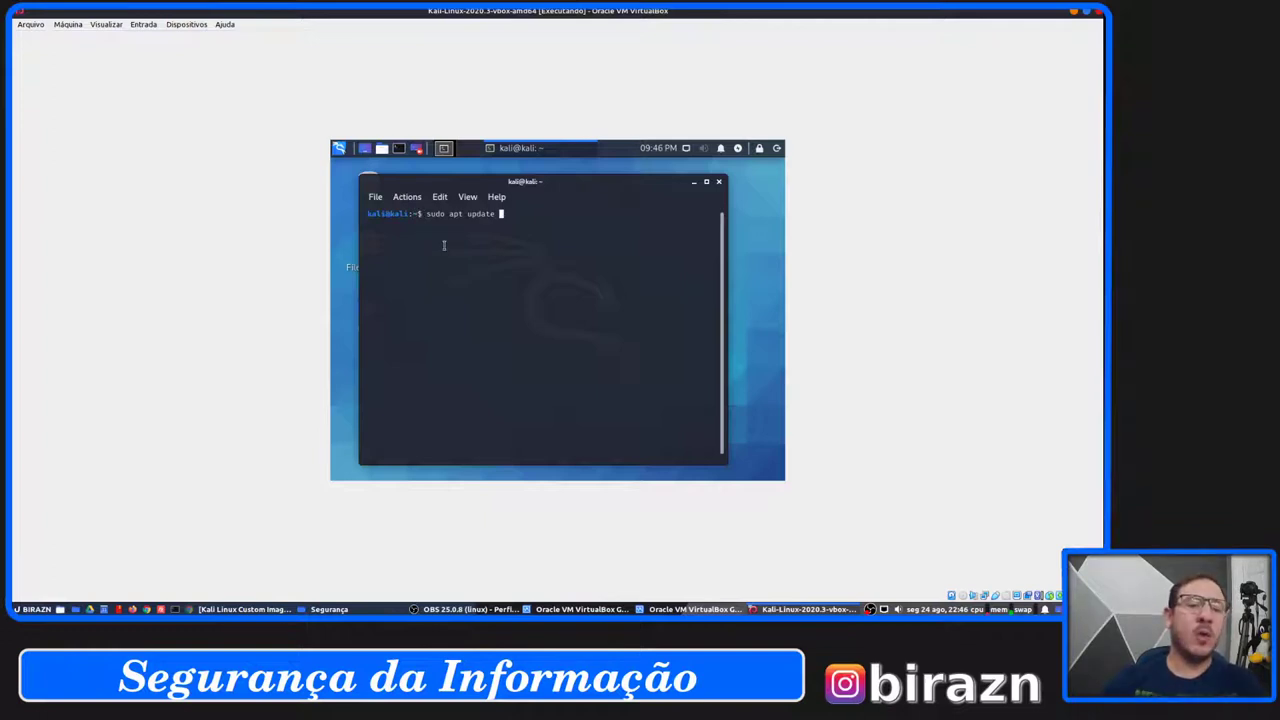
pyautogui.press('Return')
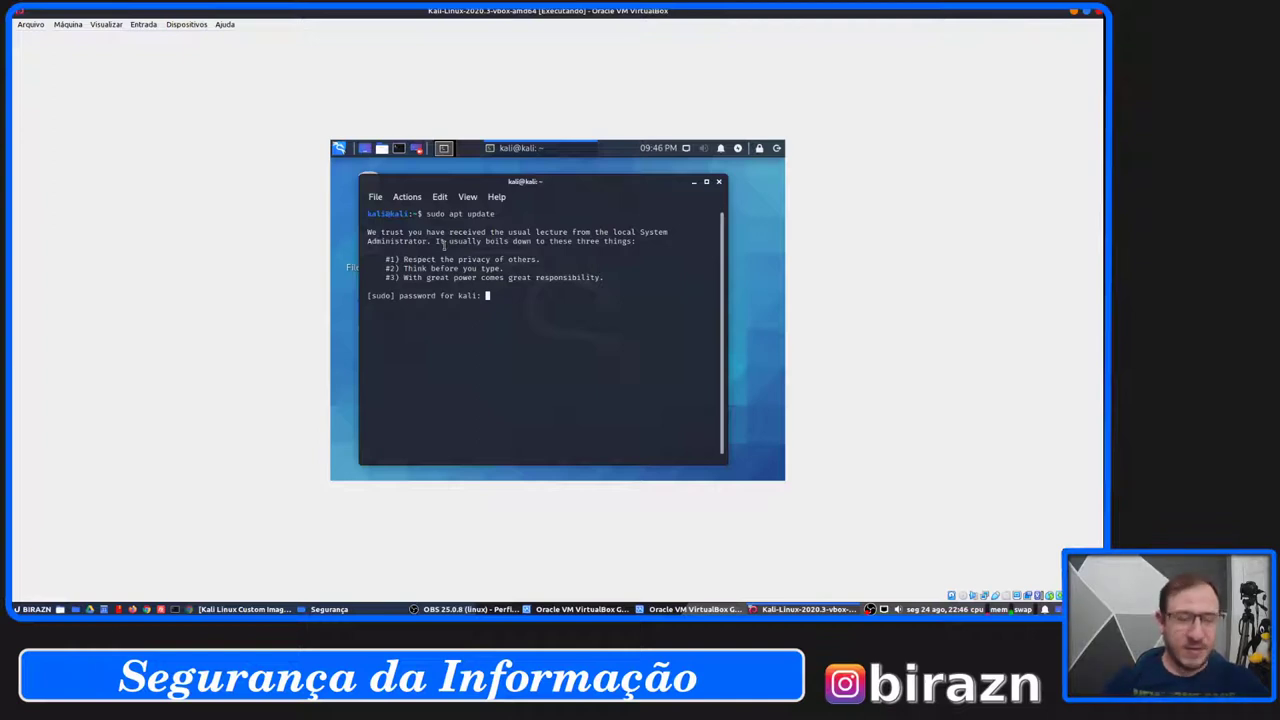
pyautogui.press('Return')
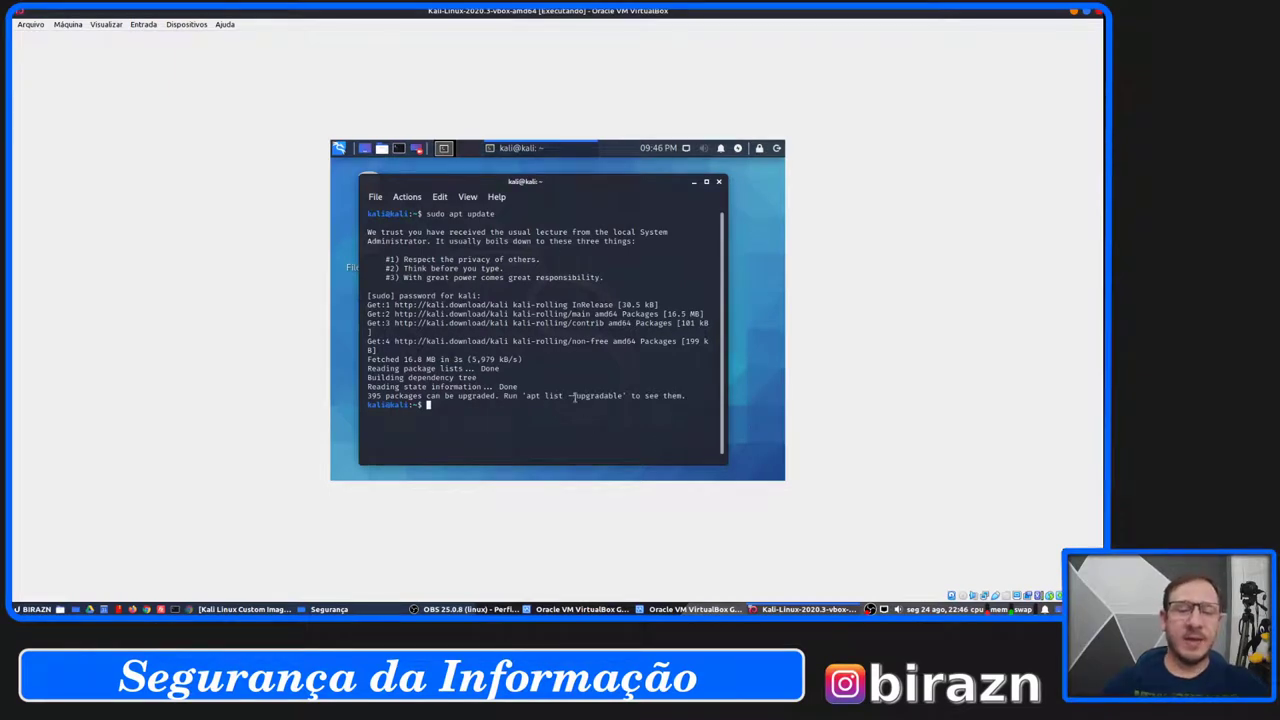
pyautogui.moveTo(566, 396); pyautogui.dragTo(617, 396)
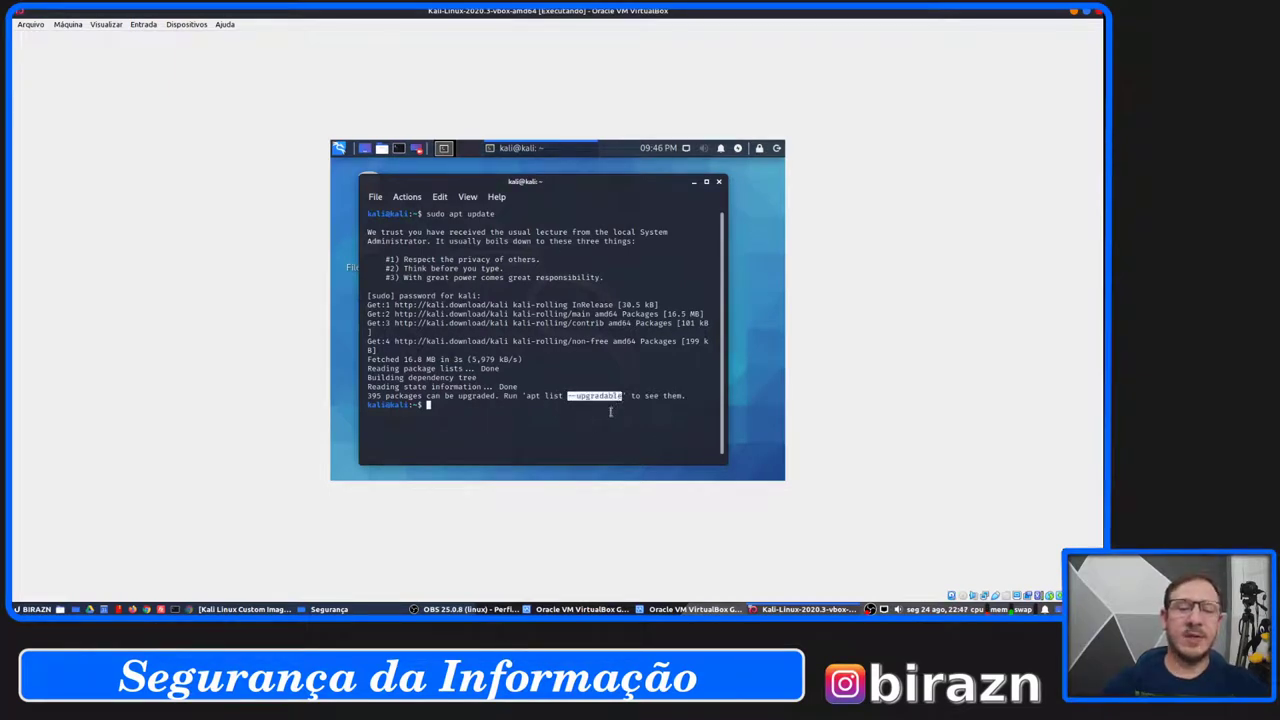
pyautogui.click(612, 410)
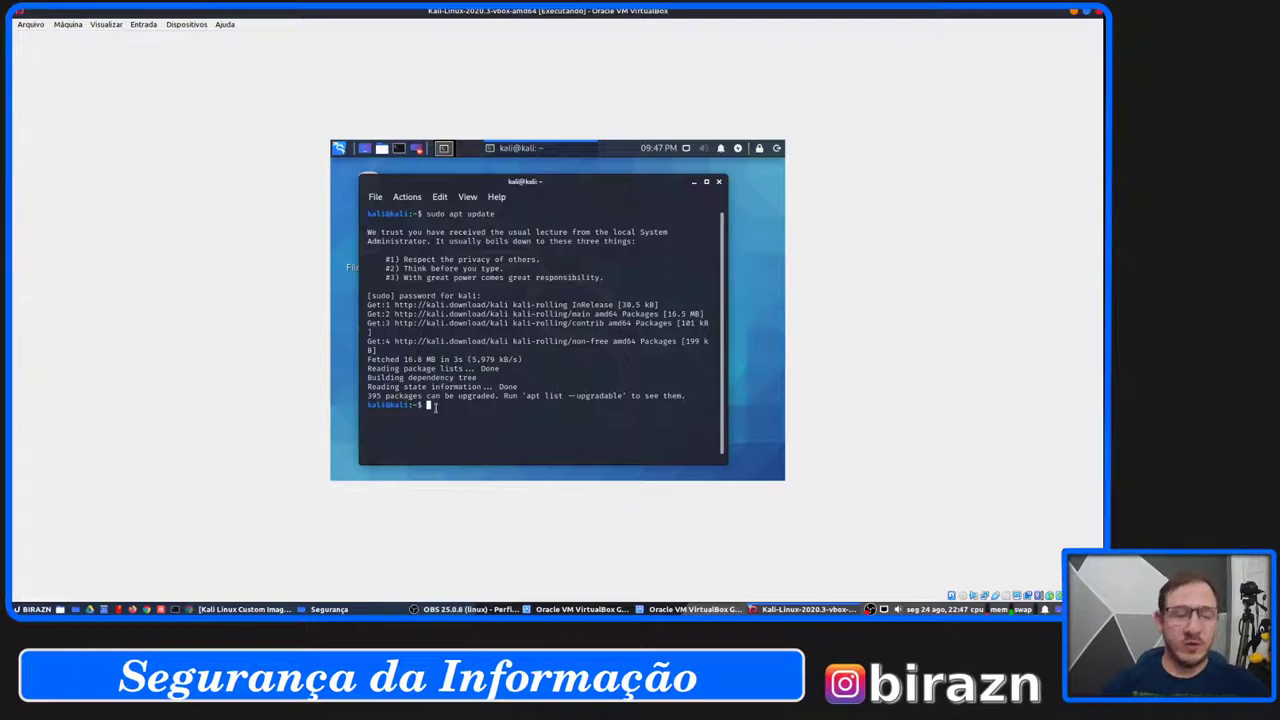
# Run 'sudo apt upgrade', confirm installing the upgrades, and maximize the terminal.
pyautogui.press('Up')
pyautogui.press('BackSpace')
pyautogui.press('BackSpace')
pyautogui.press('BackSpace')
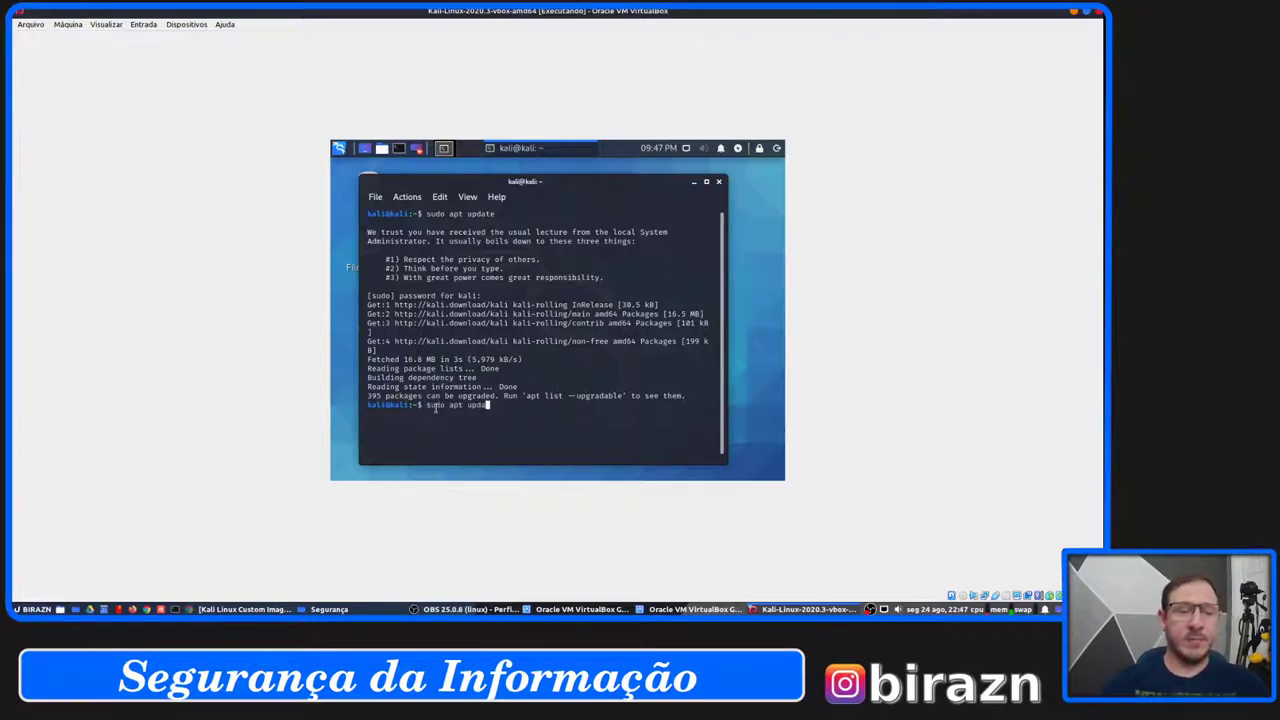
pyautogui.write('rade')
pyautogui.press('Return')
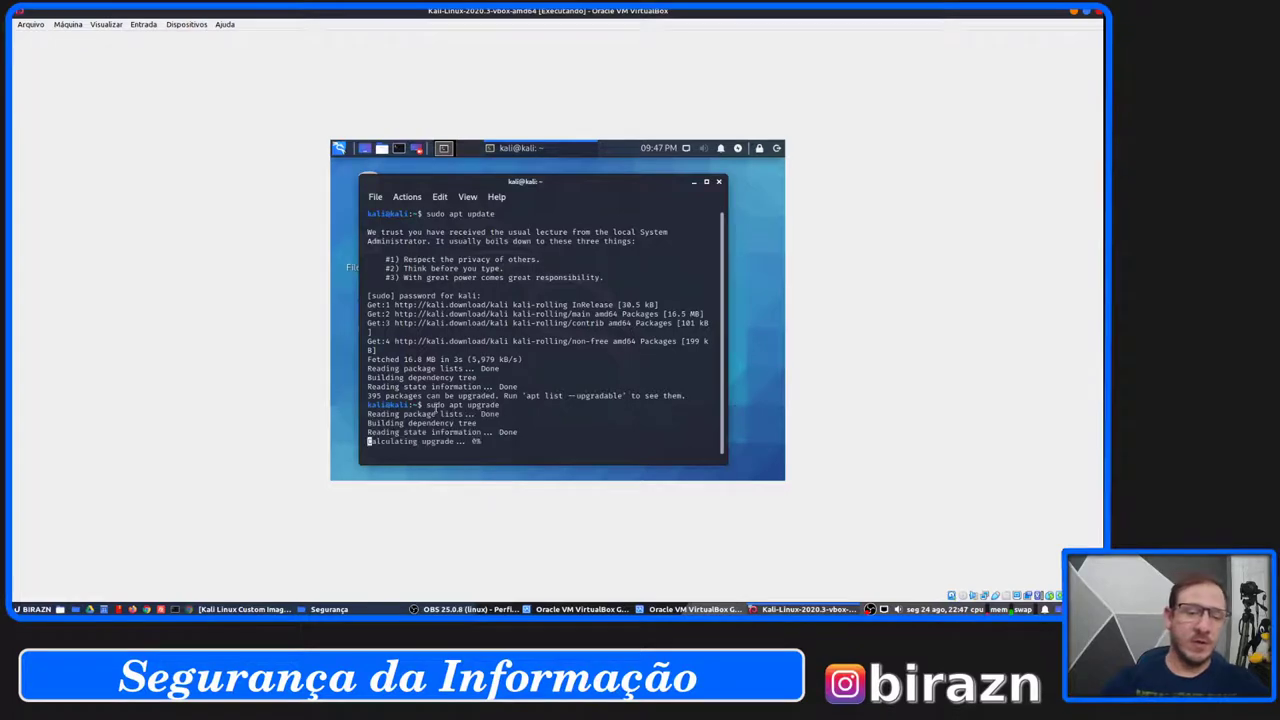
pyautogui.press('Return')
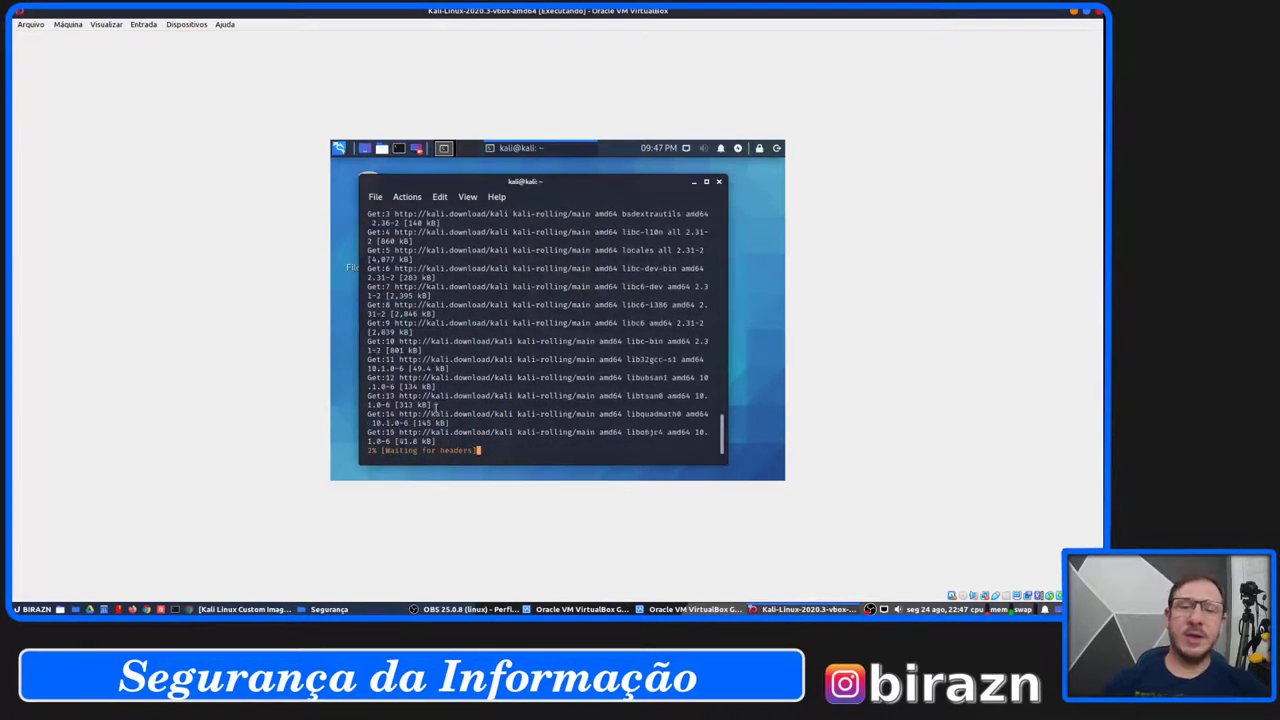
pyautogui.click(707, 183)
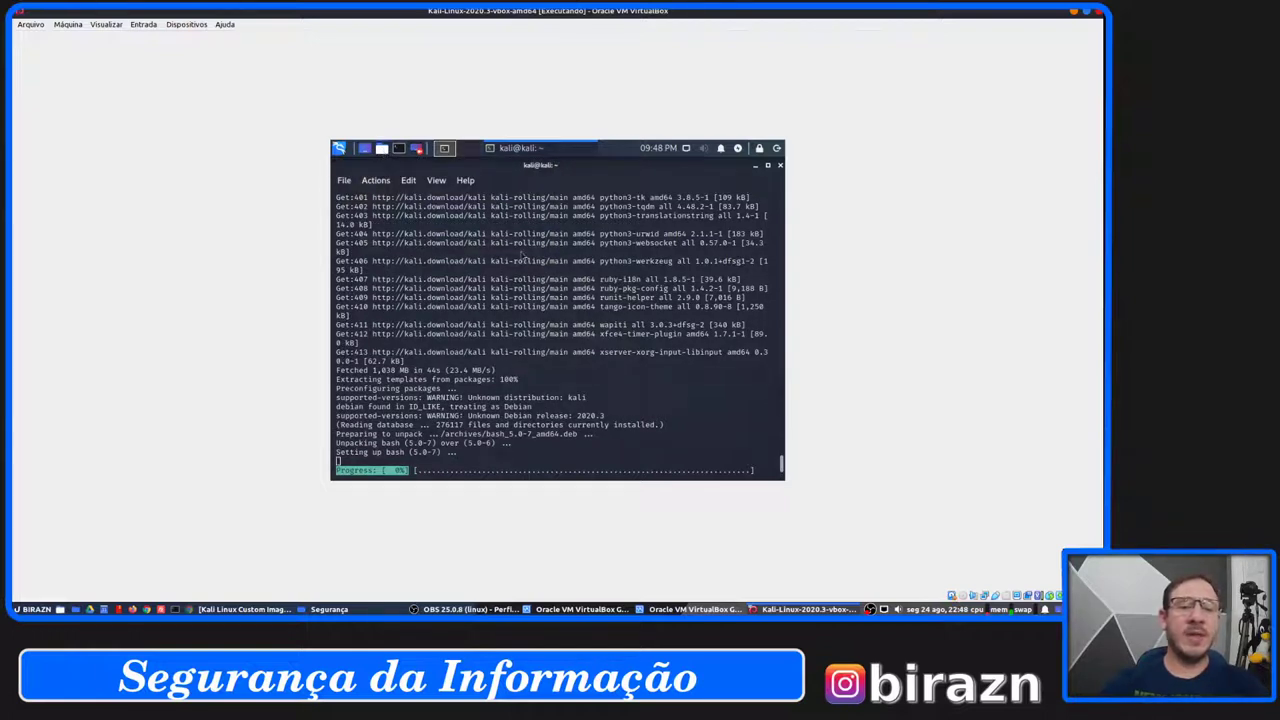
# Open the Thunar file manager on the Desktop folder from the top panel.
pyautogui.click(383, 150)
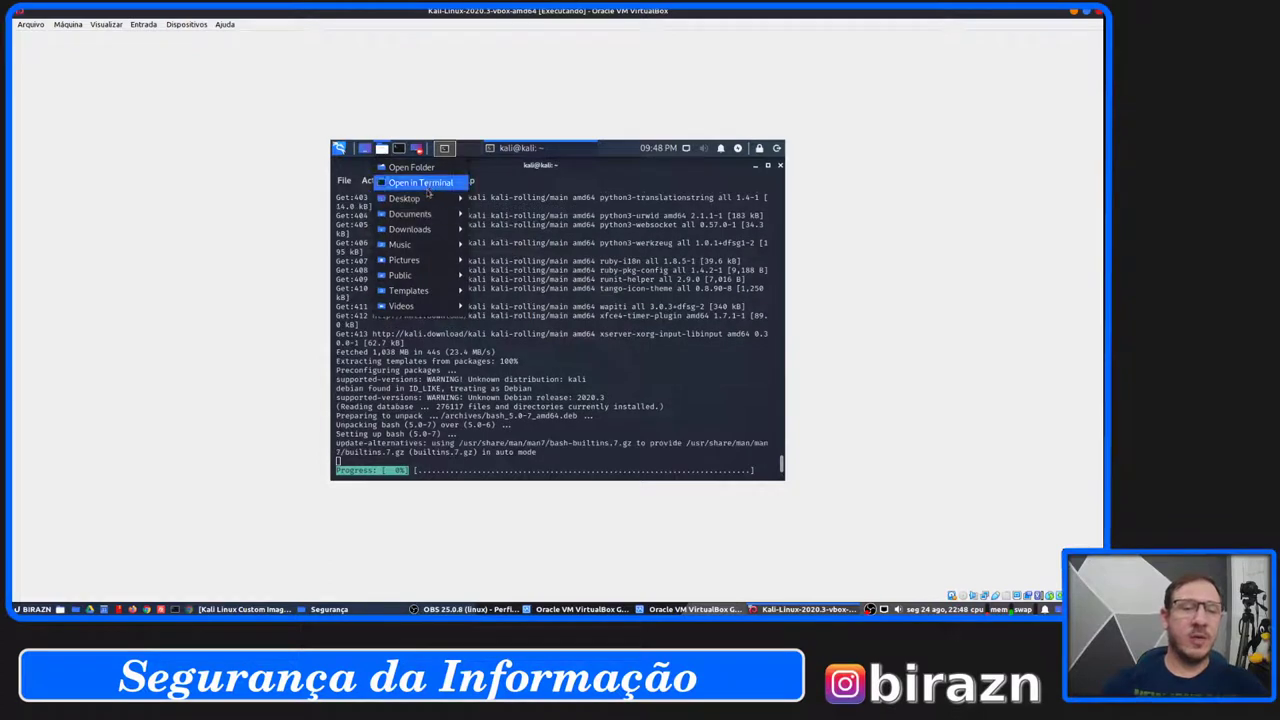
pyautogui.moveTo(430, 198)
pyautogui.click(523, 200)
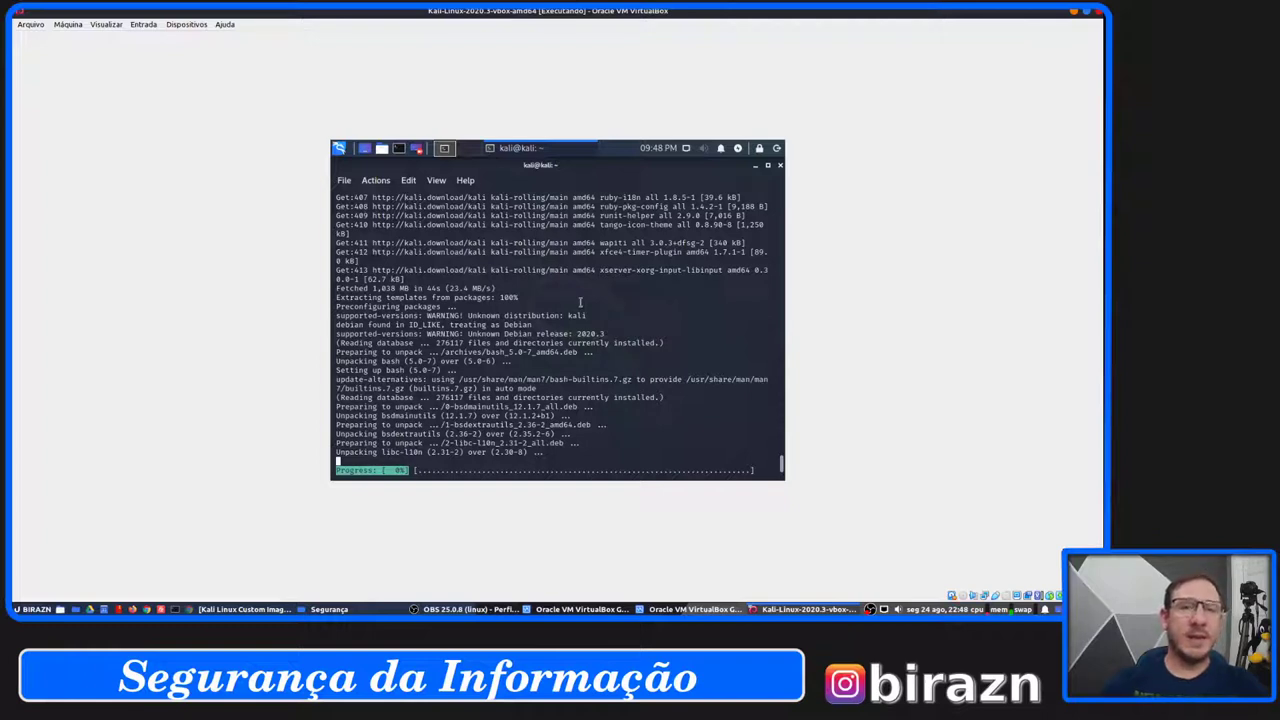
pyautogui.click(381, 148)
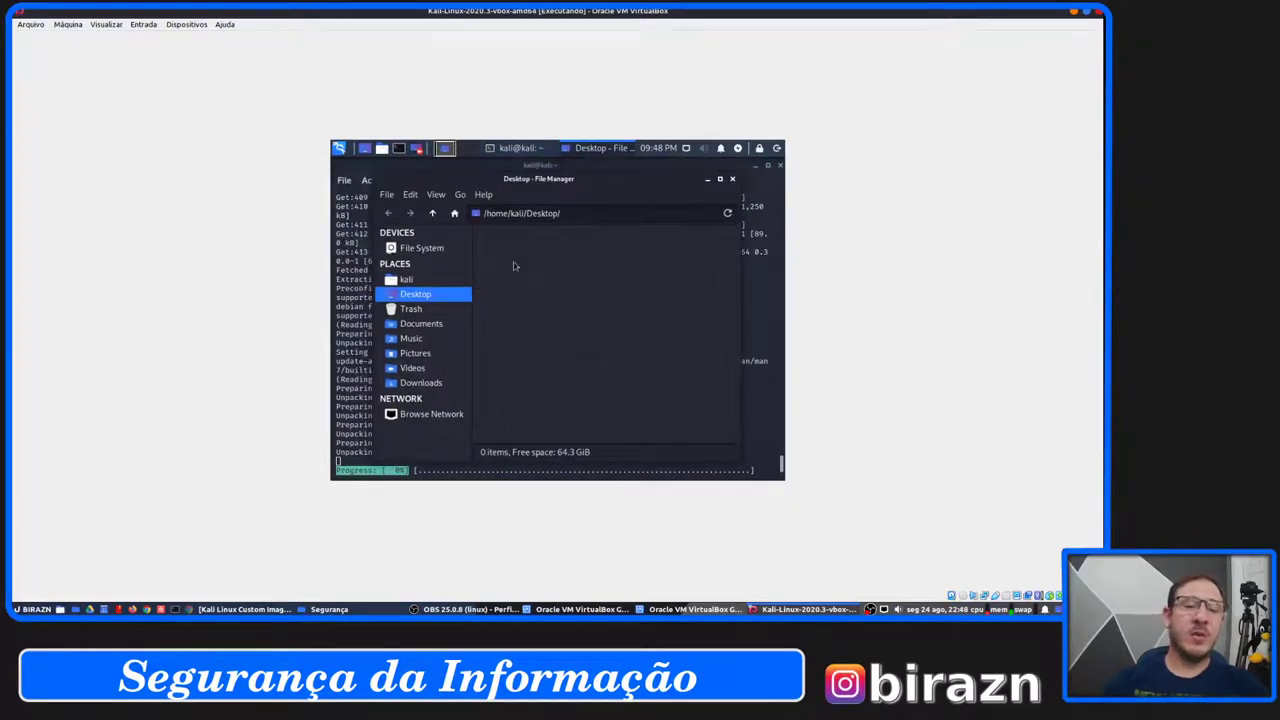
# View Thunar's Help > About information, then close it.
pyautogui.click(484, 195)
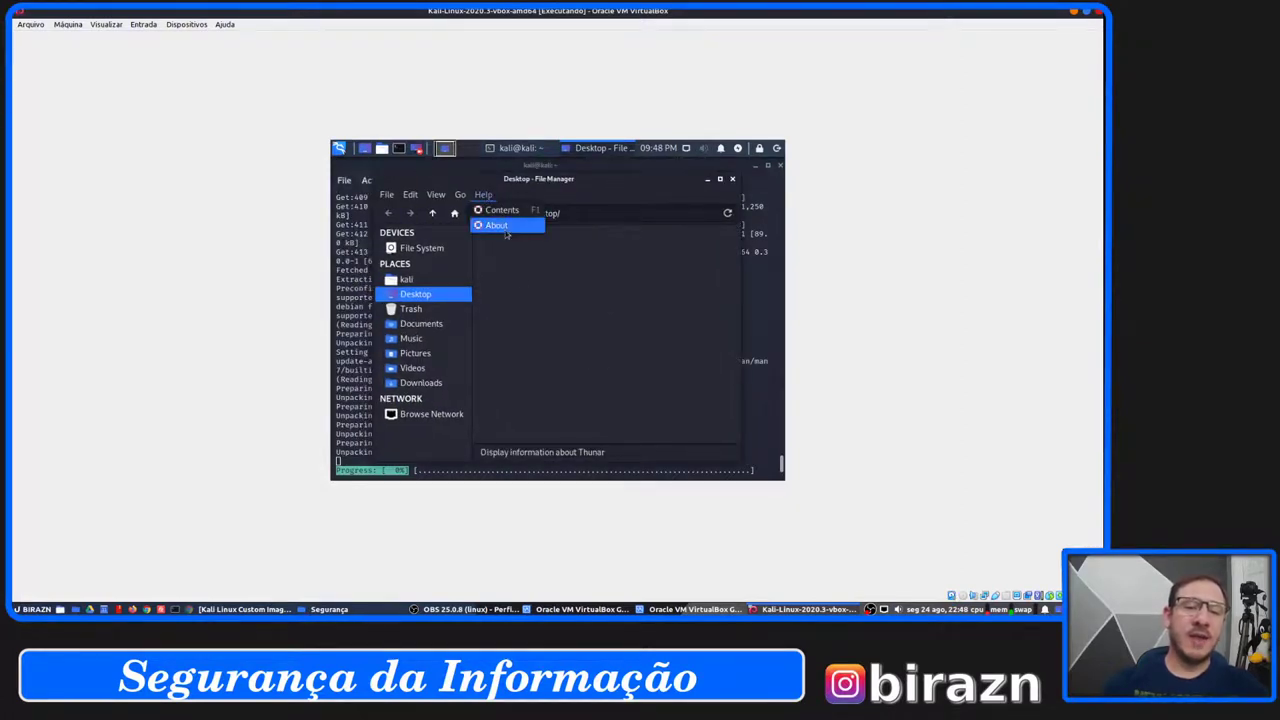
pyautogui.click(490, 226)
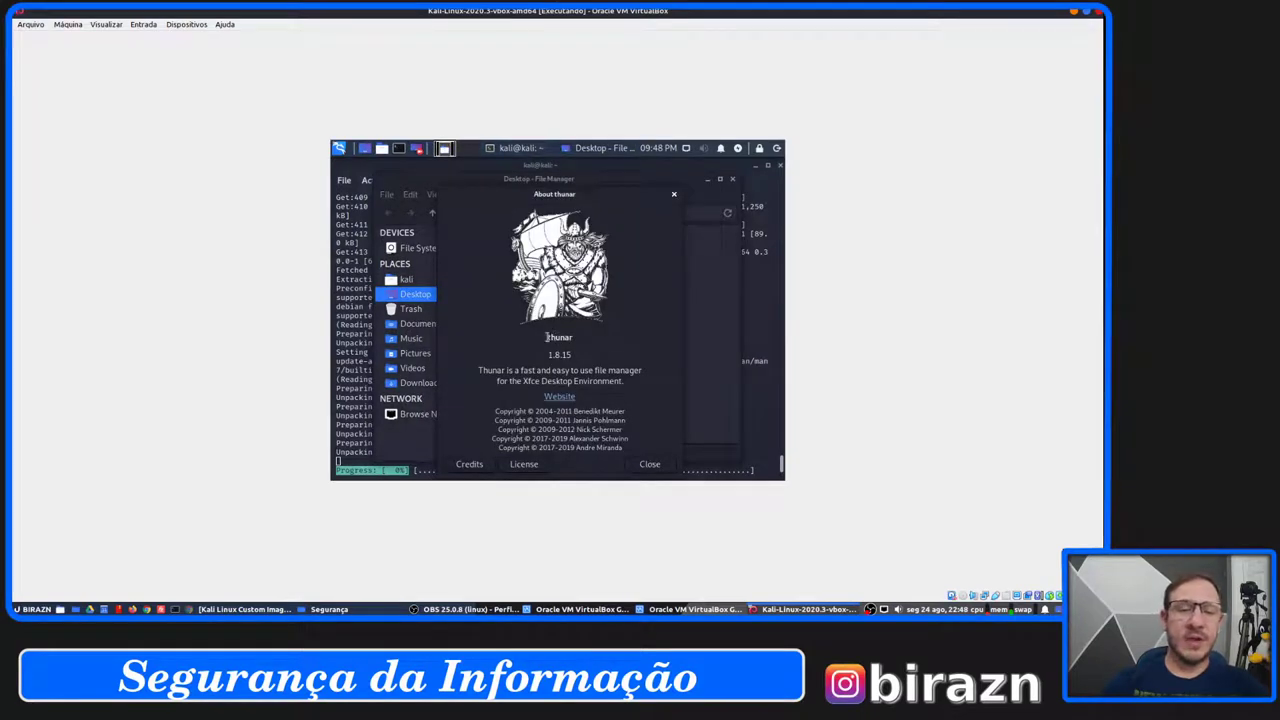
pyautogui.moveTo(546, 337); pyautogui.dragTo(586, 337)
pyautogui.click(586, 337)
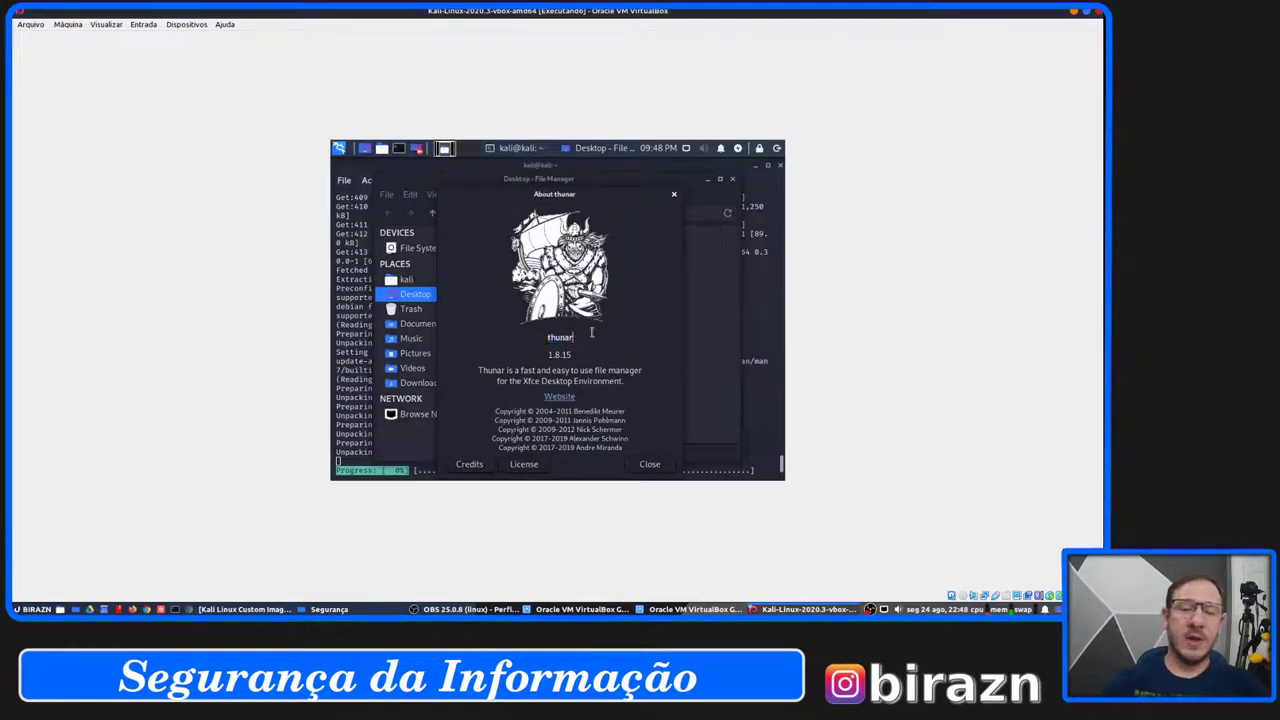
pyautogui.click(652, 465)
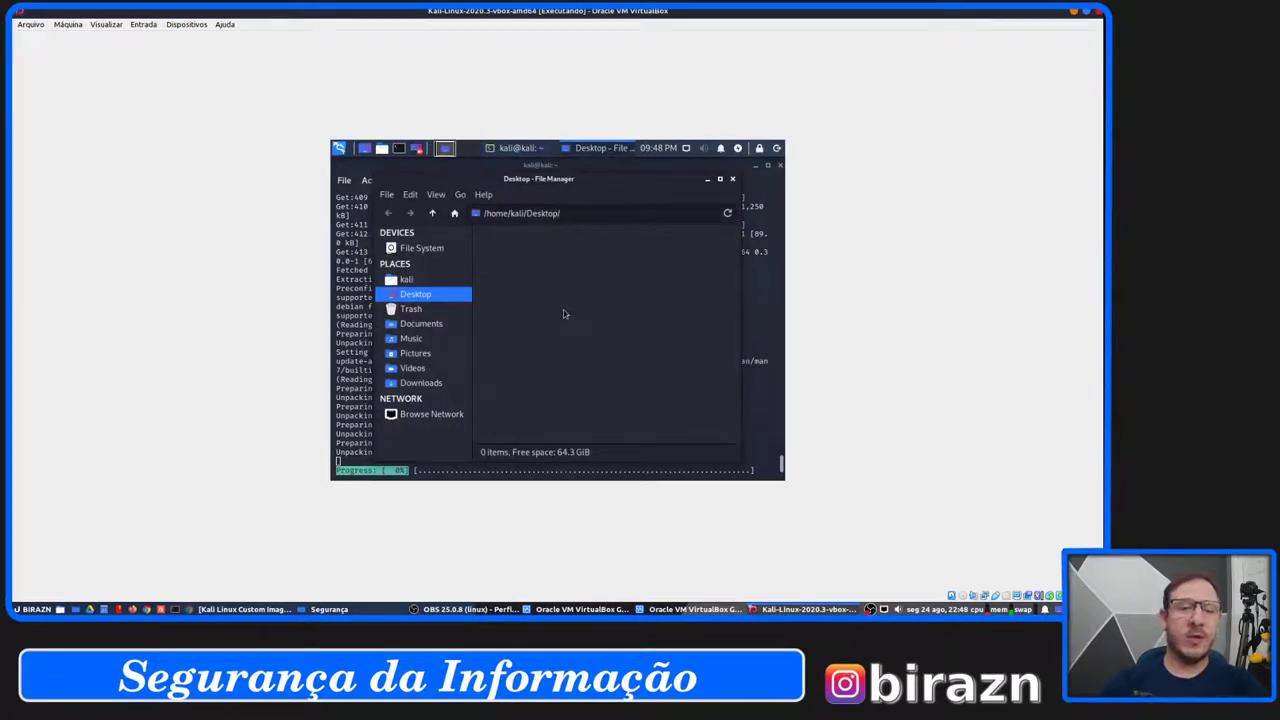
# Reposition and enlarge the file manager window, then close it.
pyautogui.moveTo(695, 184); pyautogui.dragTo(682, 179)
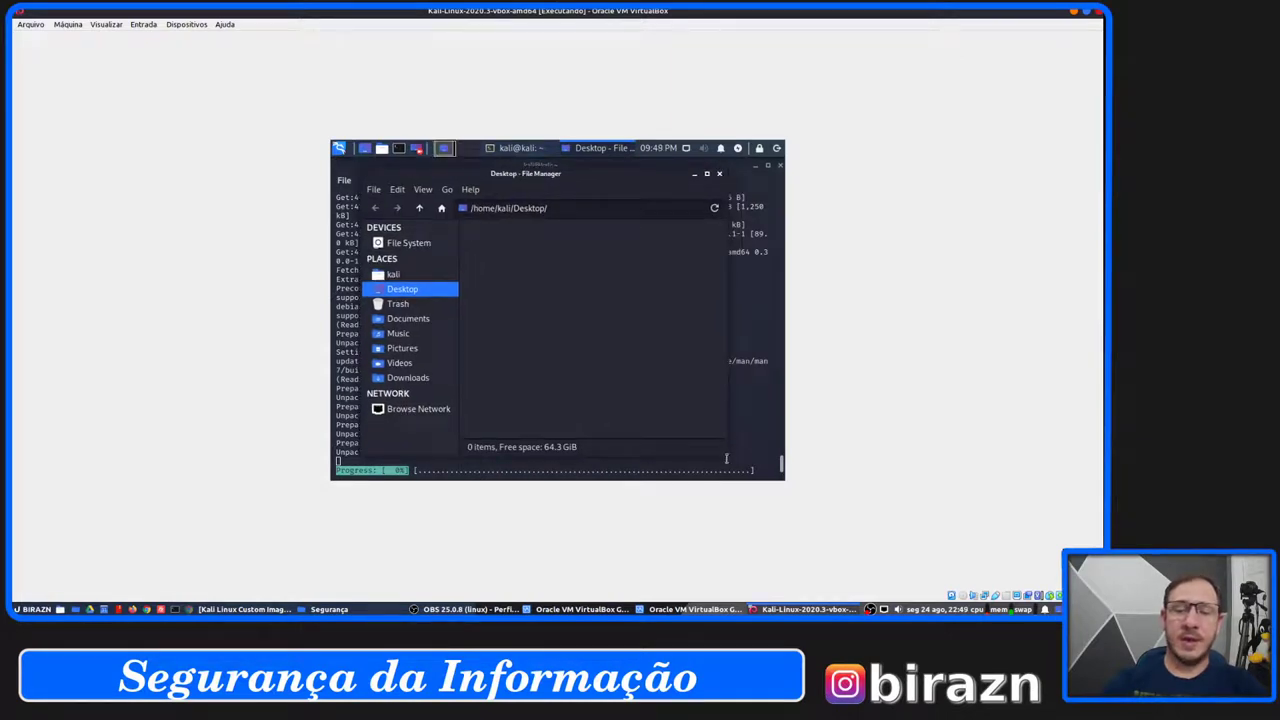
pyautogui.moveTo(722, 453); pyautogui.dragTo(758, 464)
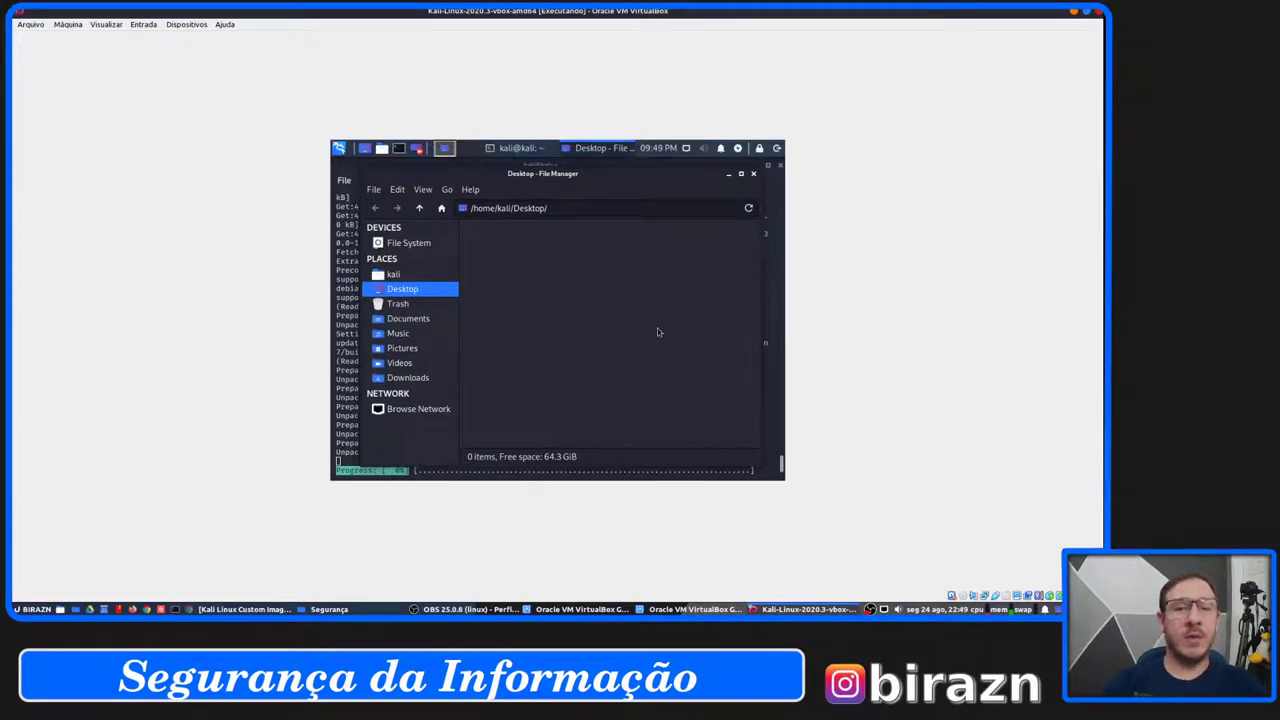
pyautogui.click(754, 174)
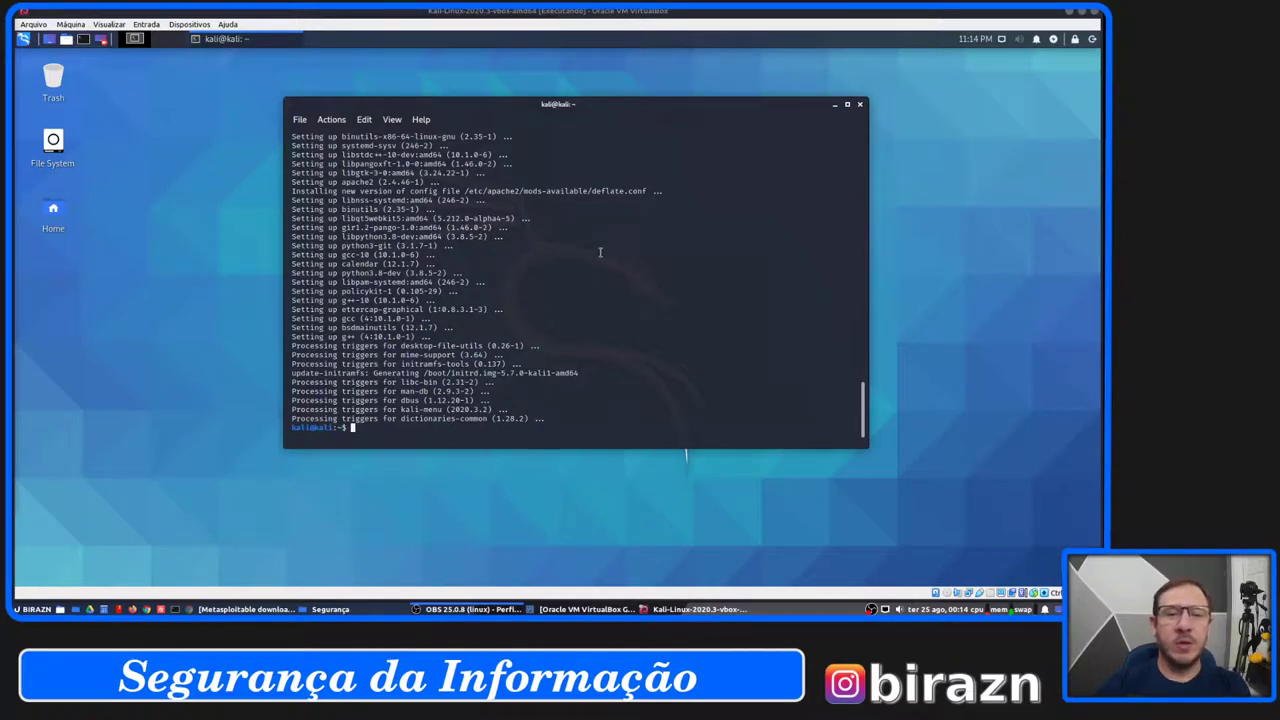
# Review the finished upgrade output, open and dismiss the applications menu, and close the terminal.
pyautogui.scroll(1, 476, 264)
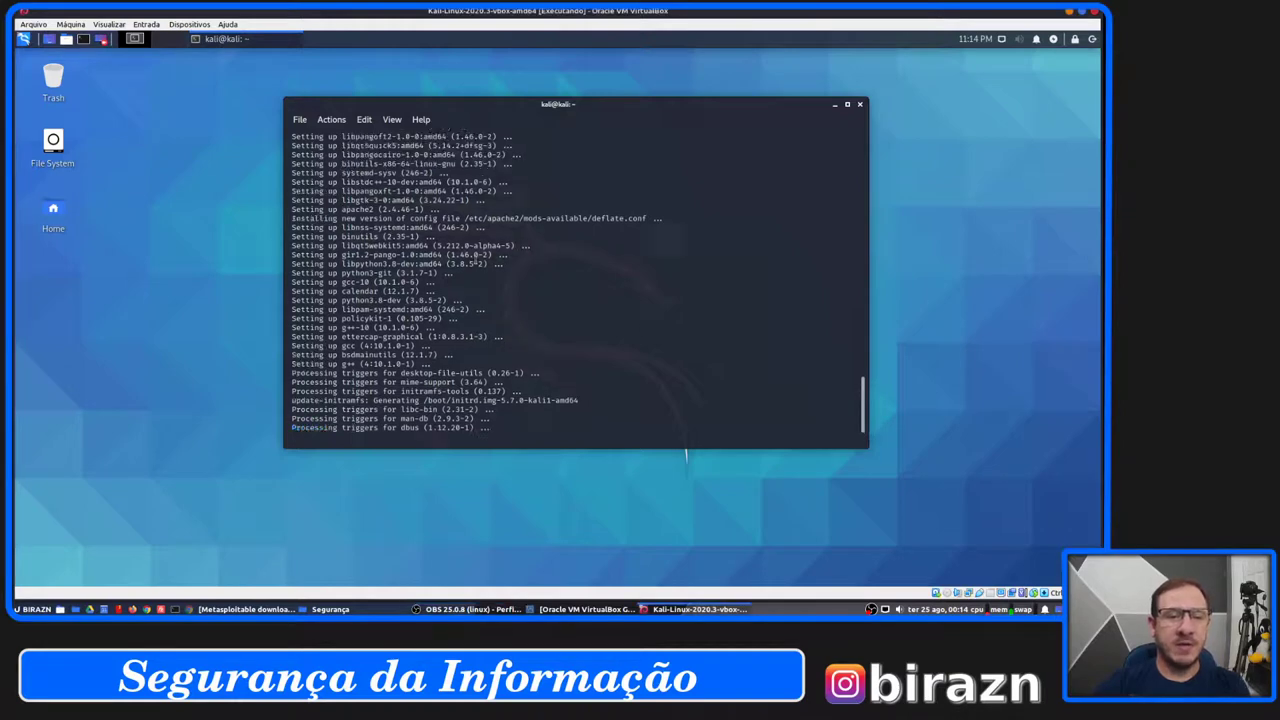
pyautogui.scroll(-1, 475, 250)
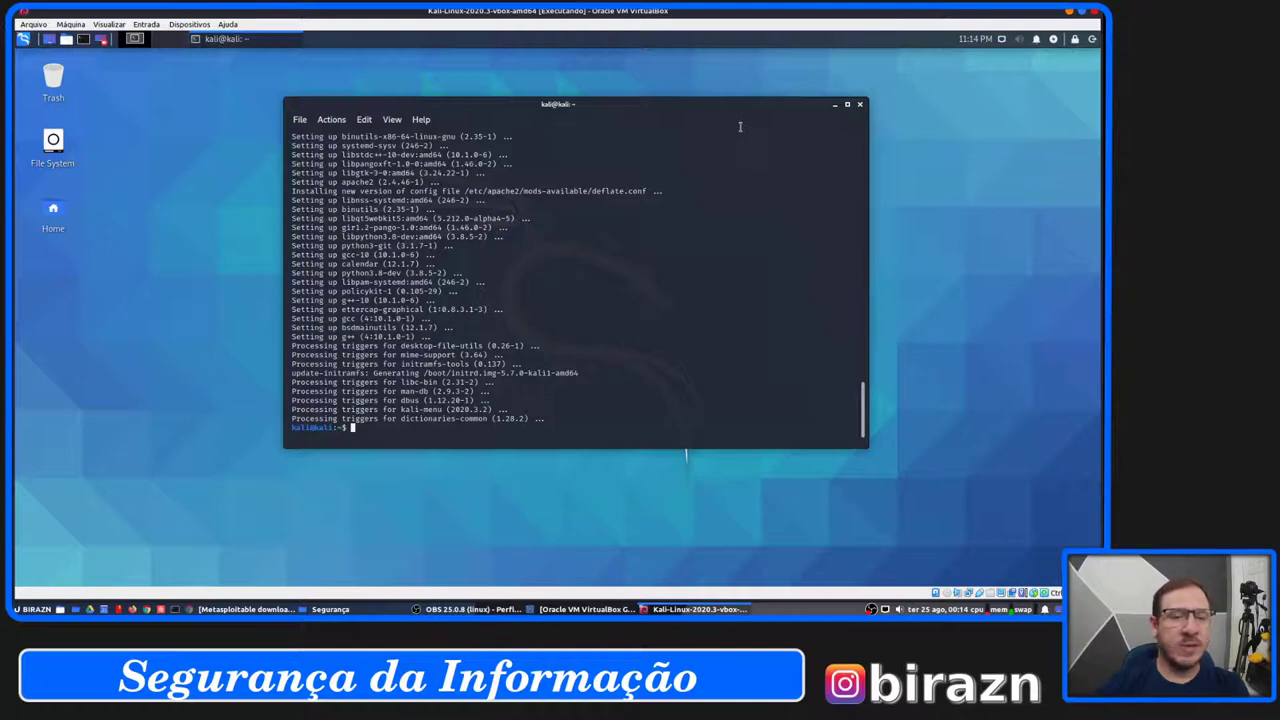
pyautogui.moveTo(714, 109); pyautogui.dragTo(733, 105)
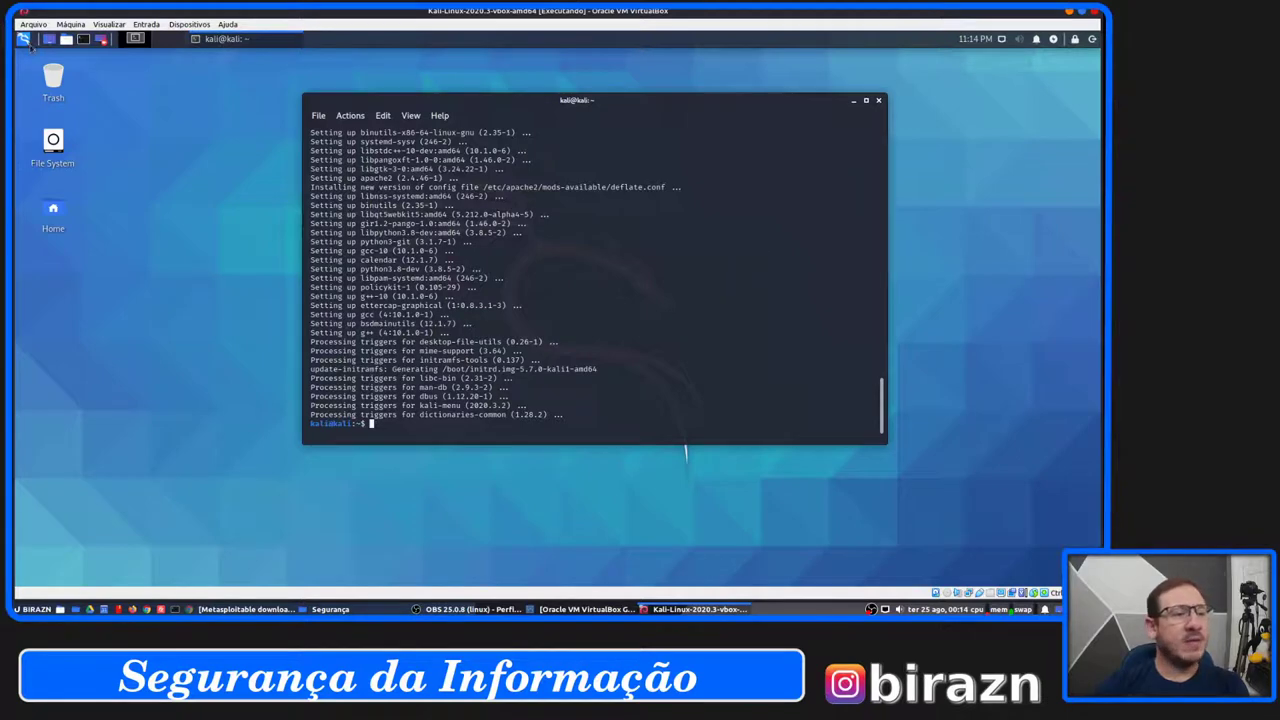
pyautogui.click(24, 40)
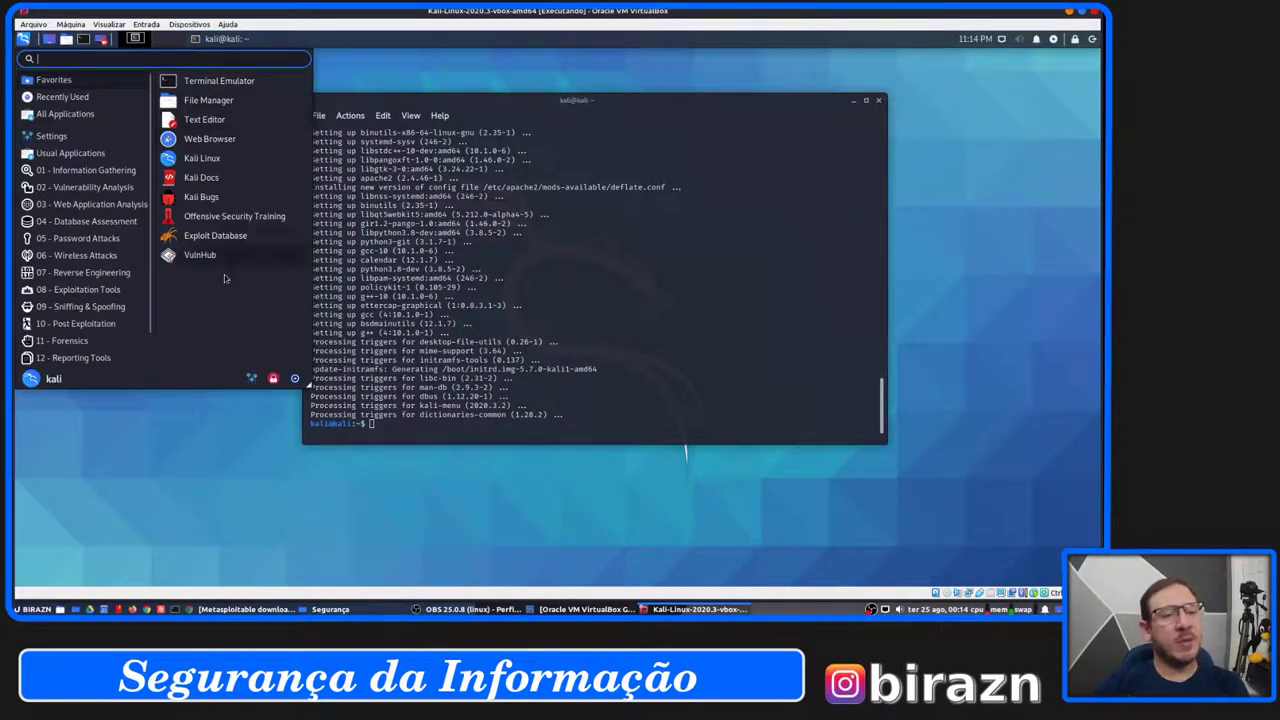
pyautogui.click(739, 99)
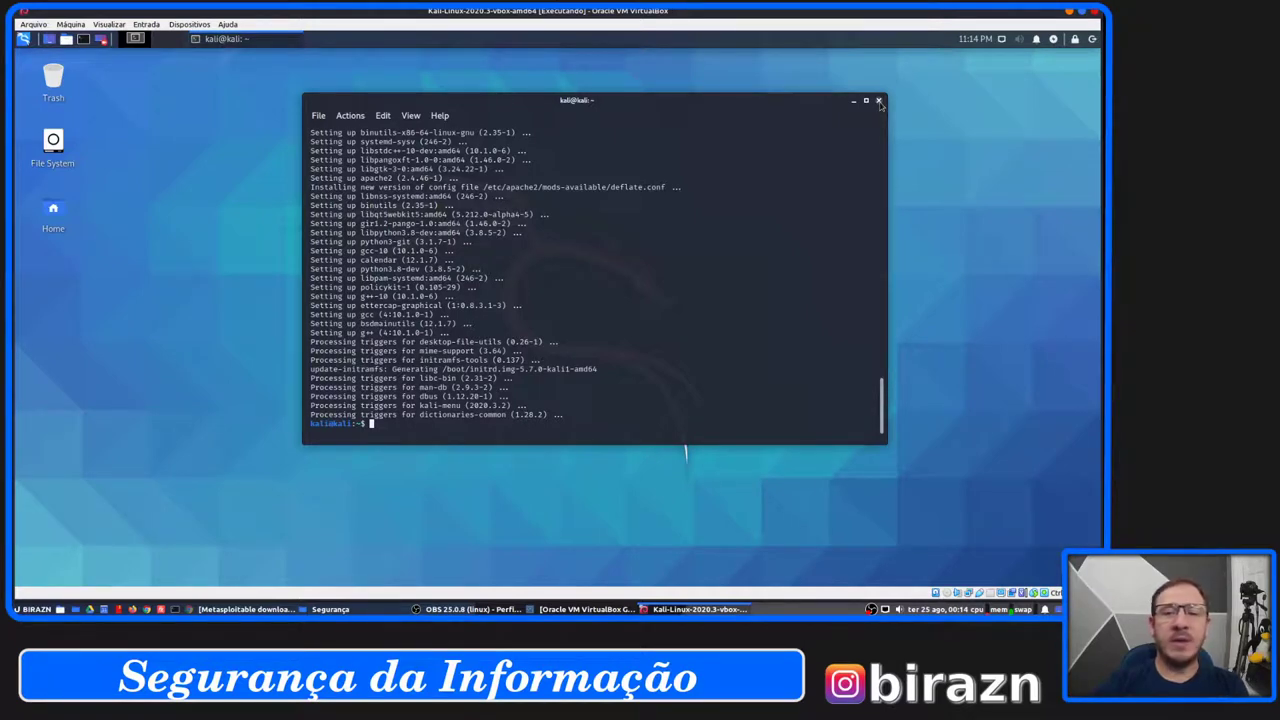
pyautogui.moveTo(790, 101); pyautogui.dragTo(767, 112)
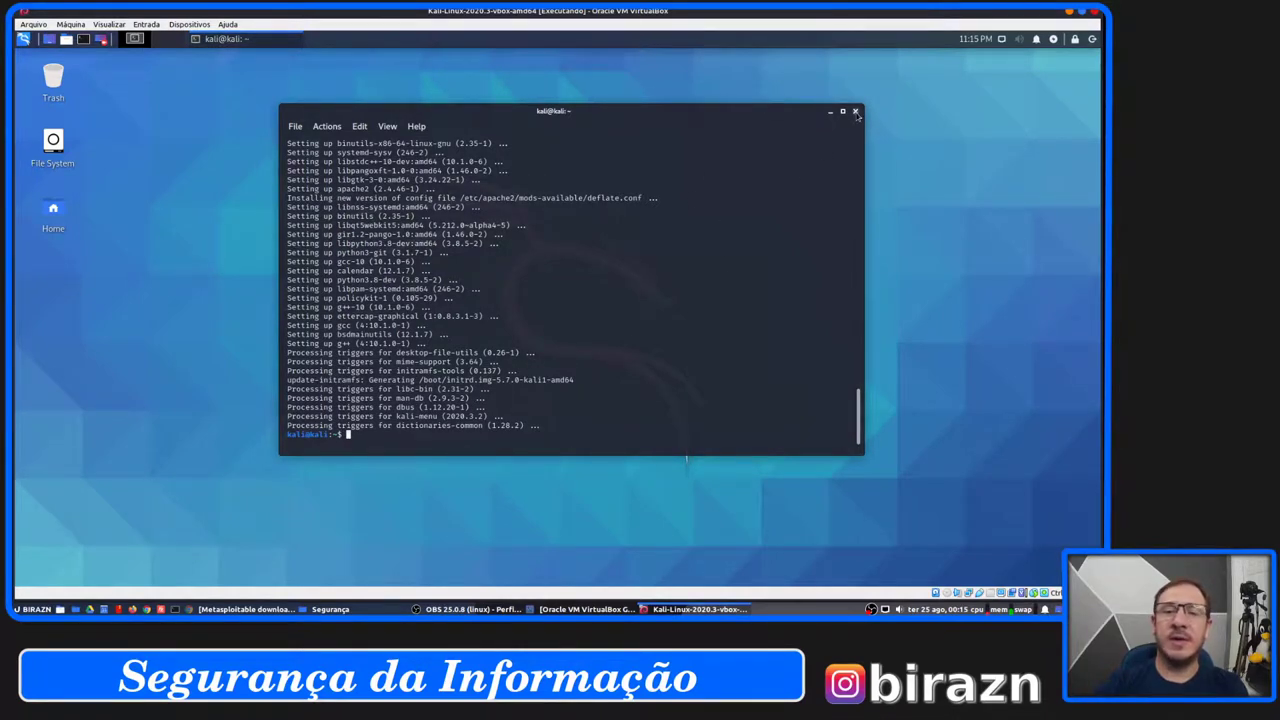
pyautogui.click(855, 112)
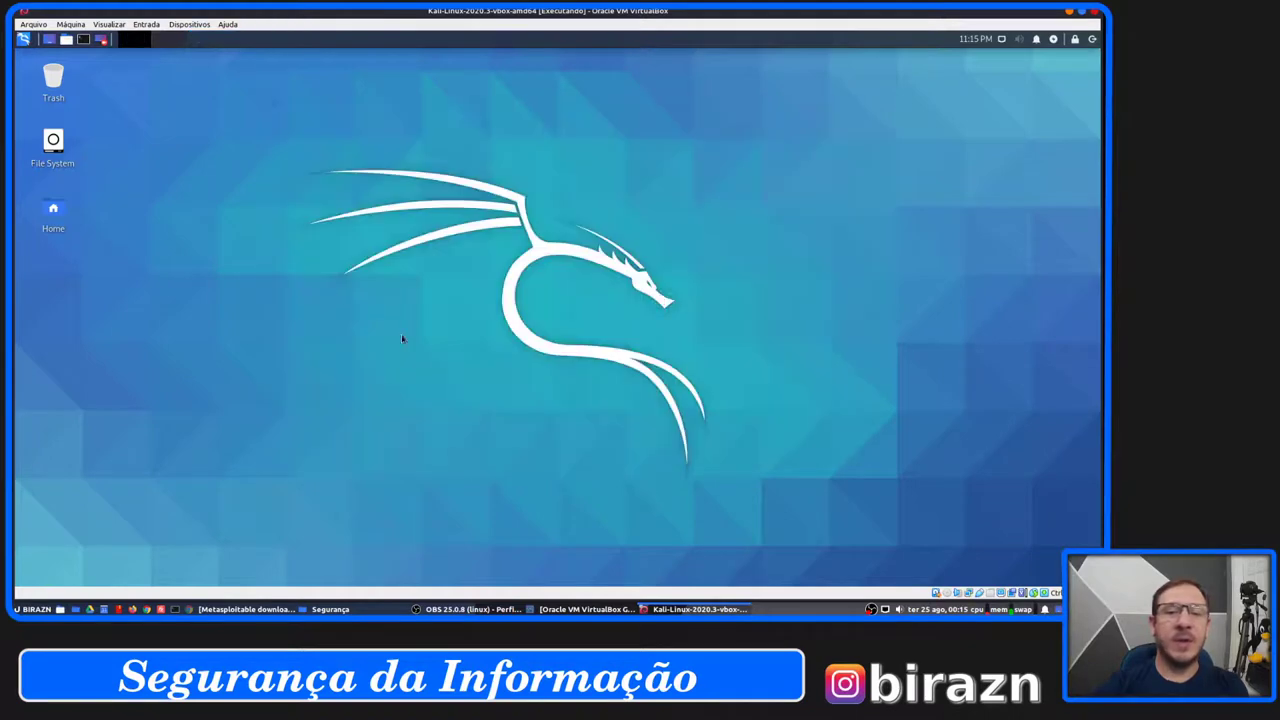
# Open the Kali applications menu and scroll through its entries.
pyautogui.click(23, 40)
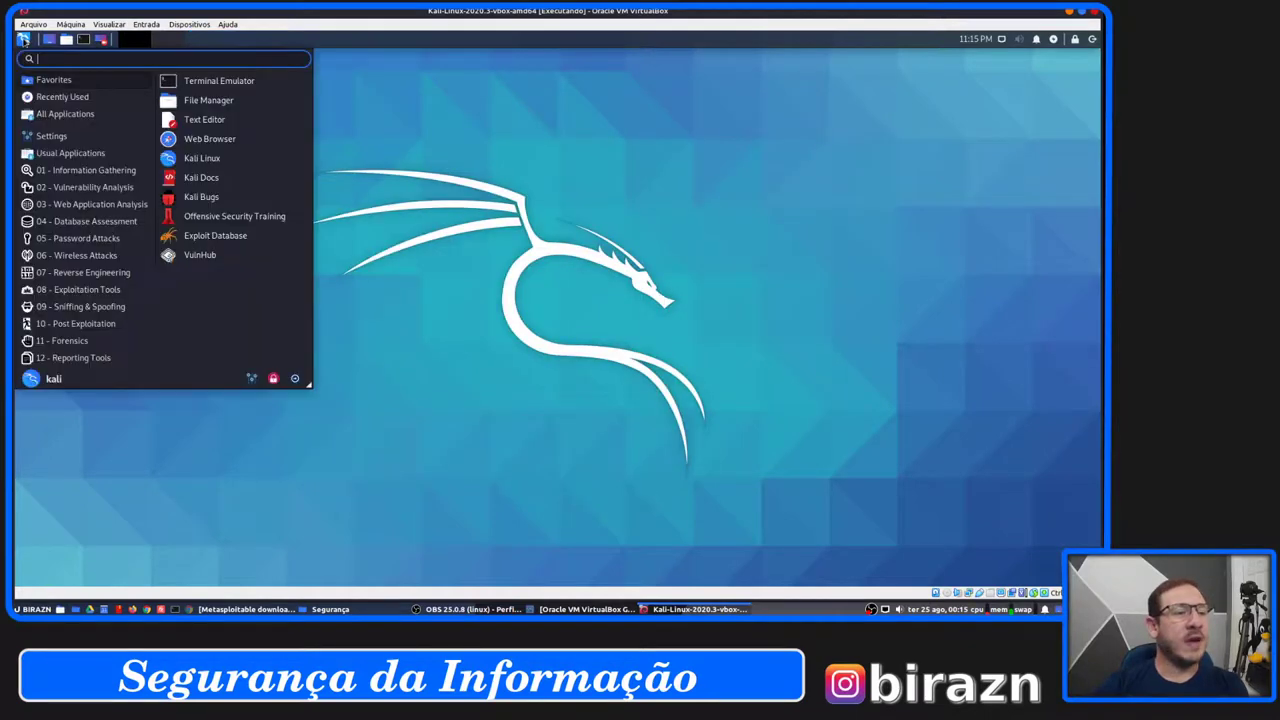
pyautogui.click(457, 306)
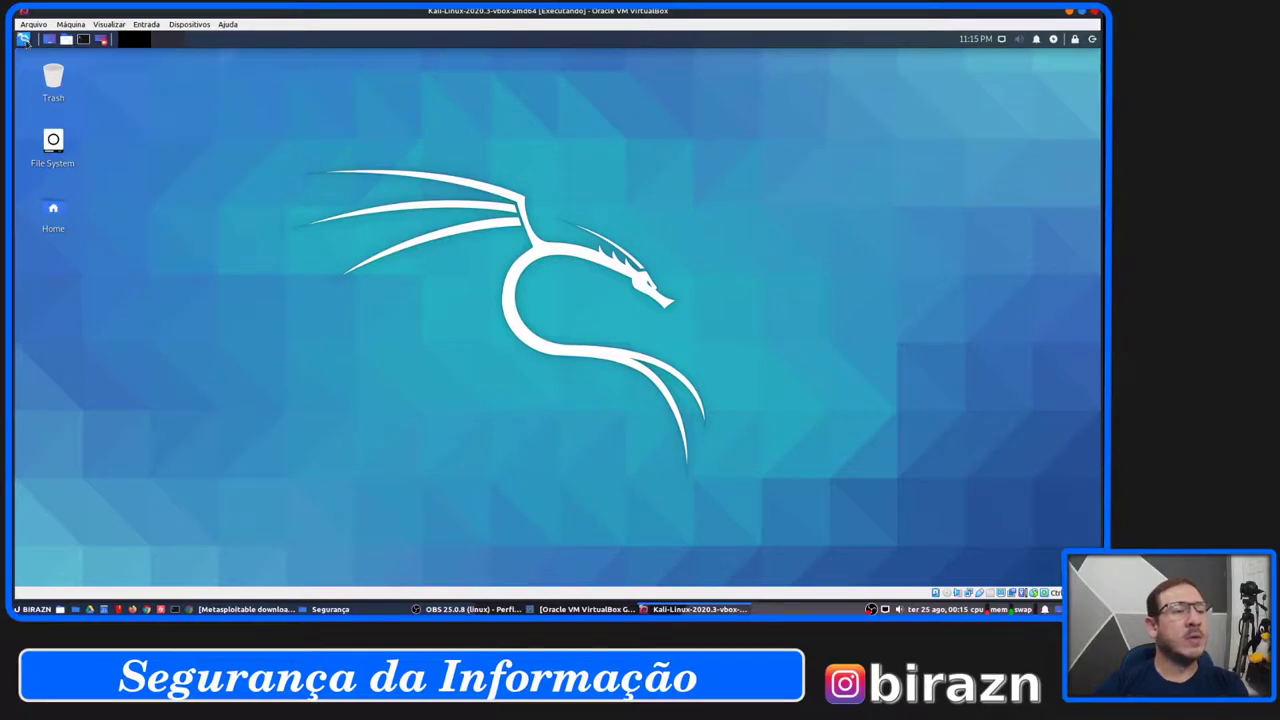
pyautogui.click(23, 40)
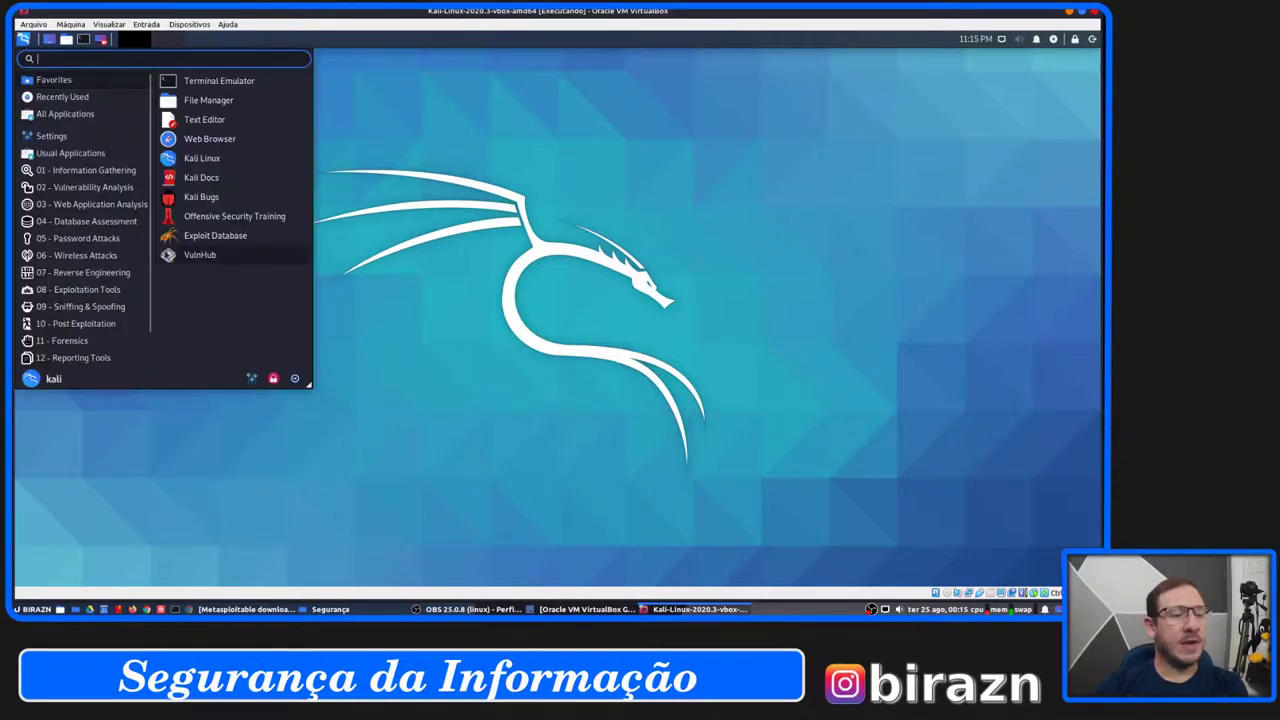
pyautogui.scroll(-2, 110, 240)
pyautogui.scroll(2, 103, 163)
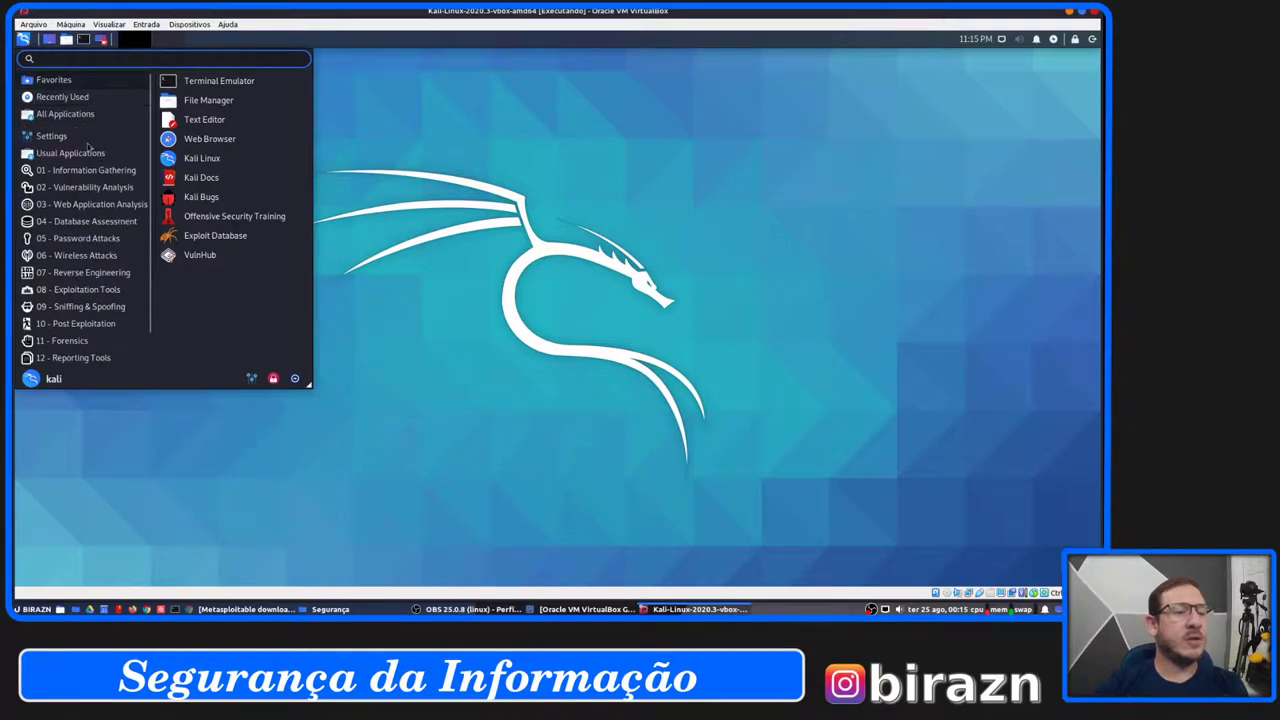
# Go to Usual Applications > Internet and launch Firefox ESR.
pyautogui.click(58, 141)
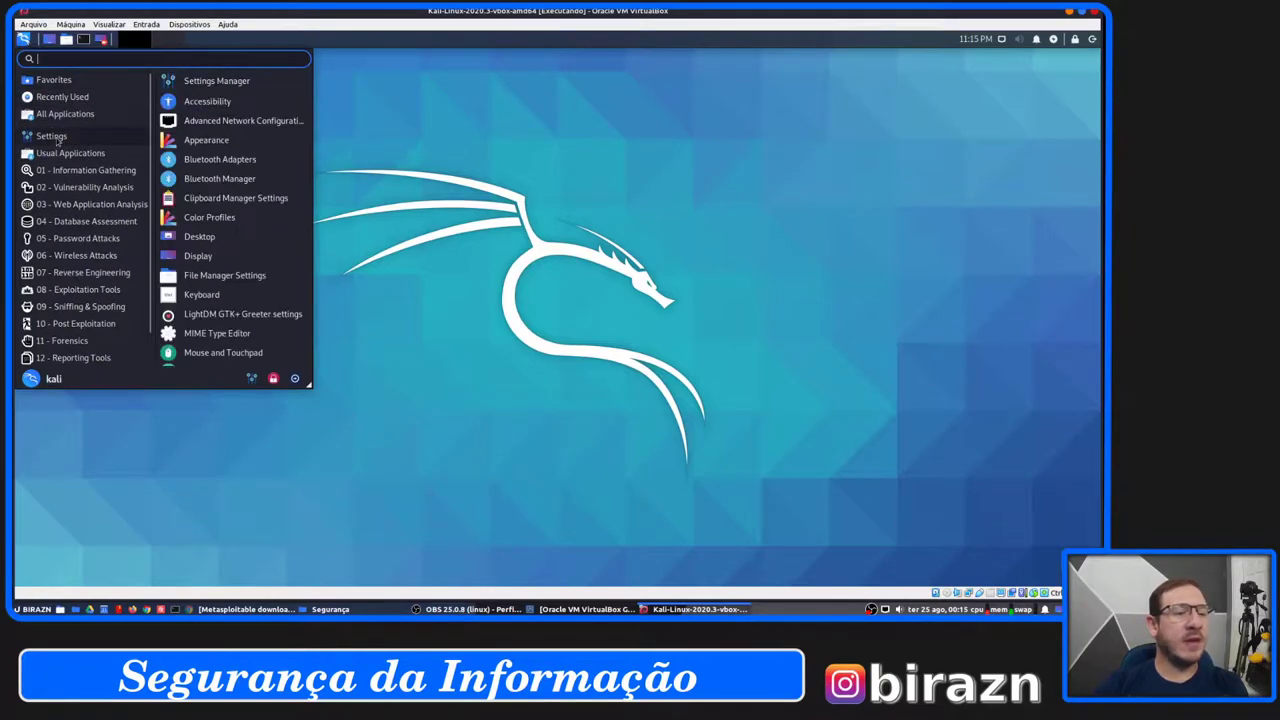
pyautogui.click(67, 152)
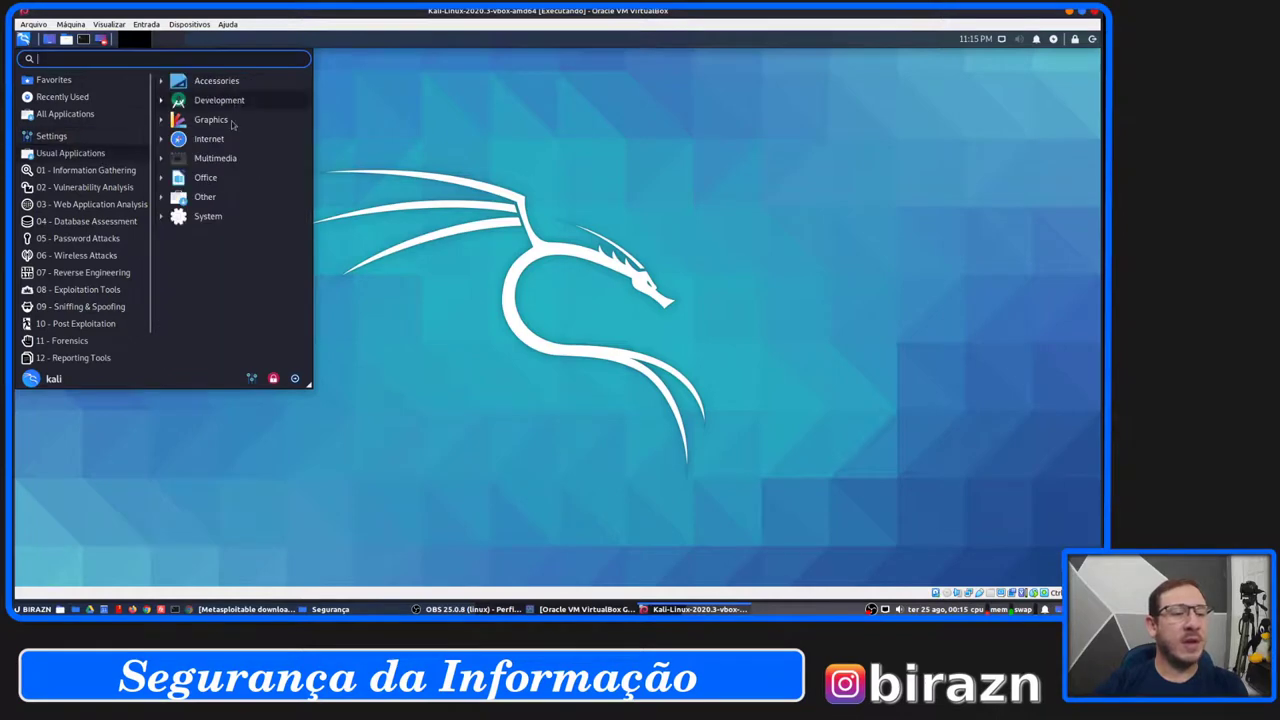
pyautogui.click(209, 139)
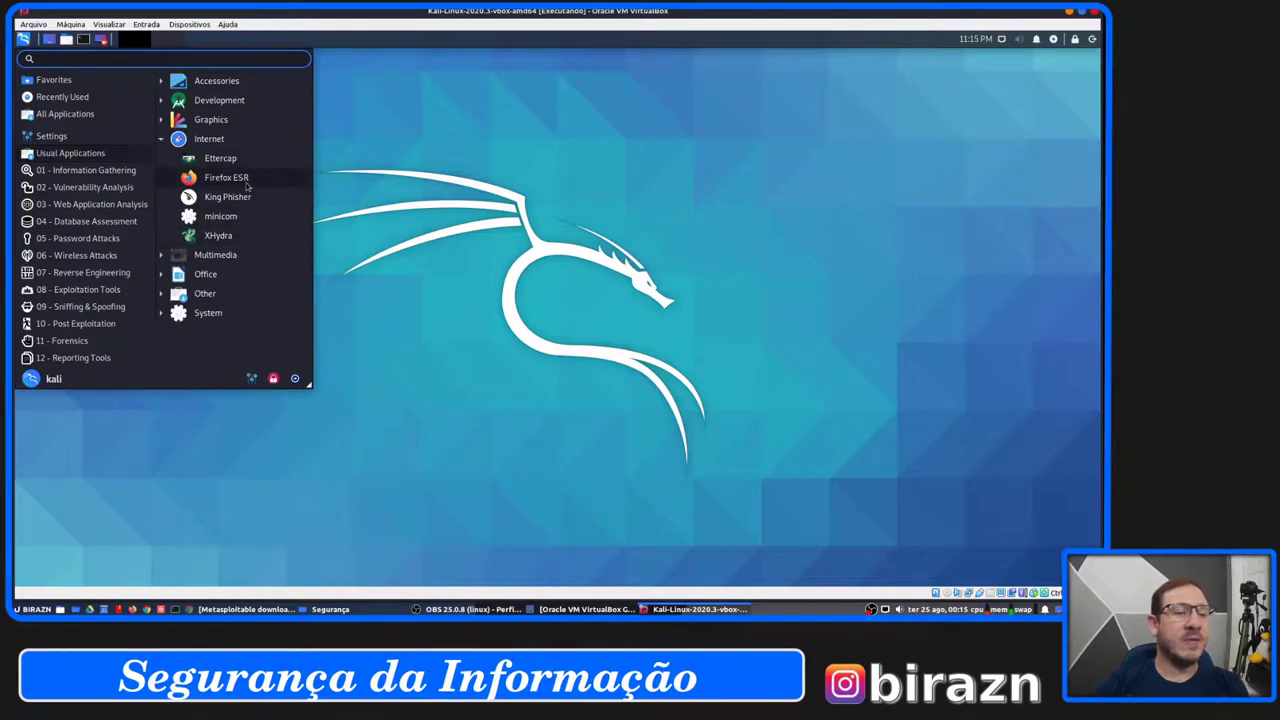
pyautogui.click(255, 182)
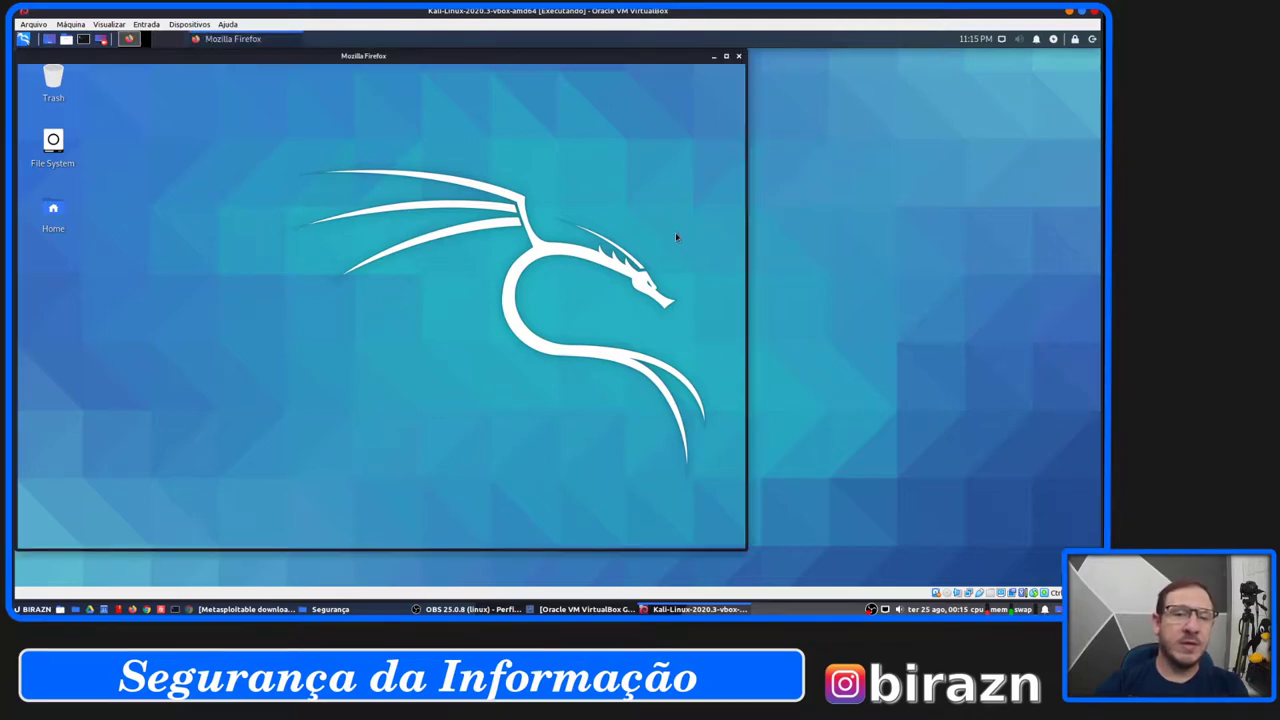
# Move the Firefox window right and scroll the 'Welcome to Kali Linux' homepage once it loads.
pyautogui.moveTo(634, 56); pyautogui.dragTo(730, 56)
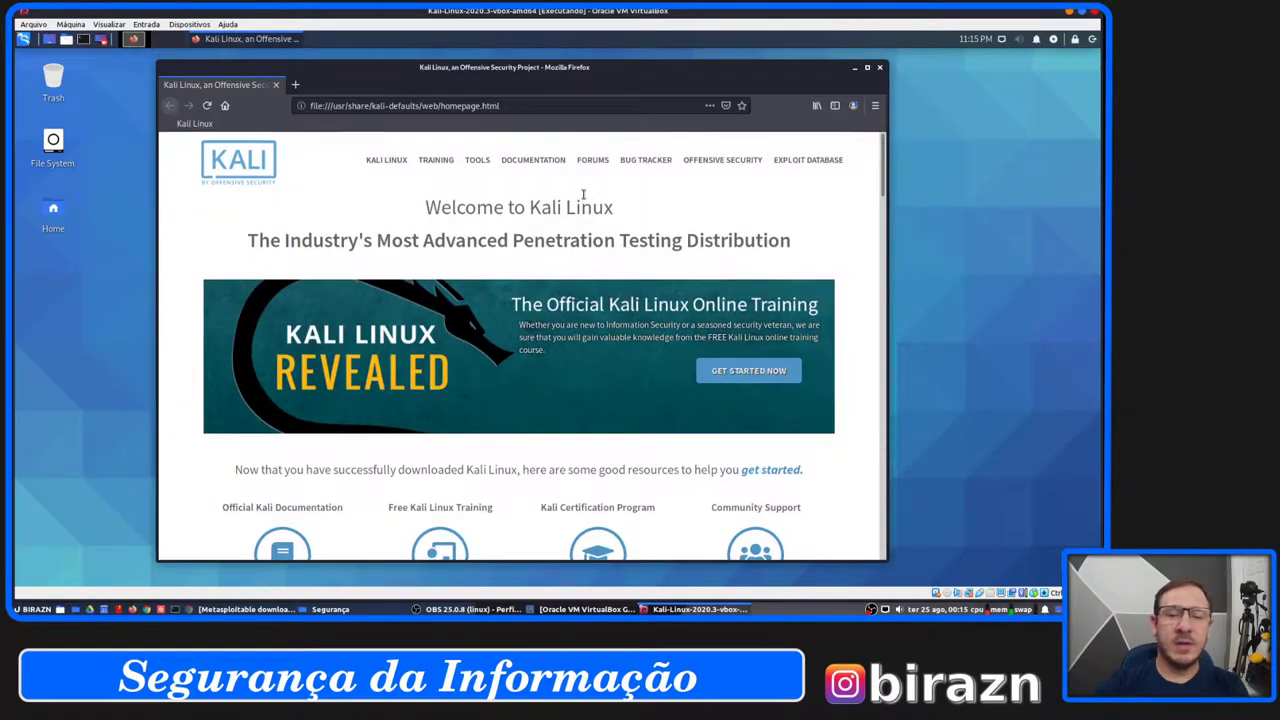
pyautogui.scroll(-5, 586, 198)
pyautogui.scroll(5, 585, 198)
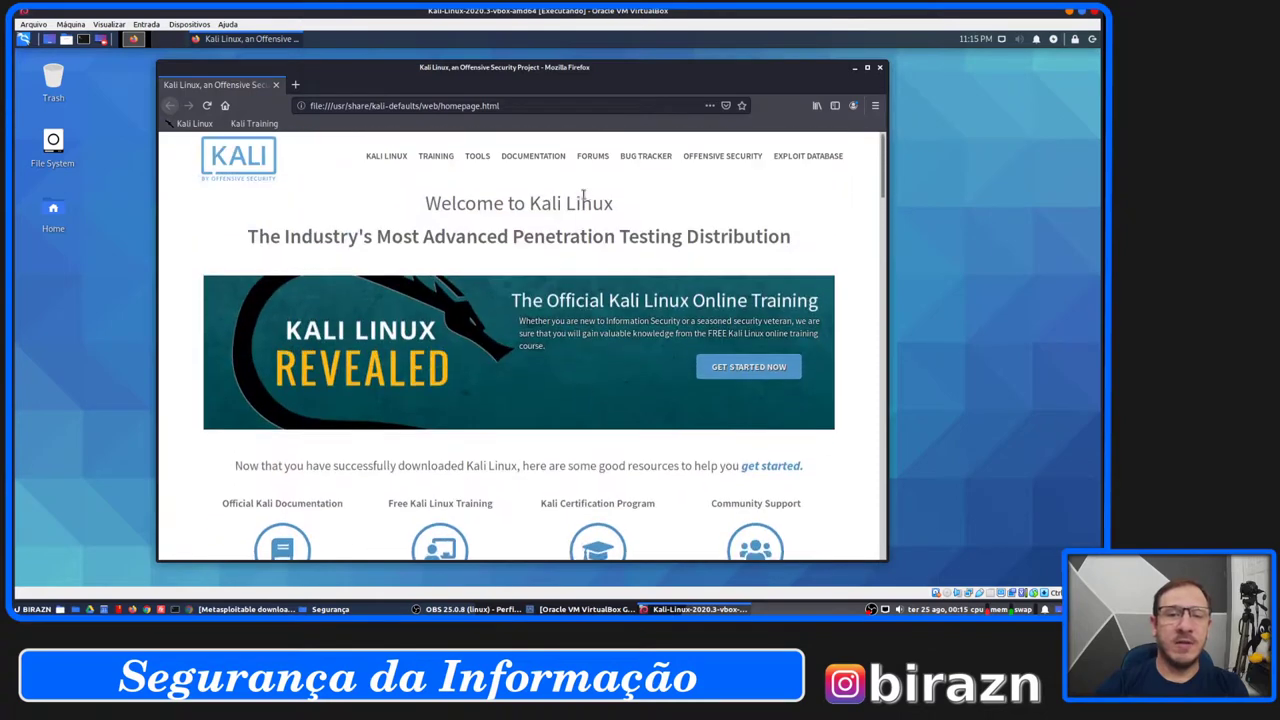